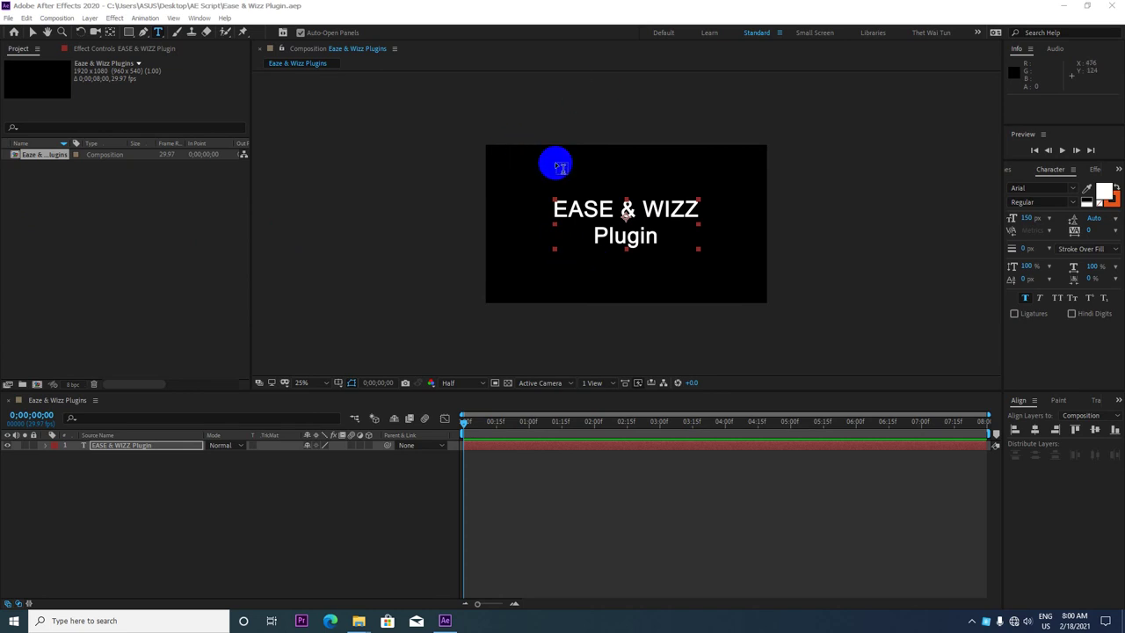
Zoom the Eaze & Wizz Plugins composition view from 25% to 50%
key(period)
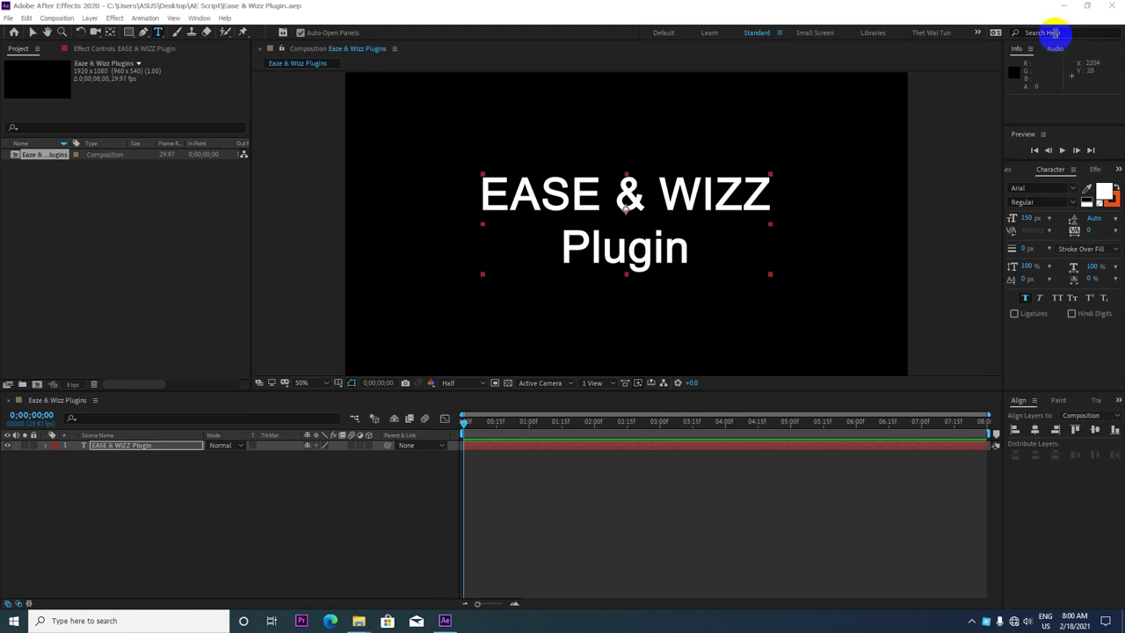
Extract the Ease and Wizz 2.0.5.rar archive into its current folder
click(1061, 6)
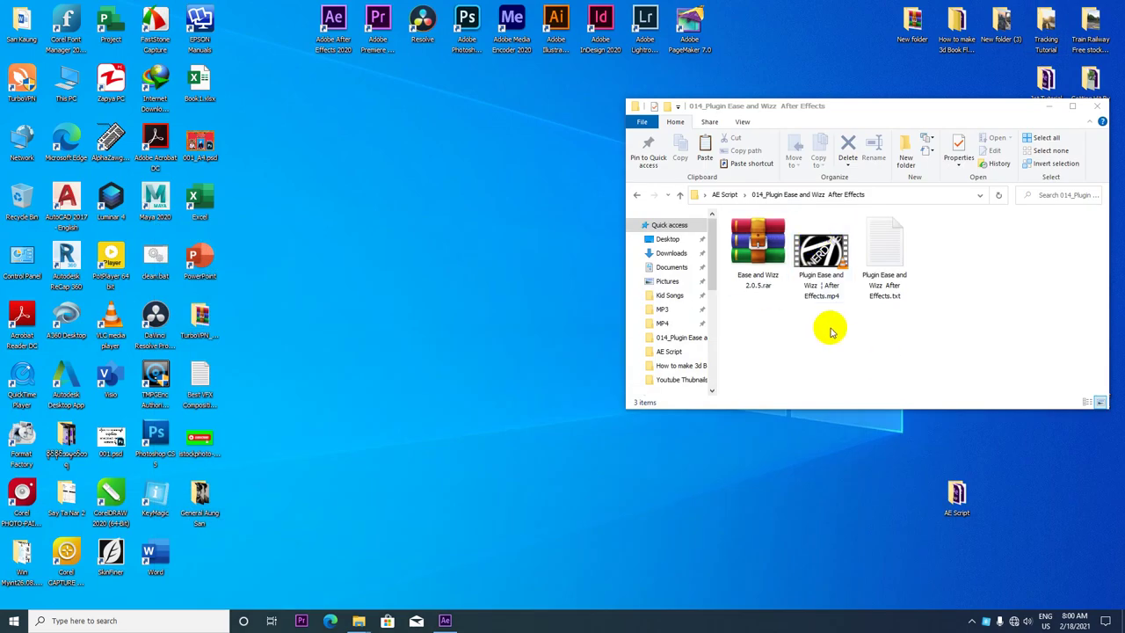
drag(804, 110, 777, 52)
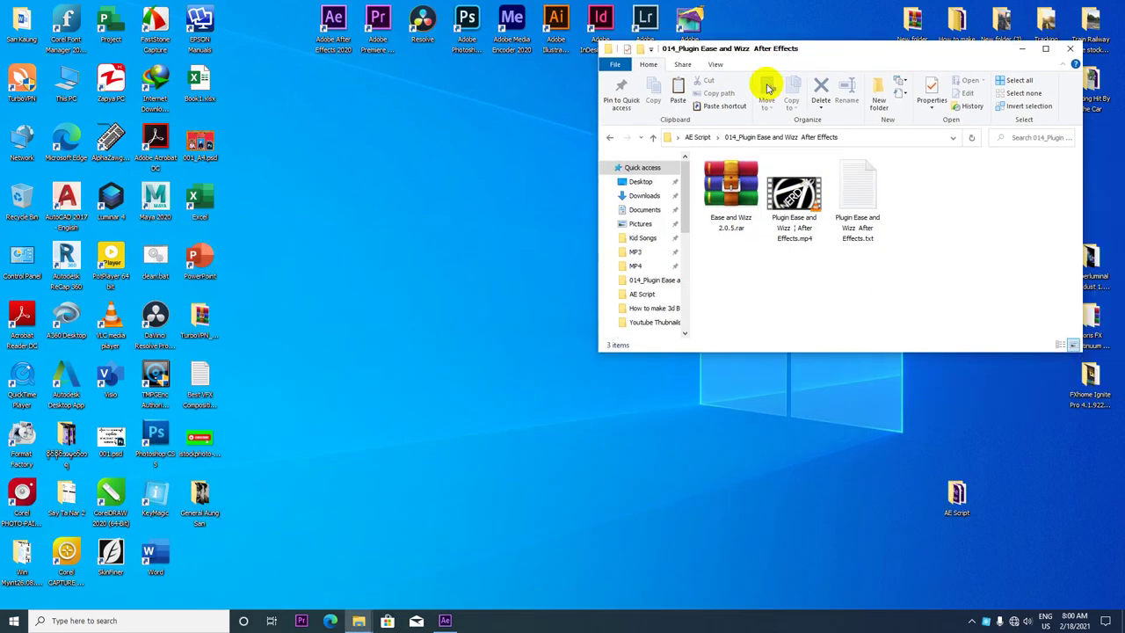
click(728, 200)
click(729, 202)
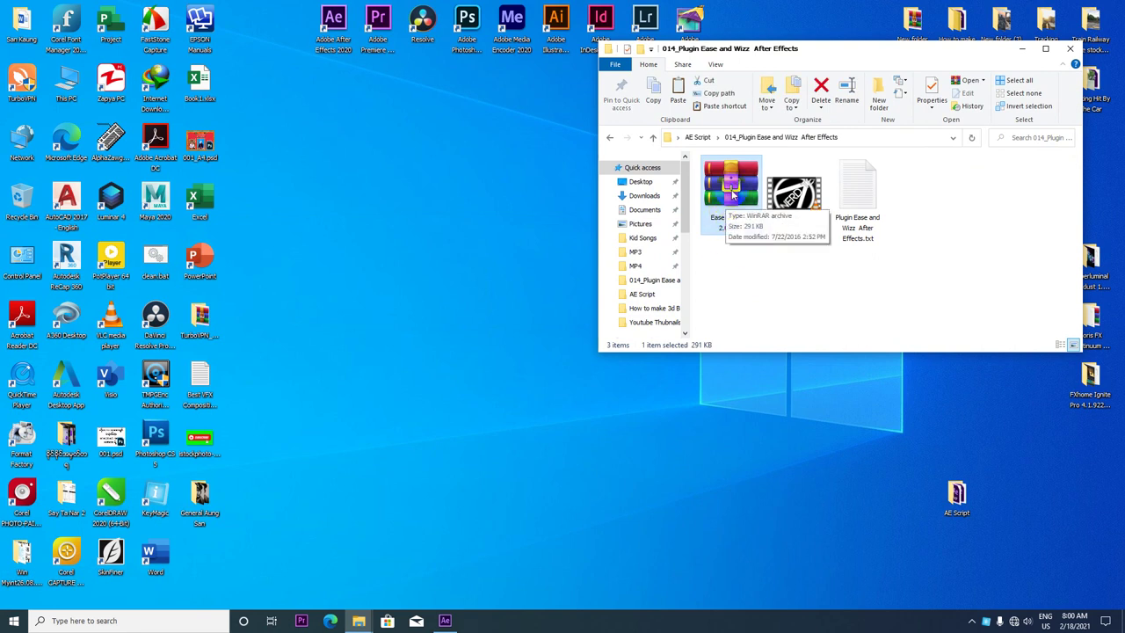
right_click(731, 187)
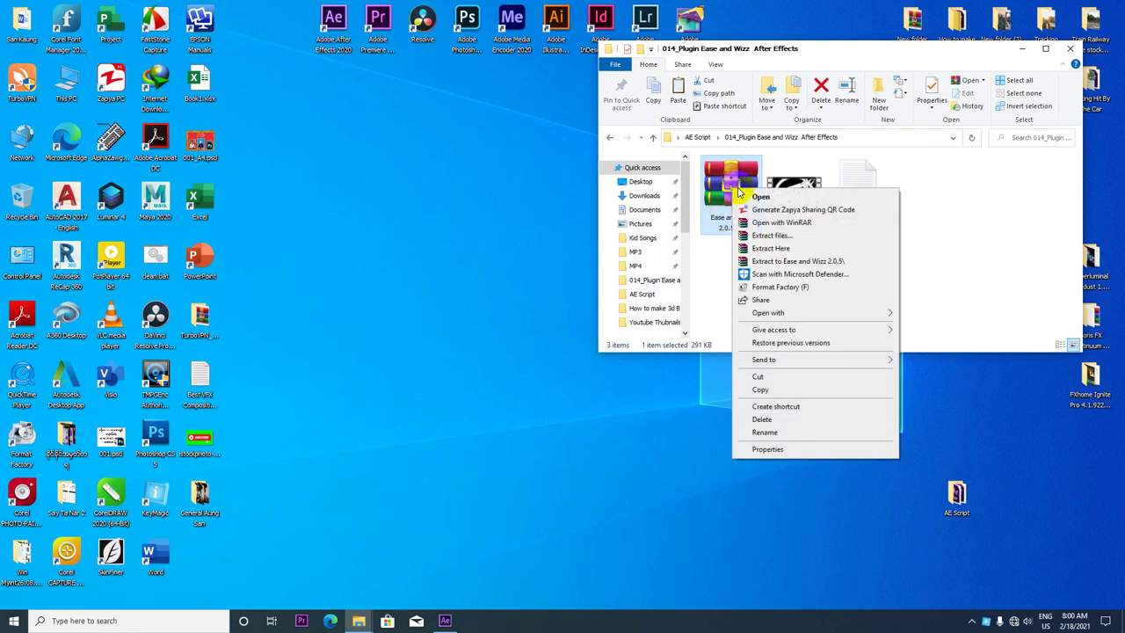
click(799, 249)
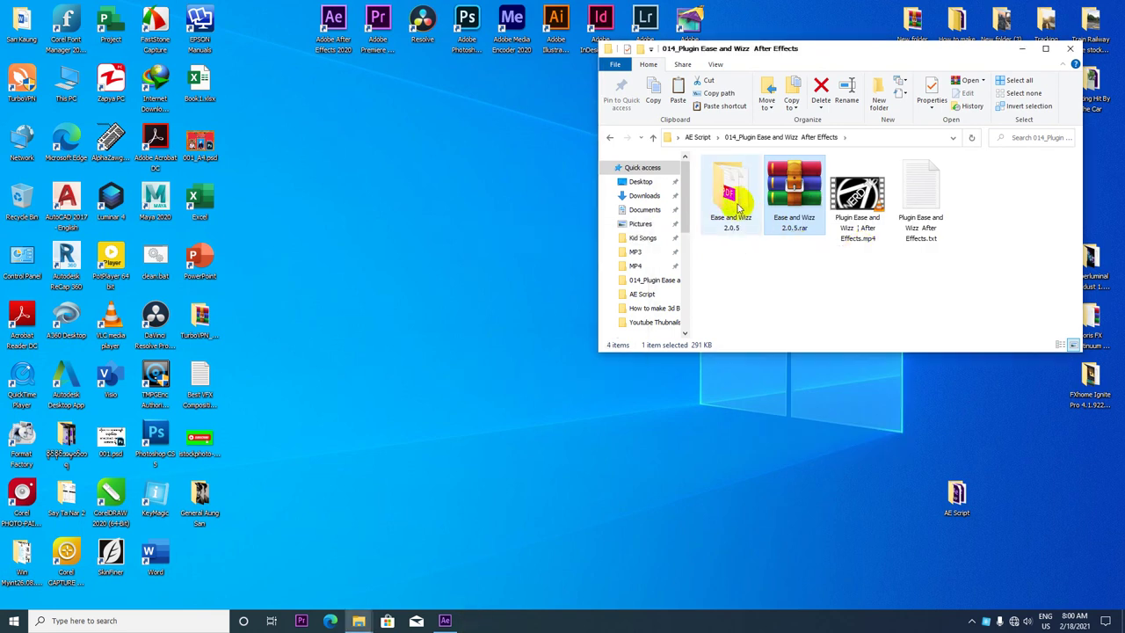
Copy all four files inside the extracted Ease and Wizz 2.0.5 folder
click(734, 198)
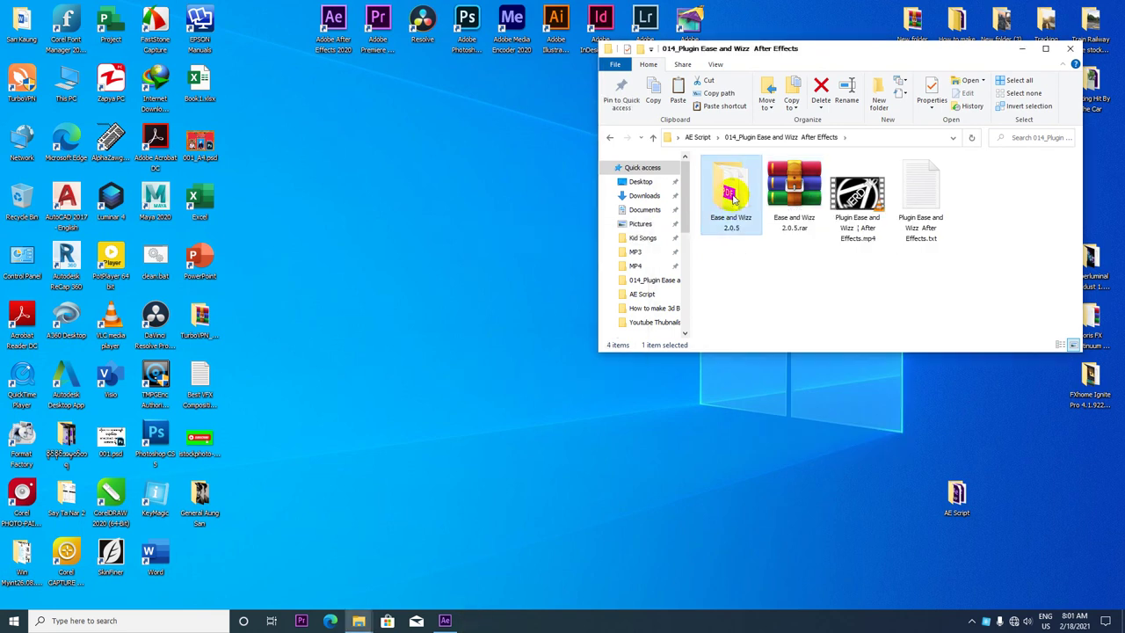
double_click(733, 199)
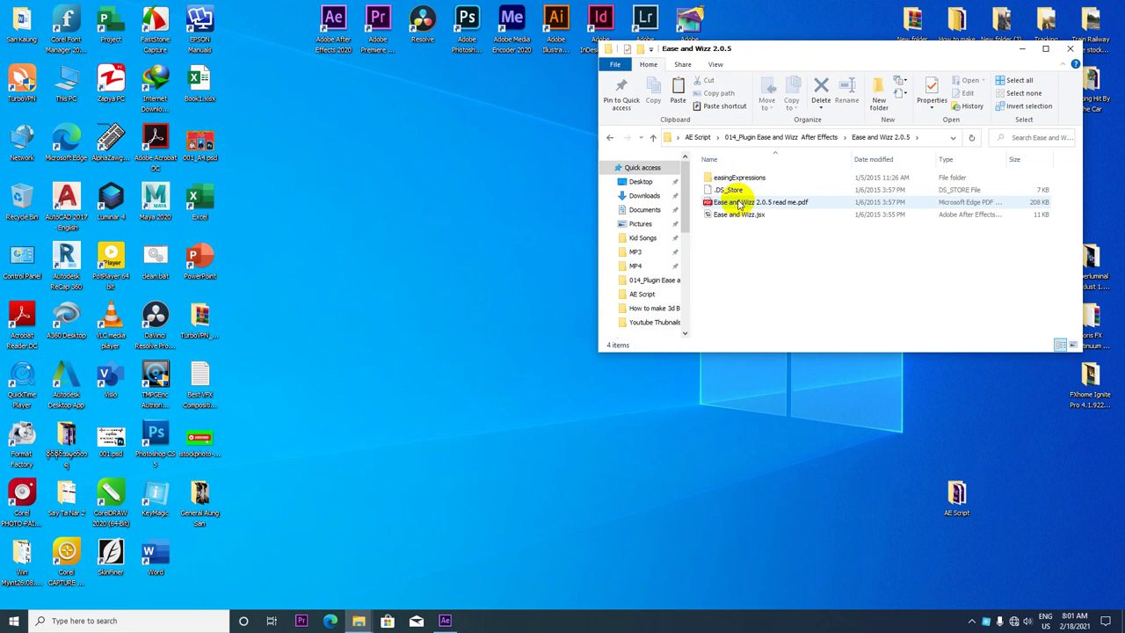
drag(724, 249, 729, 175)
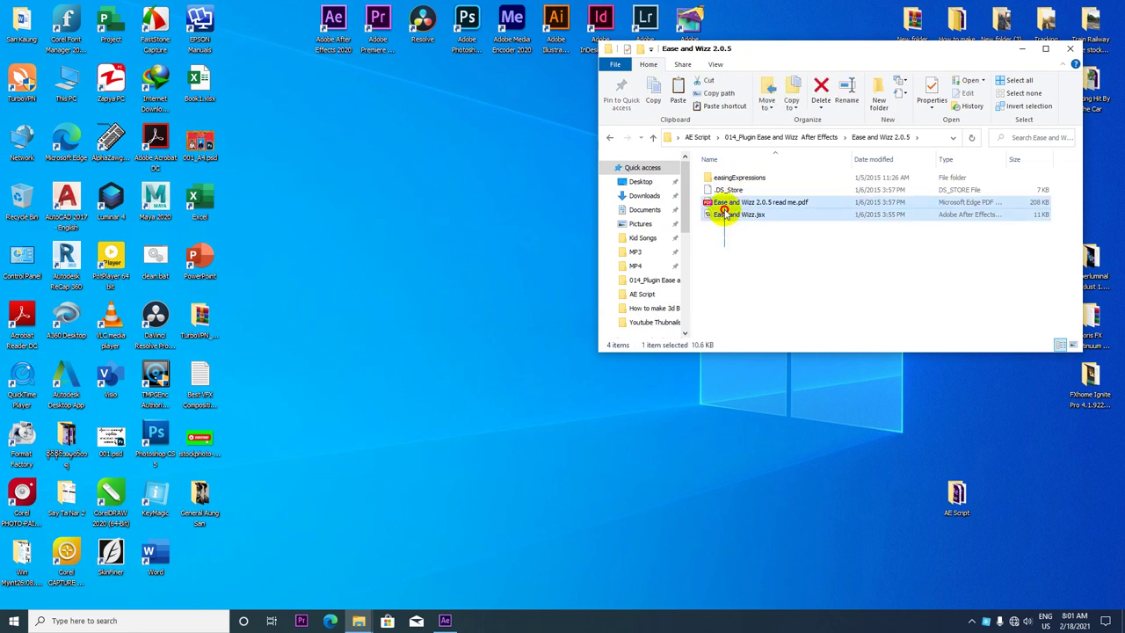
right_click(732, 191)
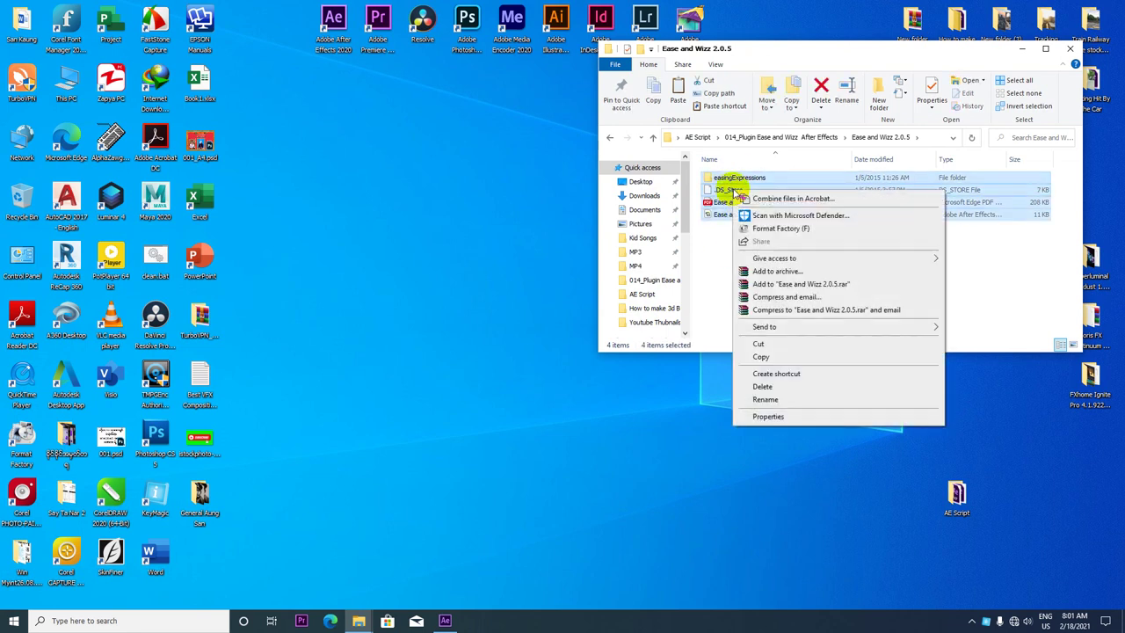
click(760, 355)
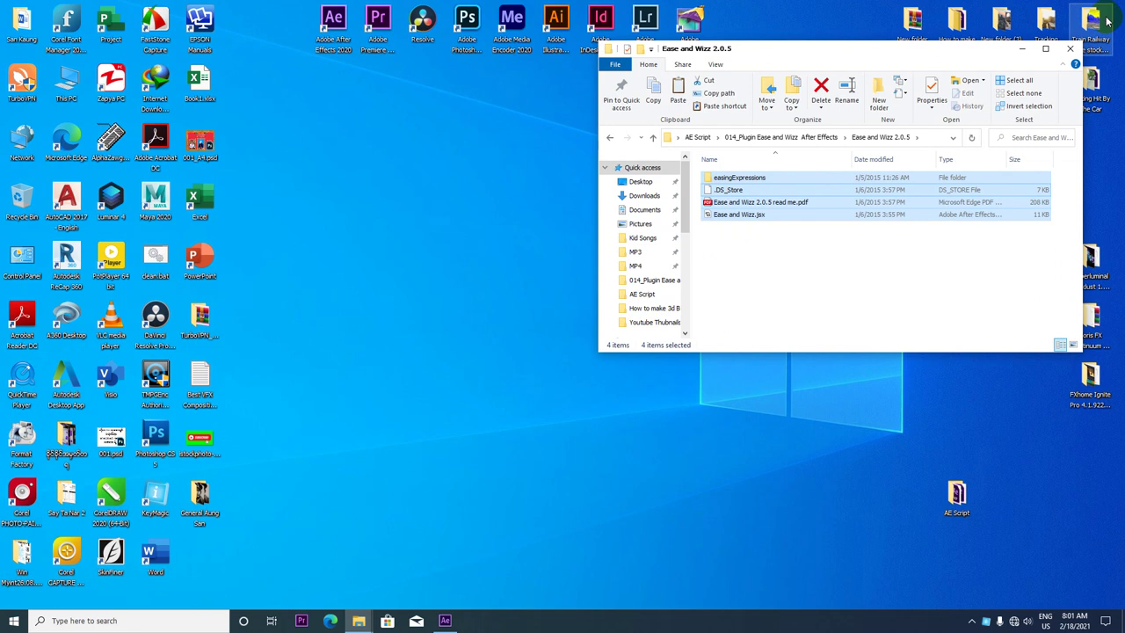
Browse from This PC to C:\Program Files\Adobe\Adobe After Effects 2020
click(1069, 48)
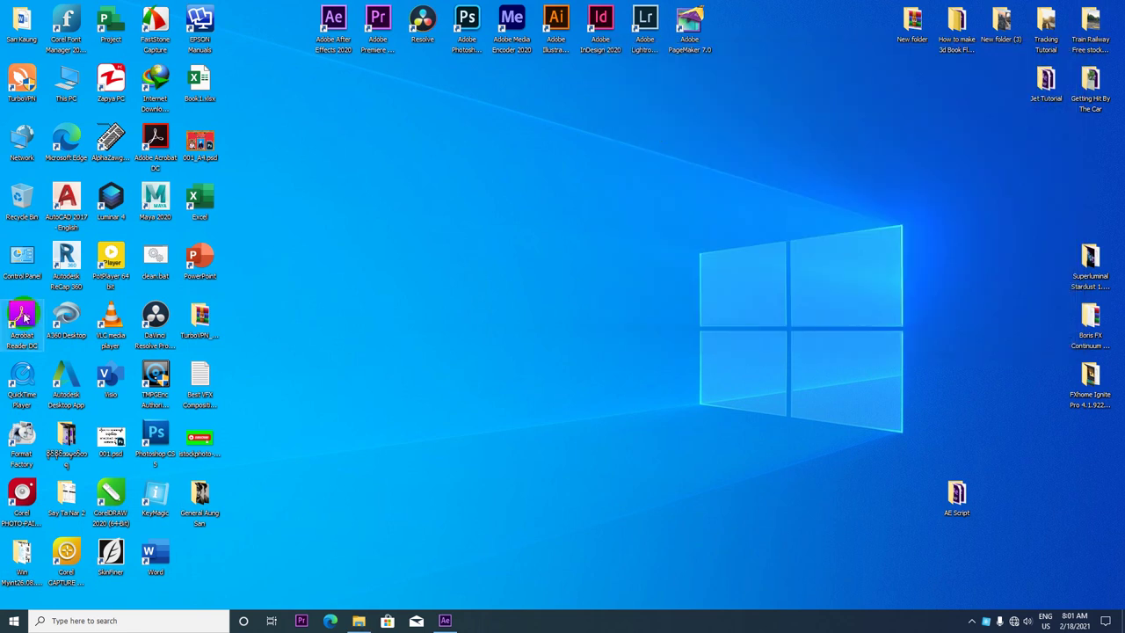
double_click(72, 88)
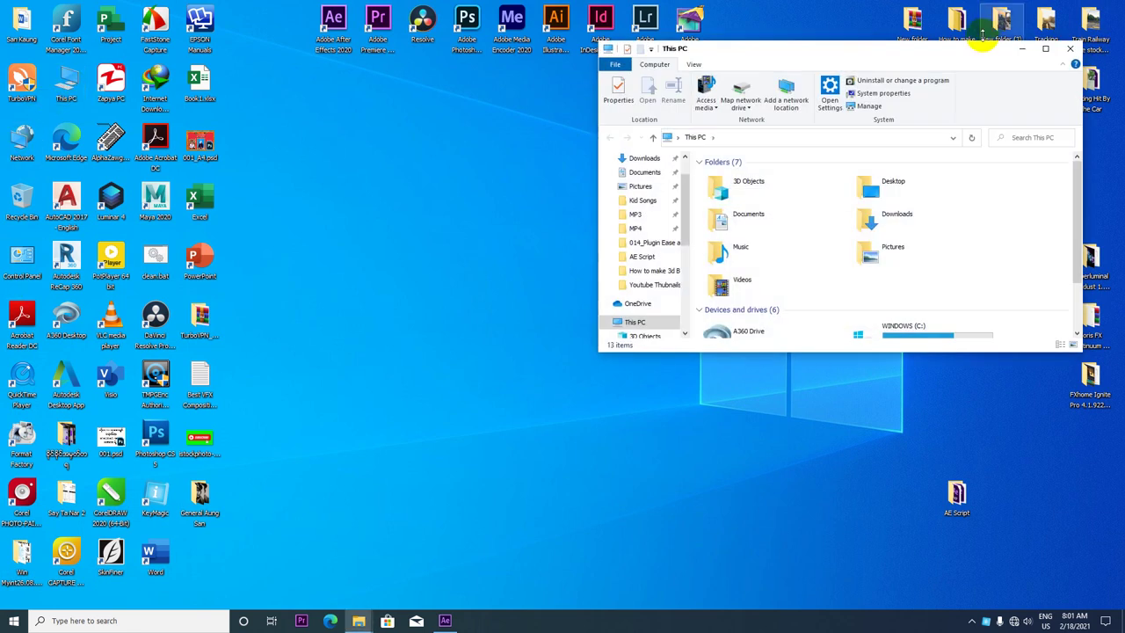
click(1040, 48)
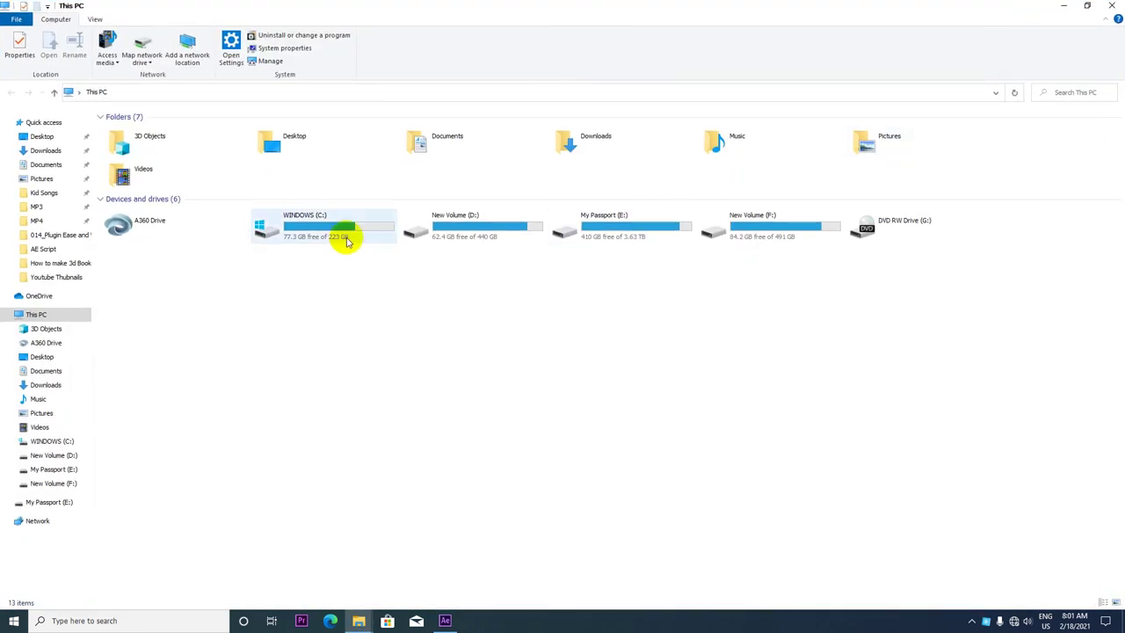
double_click(320, 233)
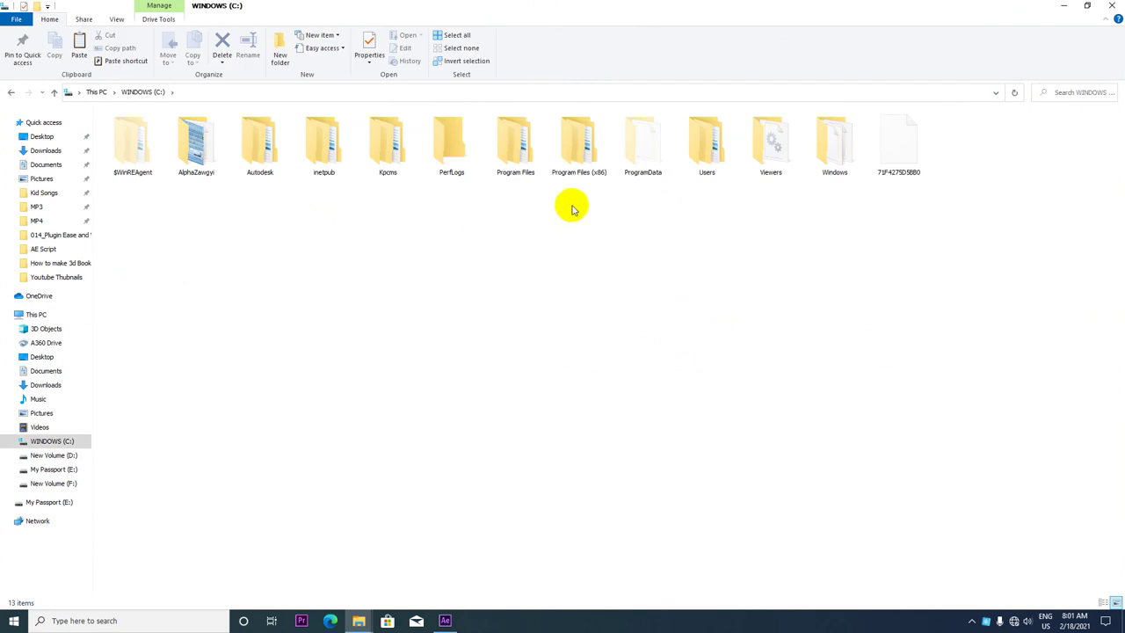
double_click(514, 151)
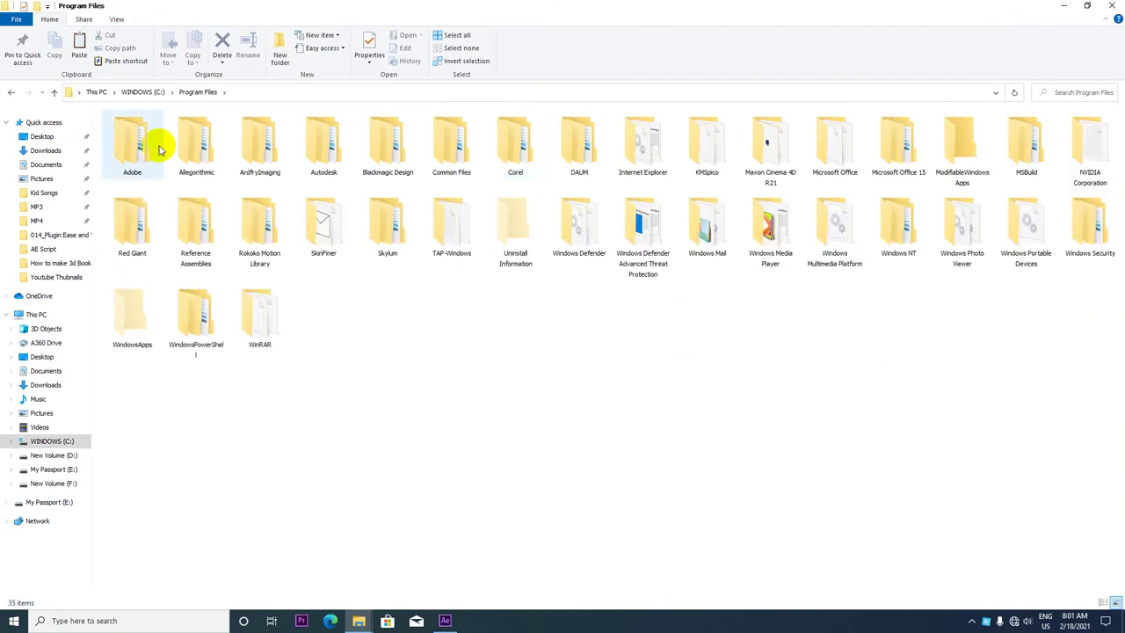
double_click(142, 140)
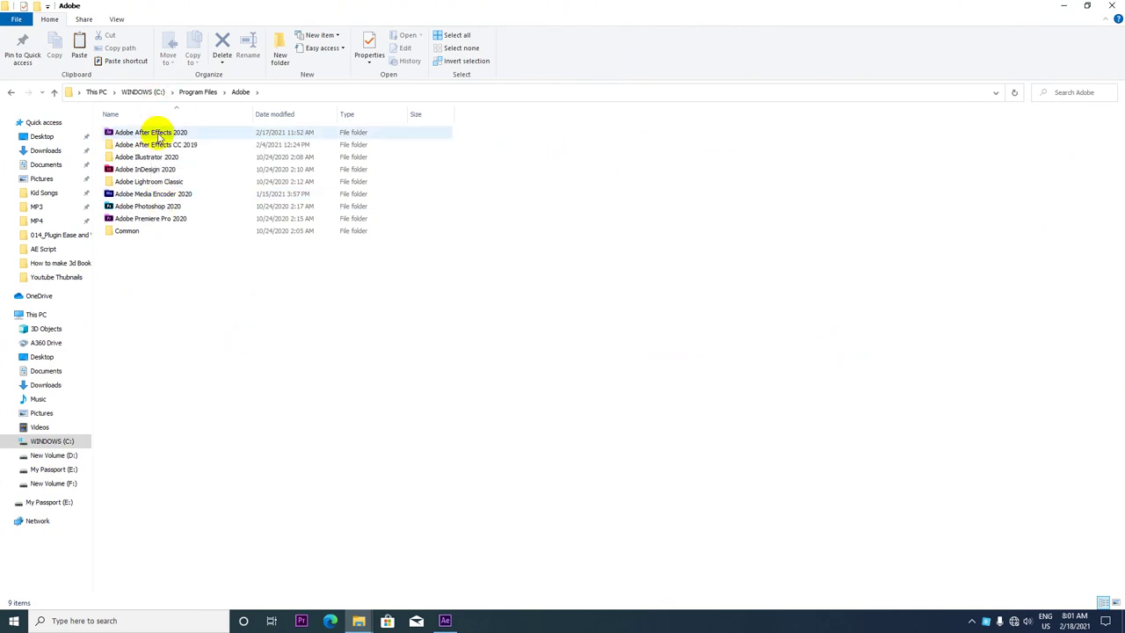
click(158, 136)
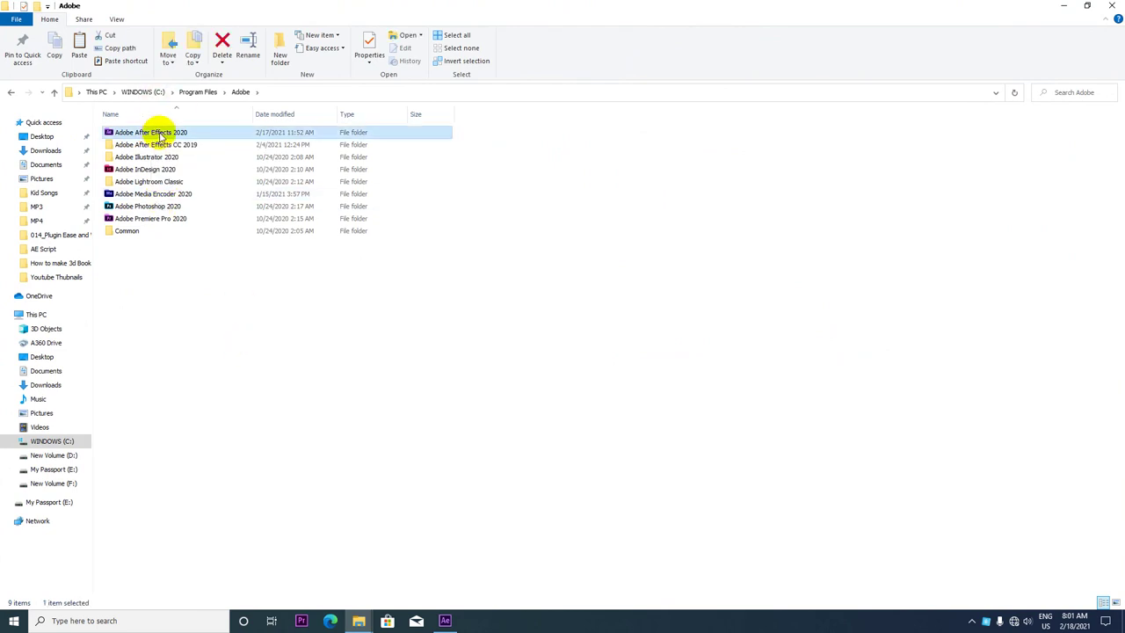
double_click(160, 134)
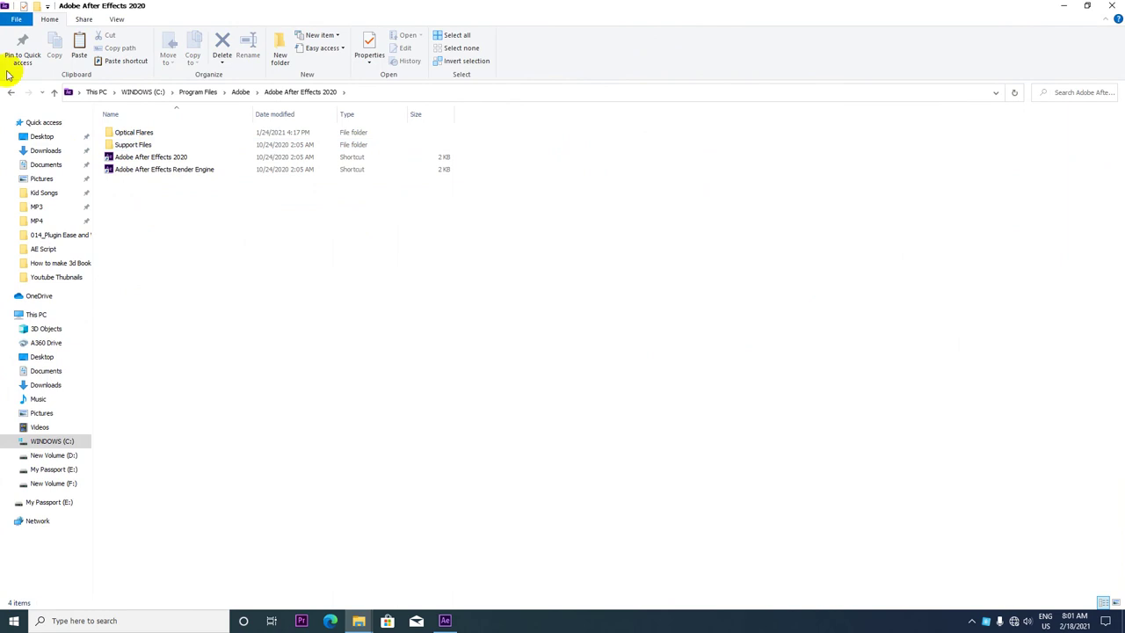
Paste the copied files into Support Files\Scripts\ScriptUI Panels, granting administrator permission
double_click(141, 146)
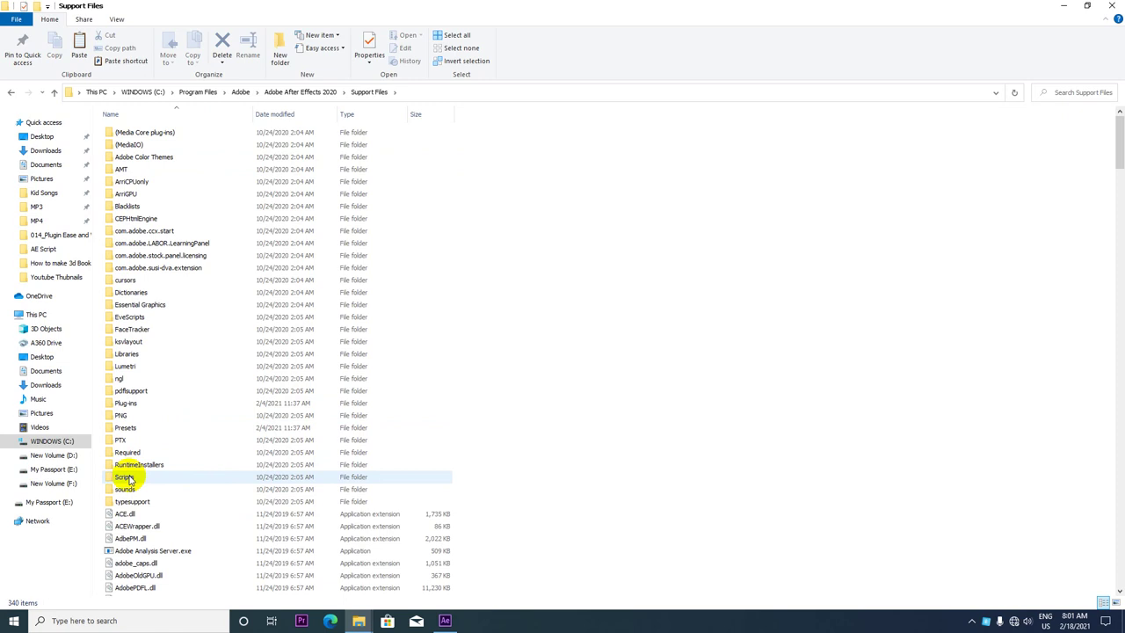
double_click(128, 478)
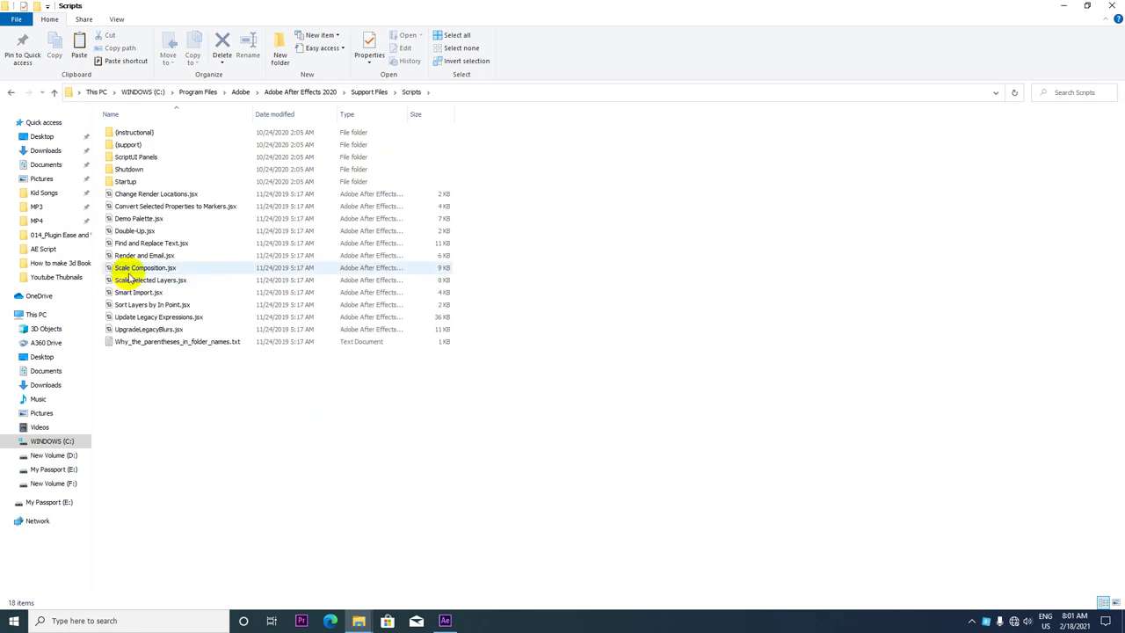
double_click(136, 157)
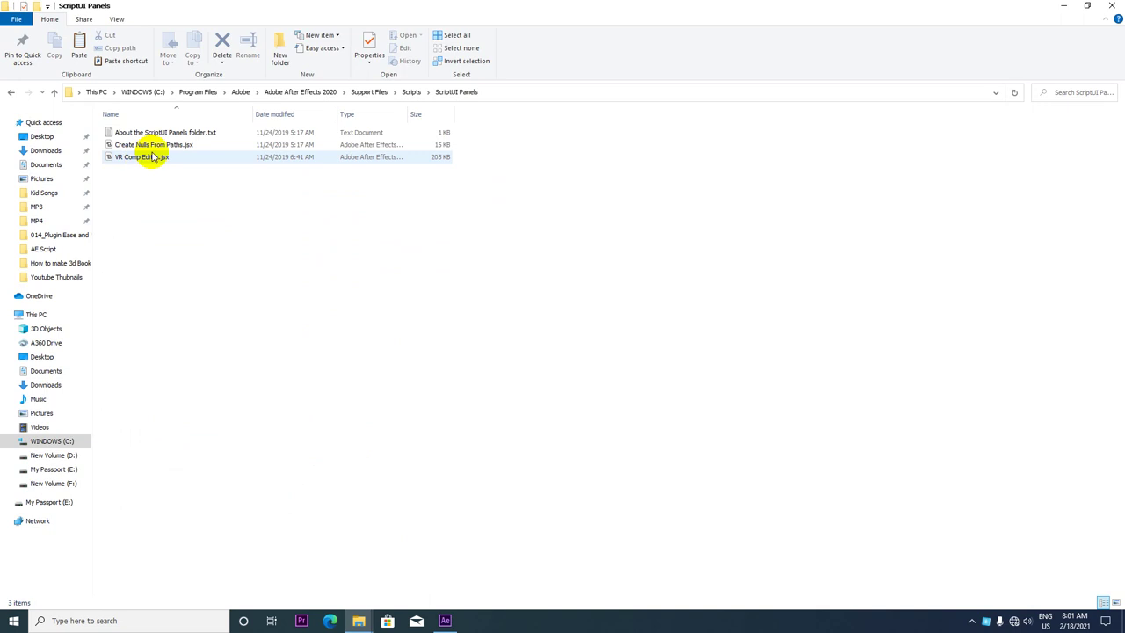
right_click(192, 294)
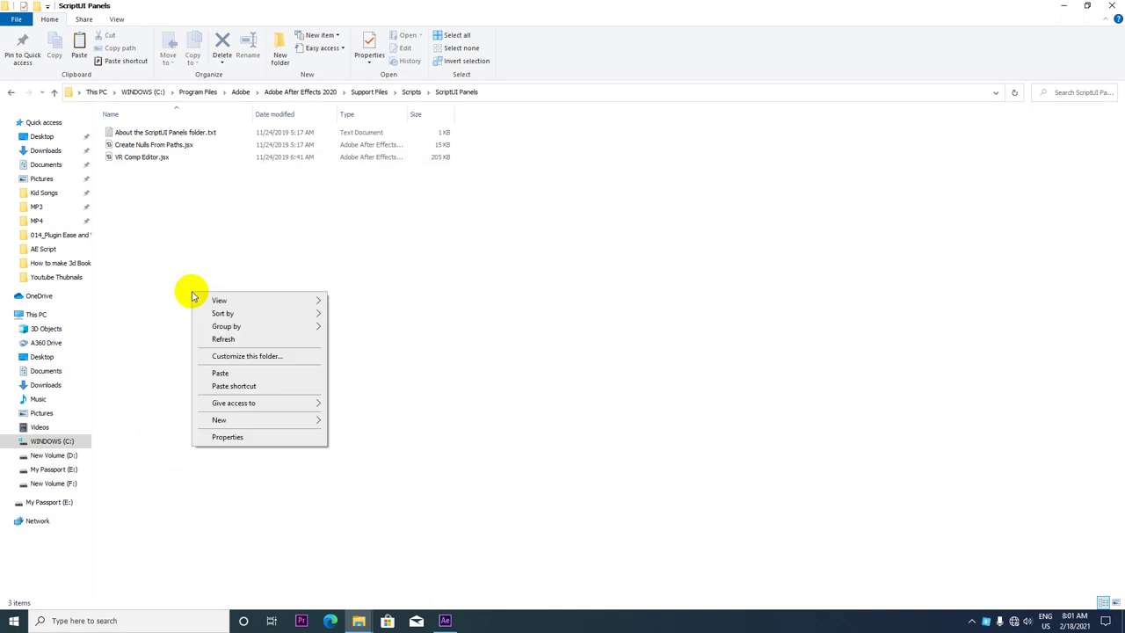
click(220, 373)
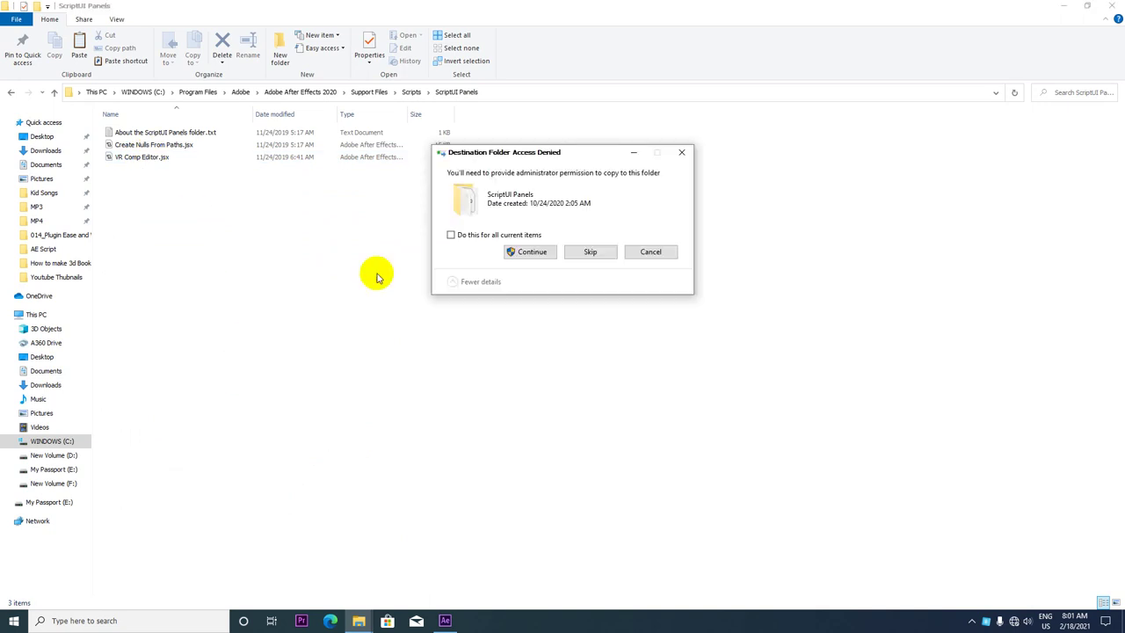
click(530, 251)
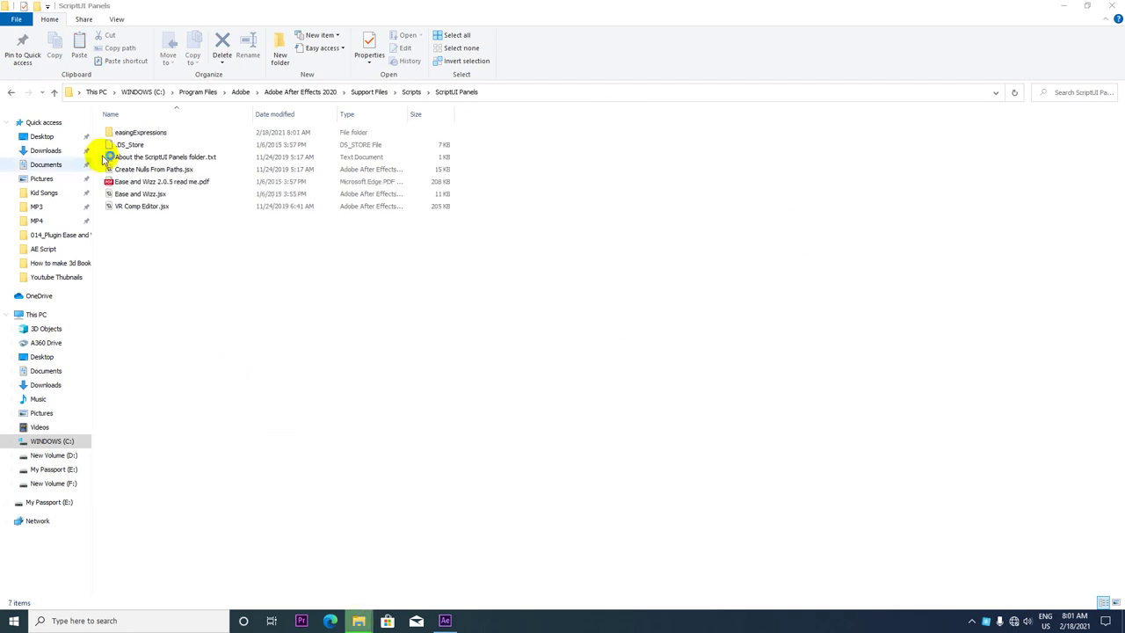
Close the ScriptUI Panels window and refresh the desktop
click(1112, 5)
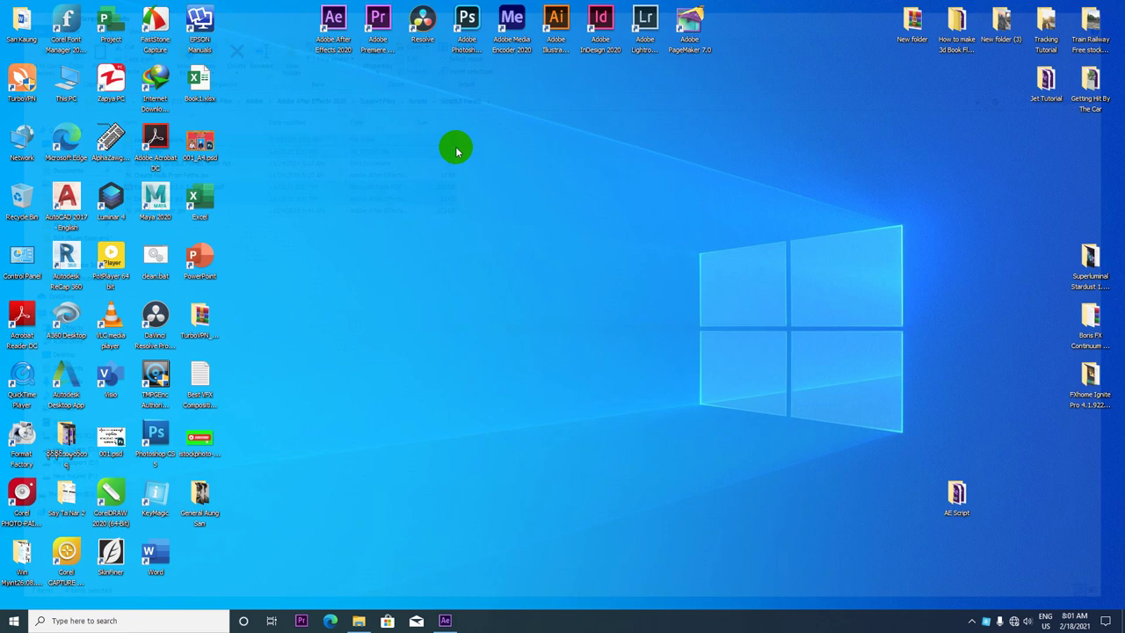
right_click(399, 173)
click(429, 208)
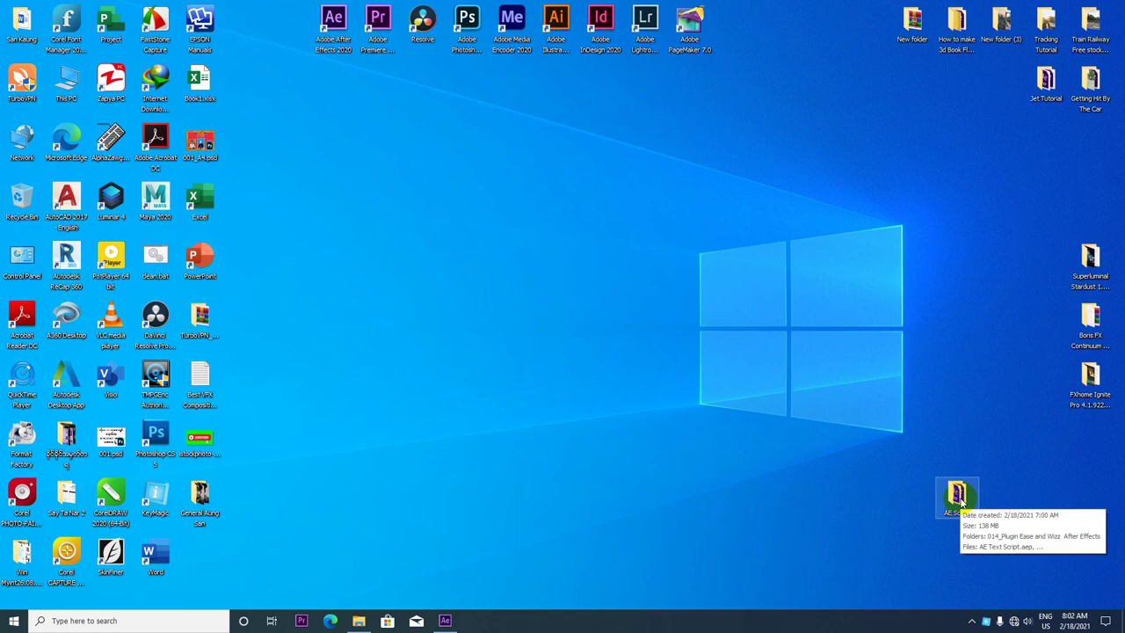
Open and close the desktop's AE Script folder, then refresh the desktop
double_click(958, 495)
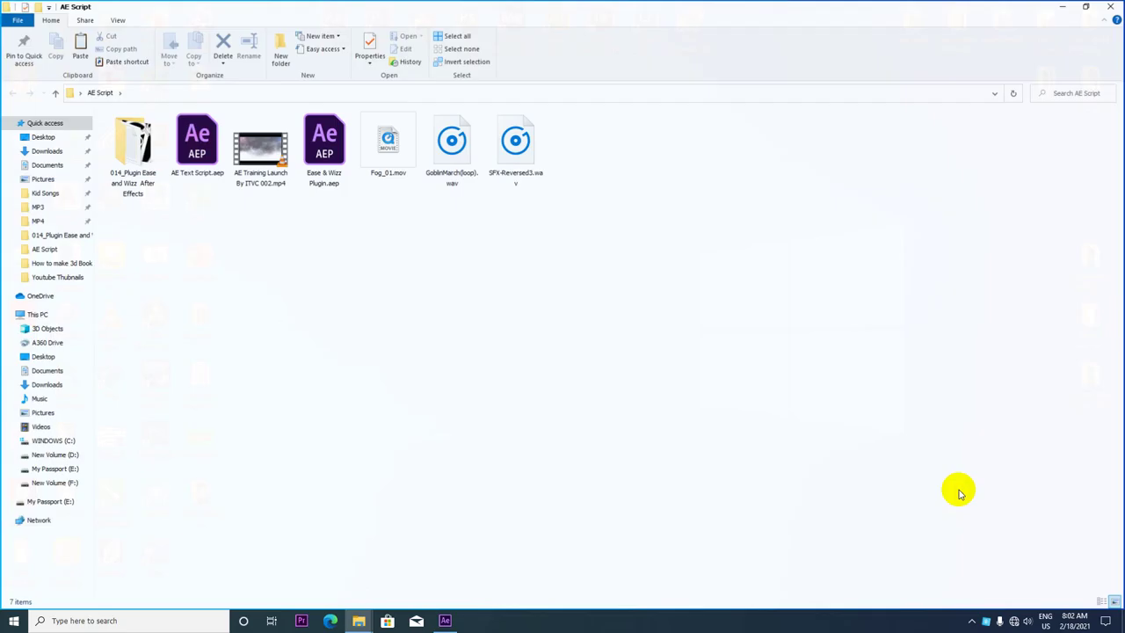
click(1114, 7)
right_click(615, 241)
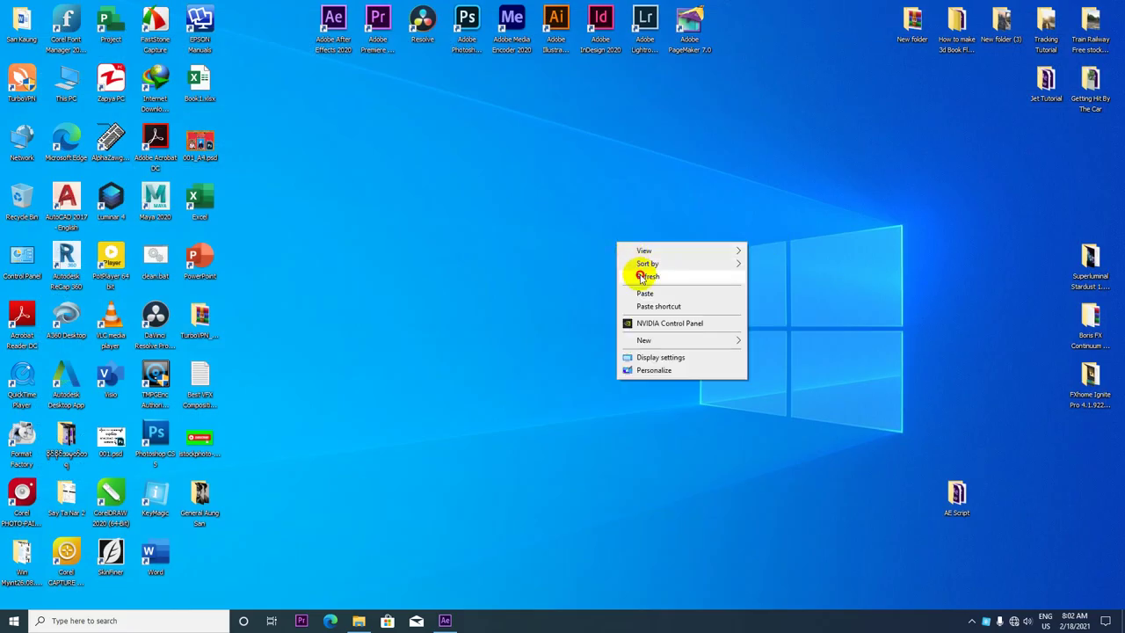
click(639, 276)
Refresh the desktop repeatedly until the icons redraw cleanly
right_click(450, 290)
click(465, 313)
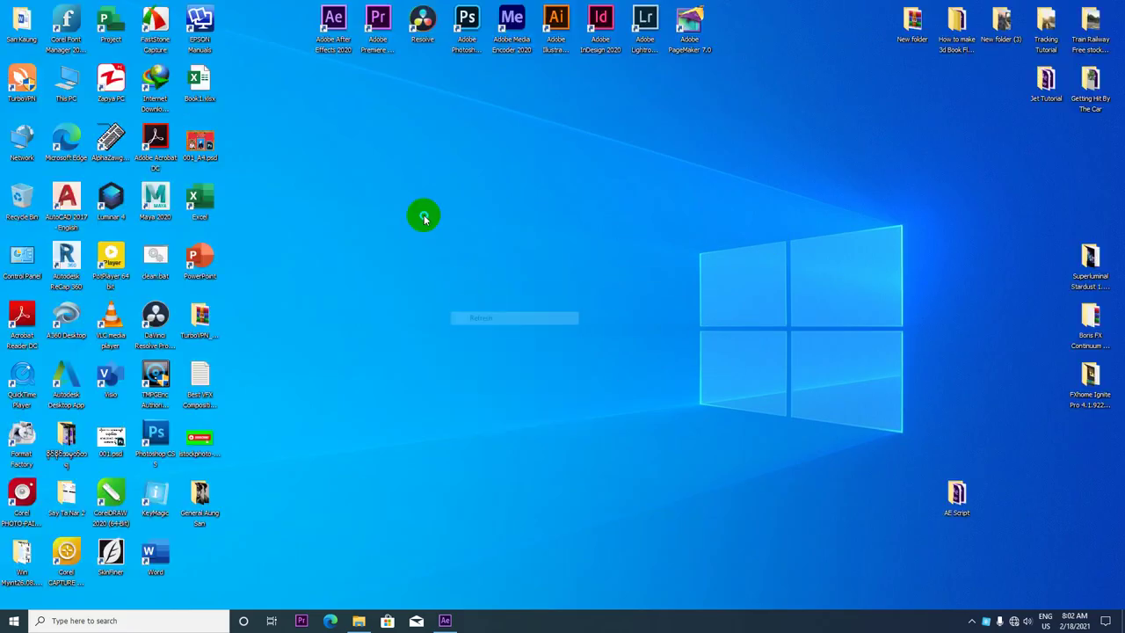
right_click(423, 215)
click(448, 252)
right_click(537, 322)
click(565, 356)
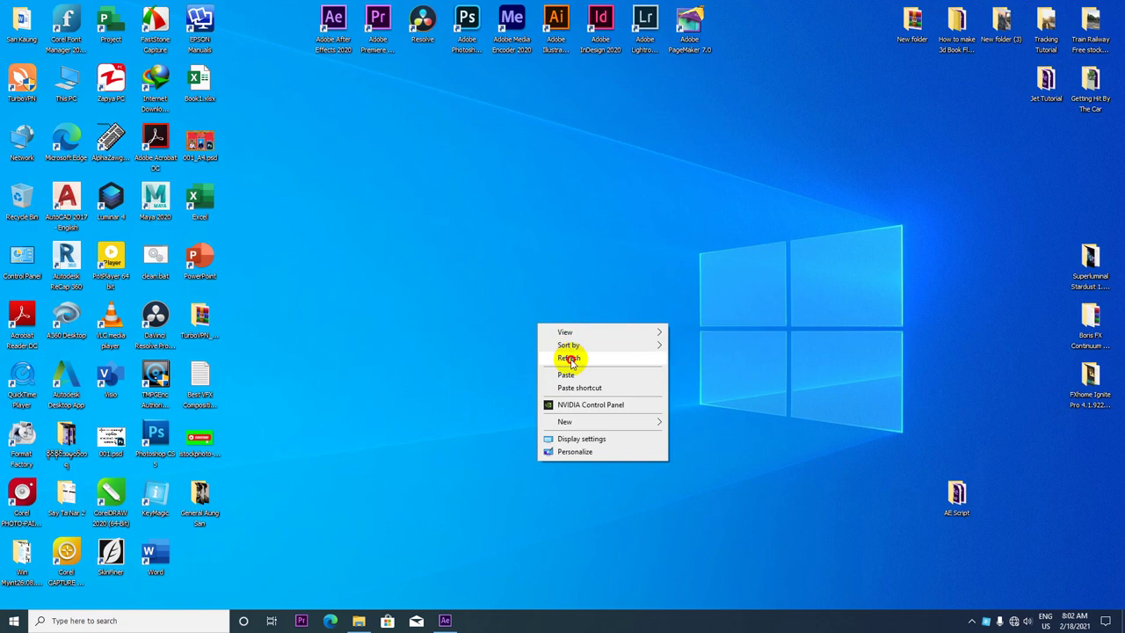
right_click(512, 269)
click(539, 309)
right_click(434, 208)
click(444, 243)
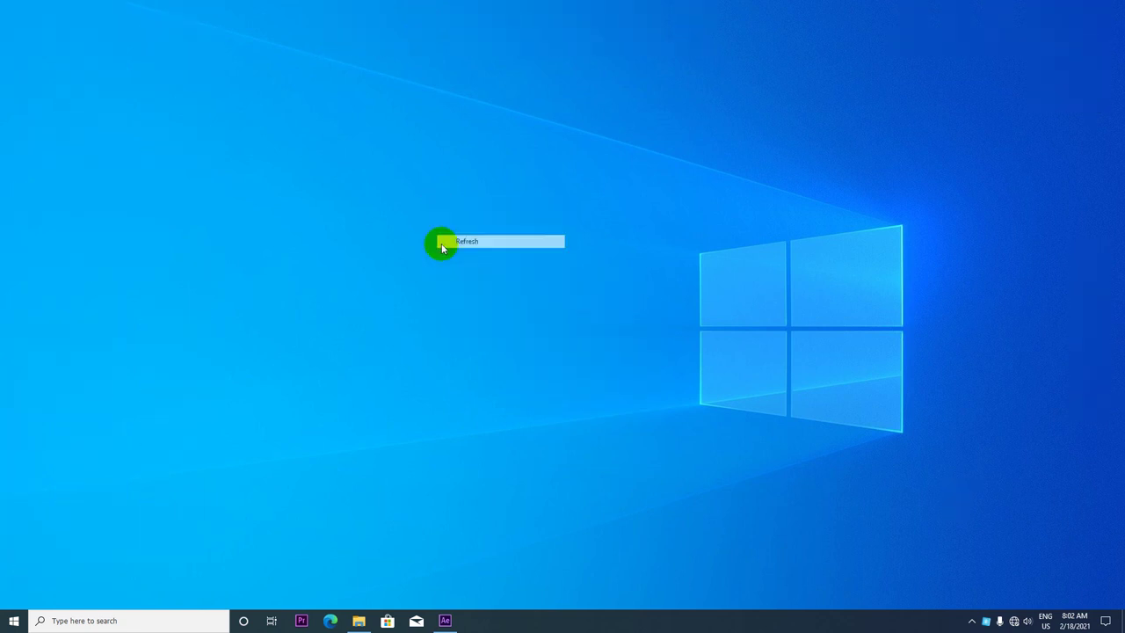
click(154, 255)
right_click(411, 241)
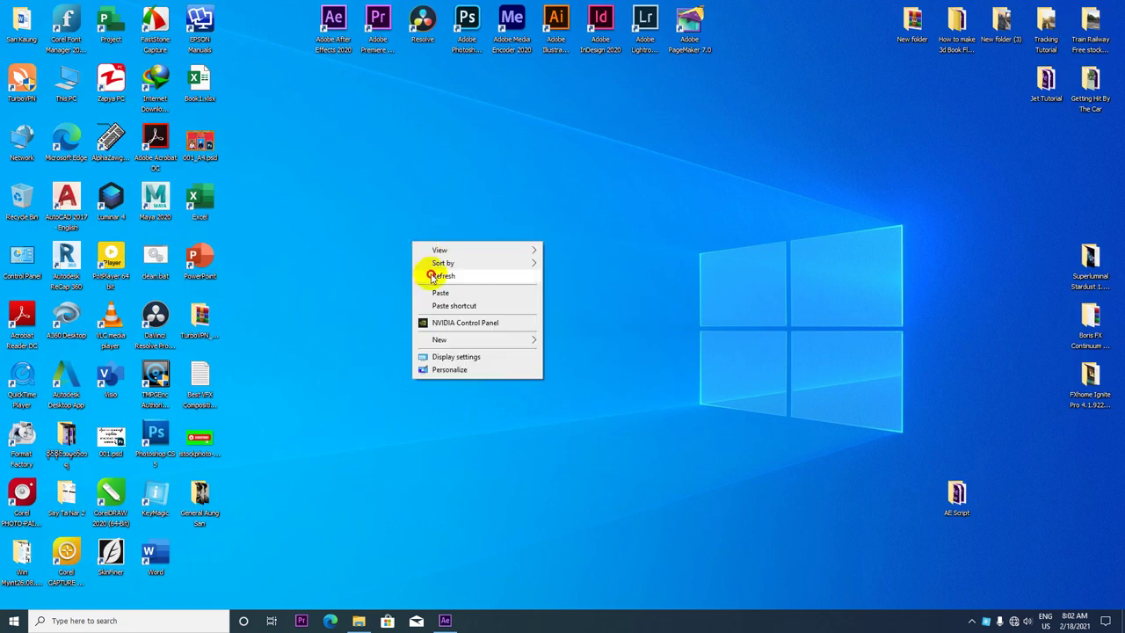
click(427, 276)
right_click(435, 229)
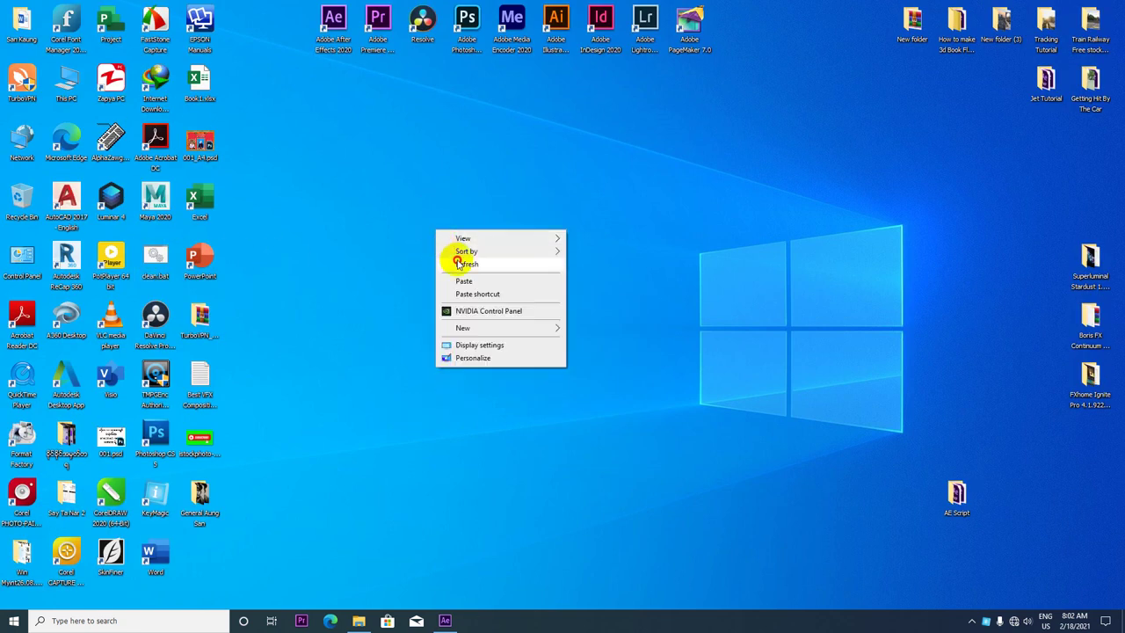
click(453, 260)
right_click(462, 228)
click(492, 259)
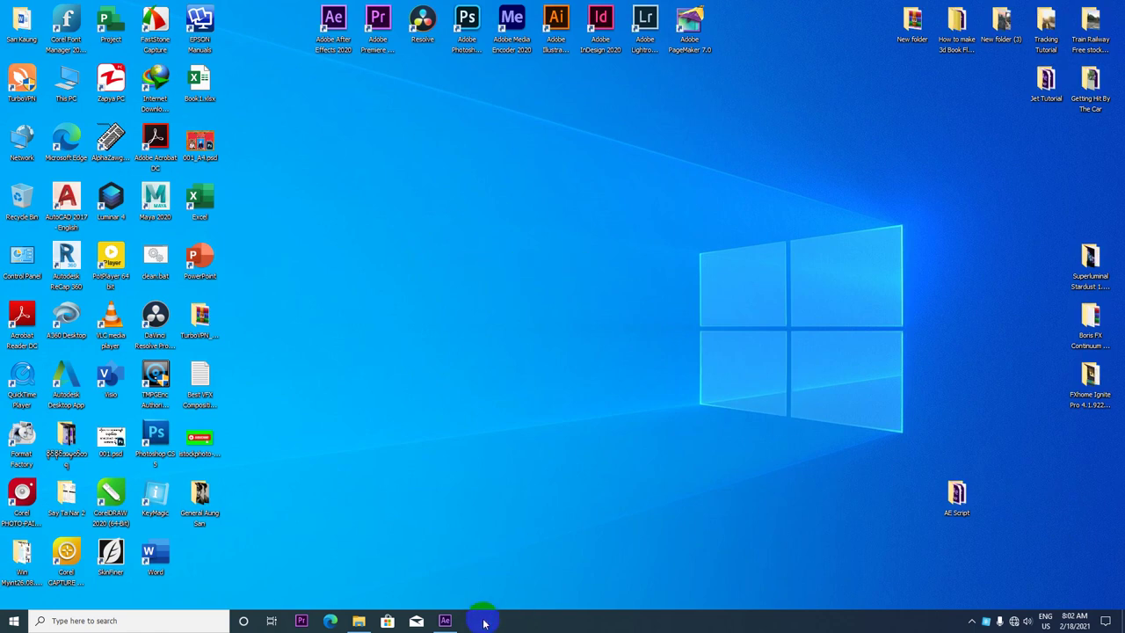
Select the EASE & WIZZ Plugin text layer, check the Window menu, then quit After Effects
click(444, 620)
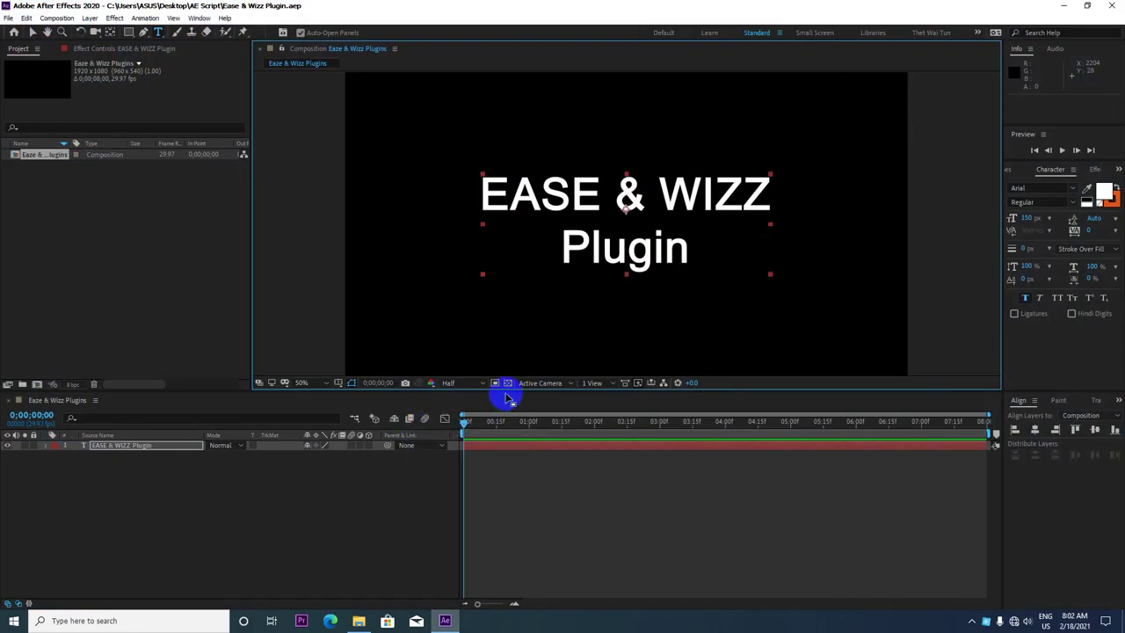
click(138, 444)
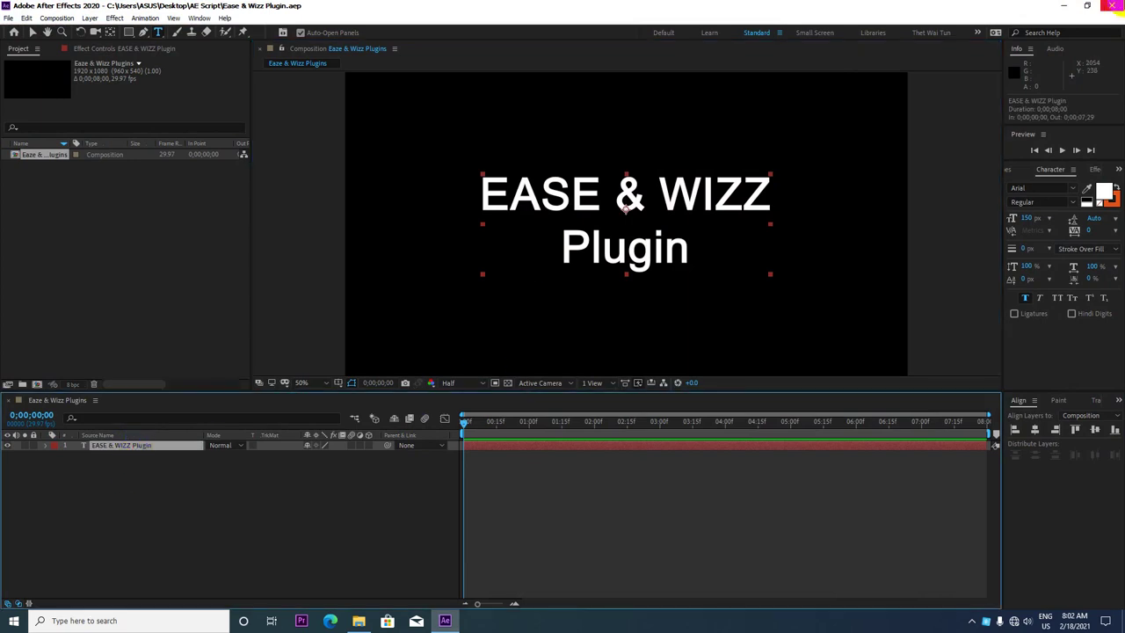
click(198, 17)
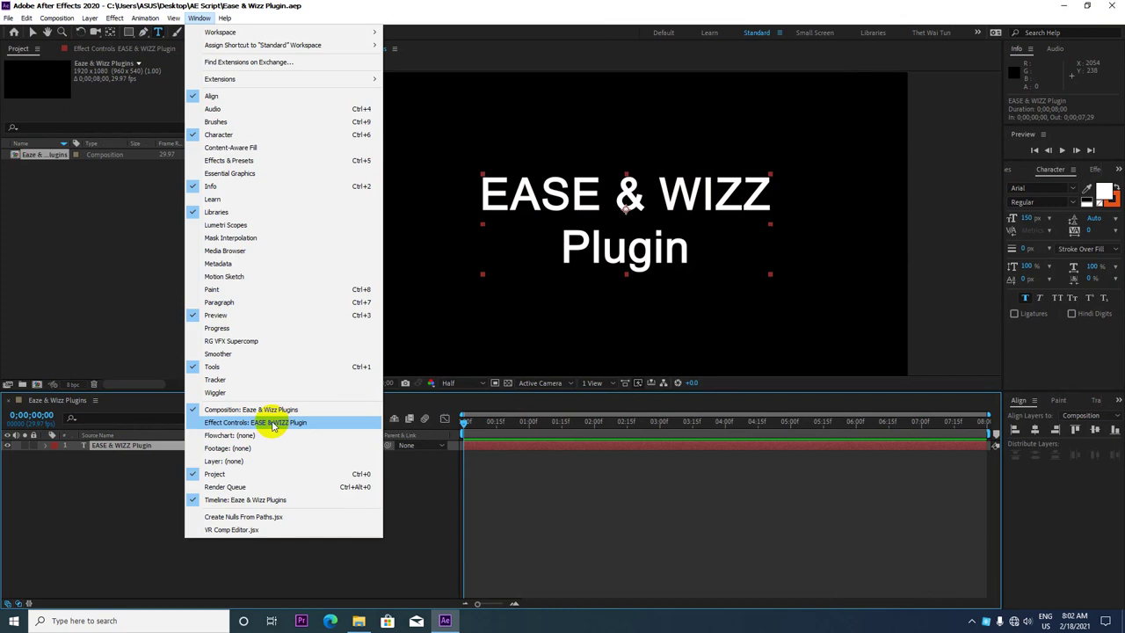
click(1114, 9)
click(1114, 8)
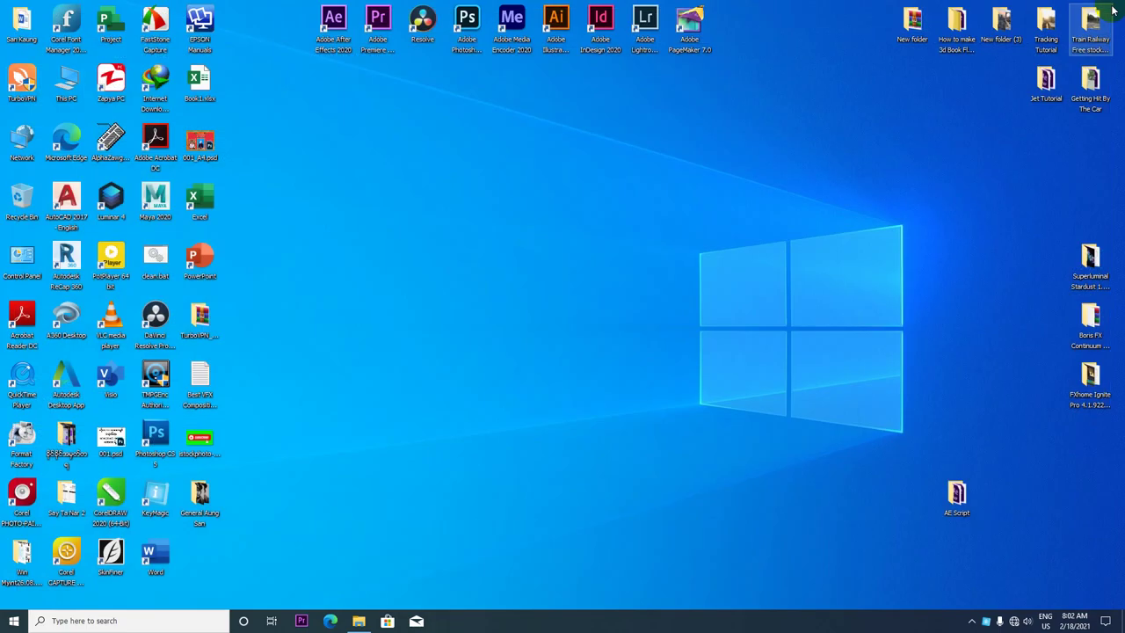
Refresh the desktop, then open Ease & Wizz Plugin.aep from the AE Script folder
right_click(421, 260)
click(451, 293)
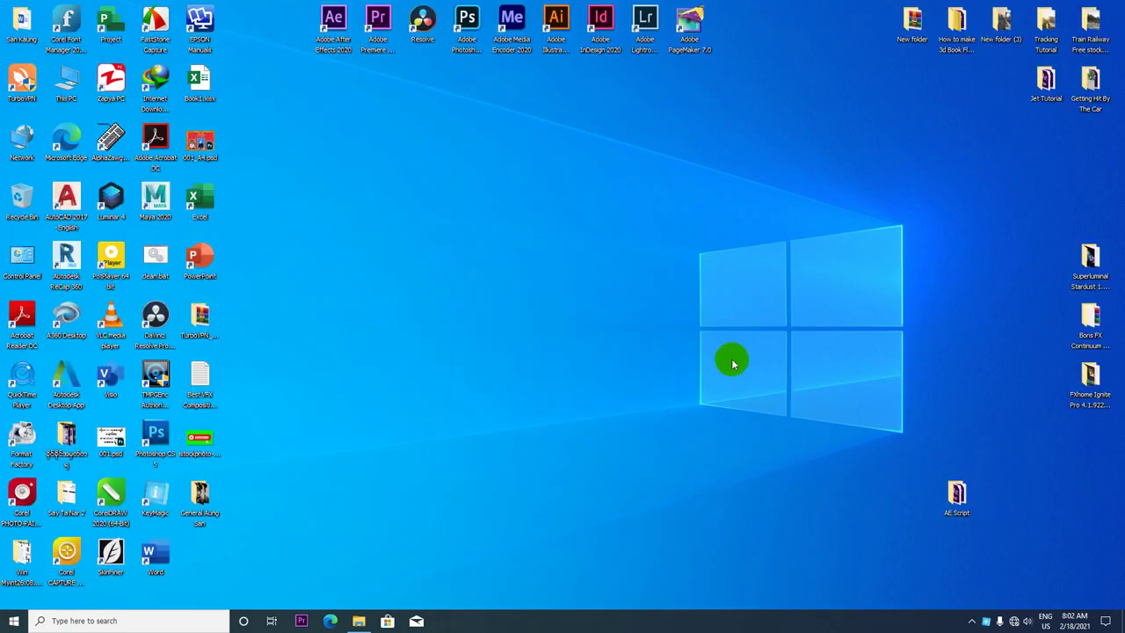
double_click(956, 495)
click(326, 155)
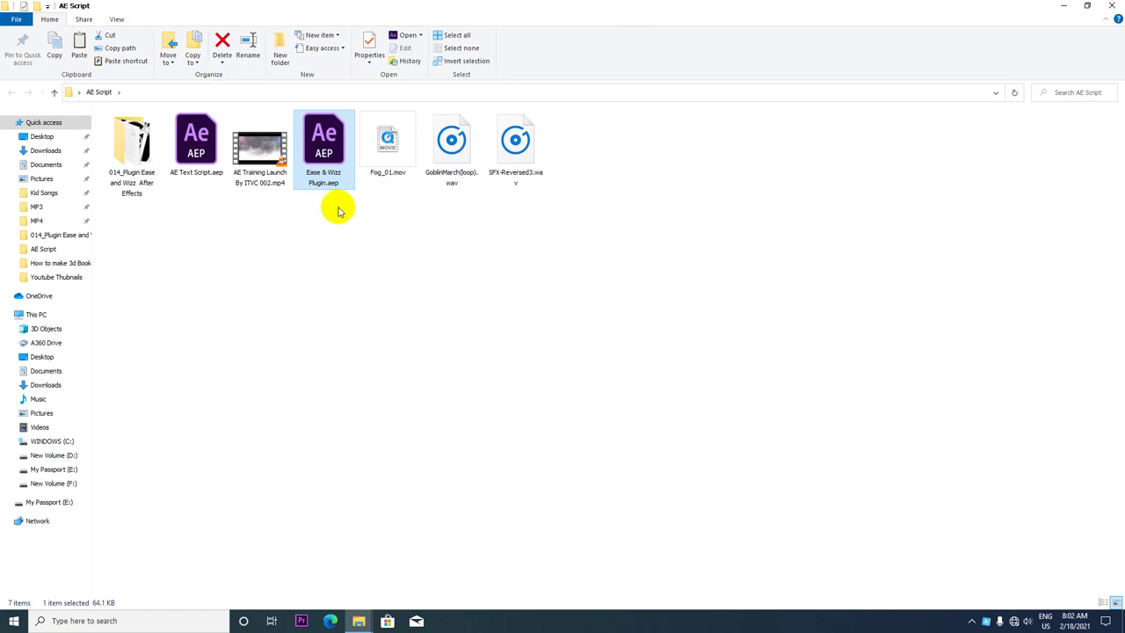
key(super+d)
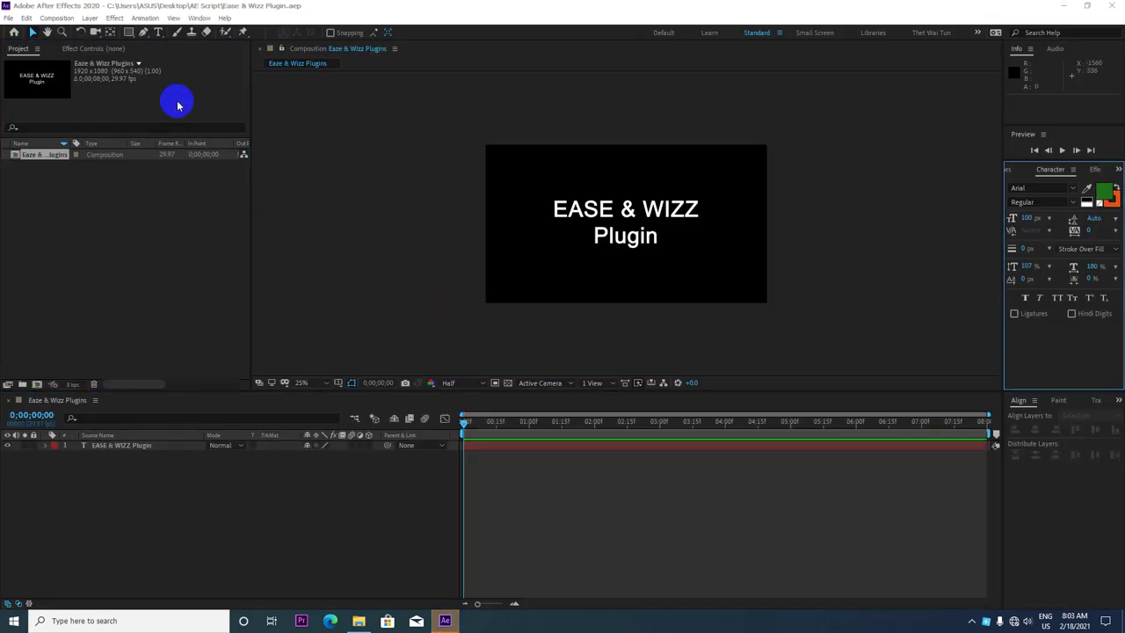
Open the Window menu to find the newly listed Ease and Wizz.jsx
click(202, 19)
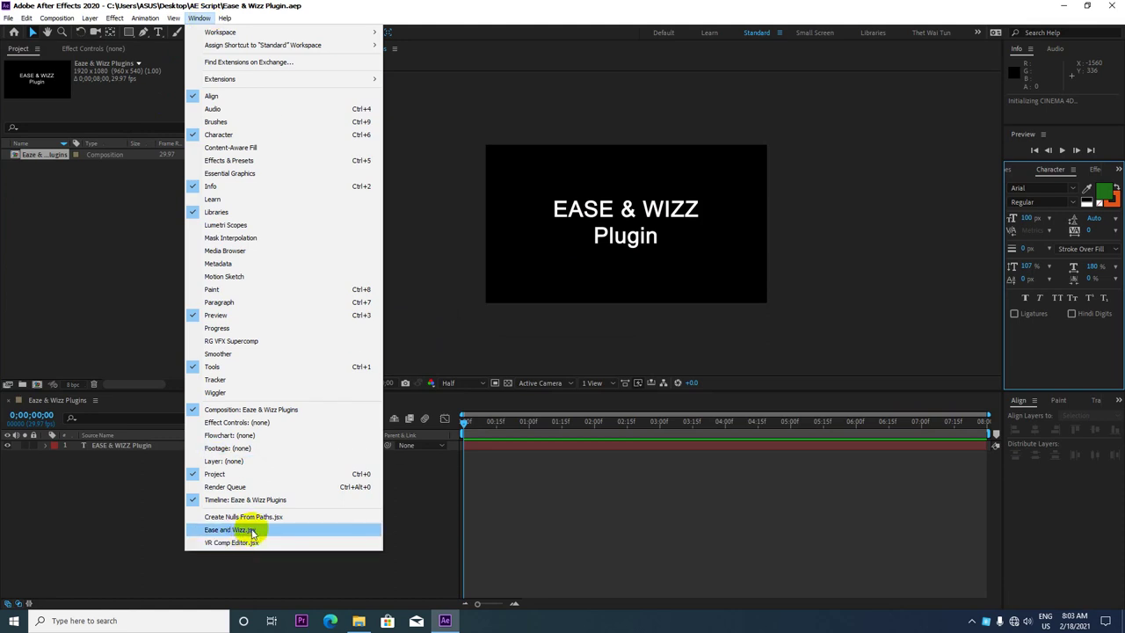
Choose Window > Ease and Wizz.jsx, then close the menu when no panel appears
click(251, 530)
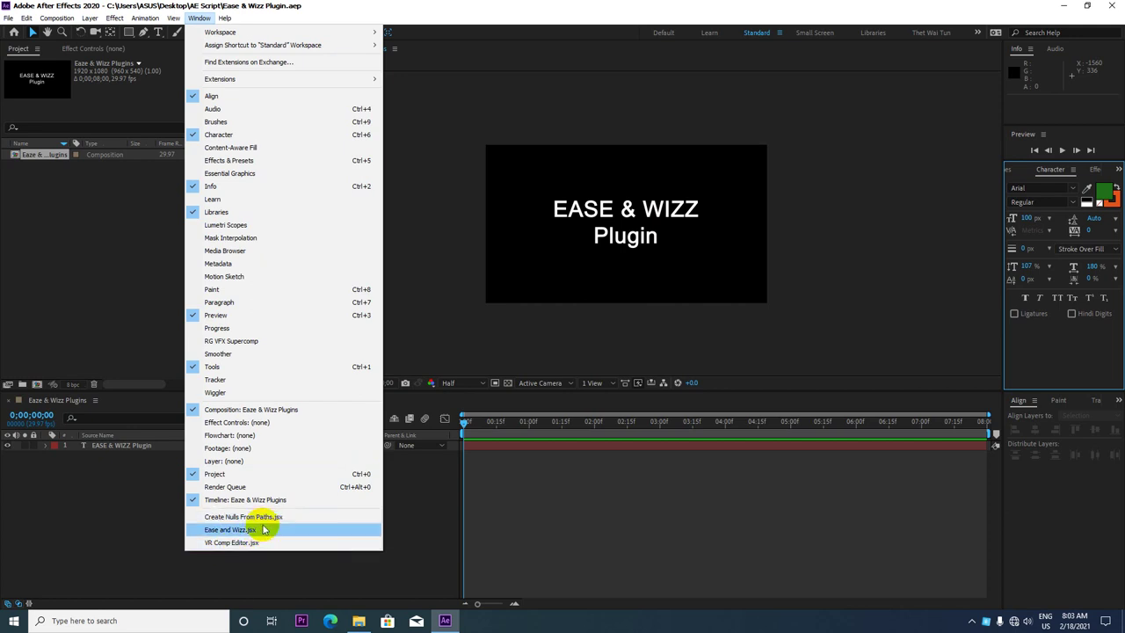
click(135, 507)
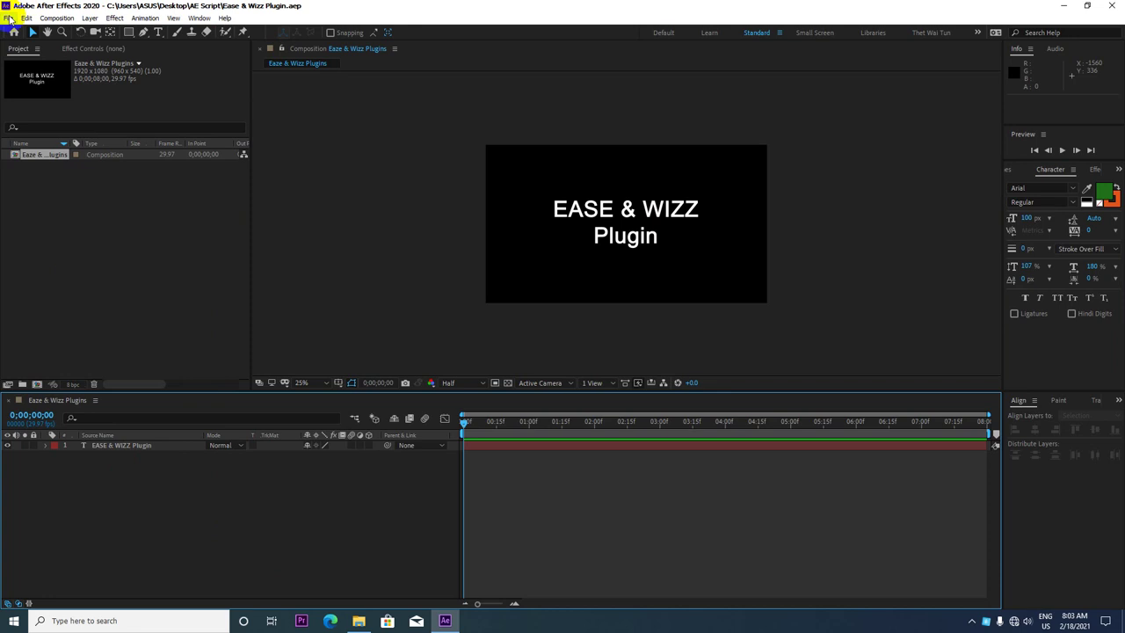
With the EASE & WIZZ Plugin text layer selected, choose File > Scripts > Run Script File
click(101, 445)
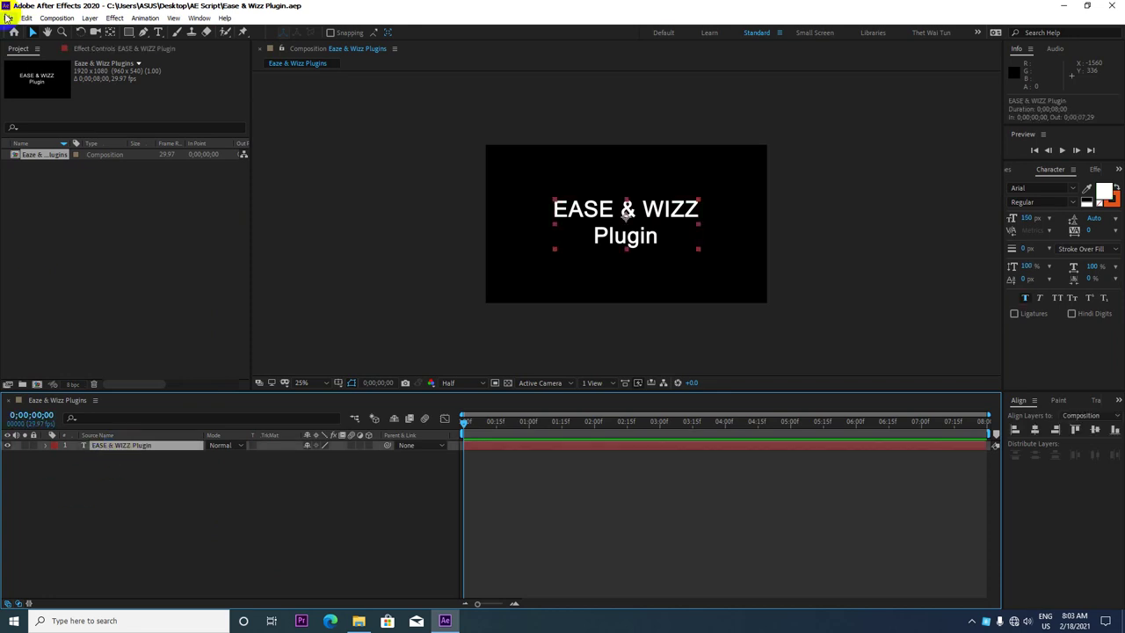
click(7, 17)
mouse_move(158, 339)
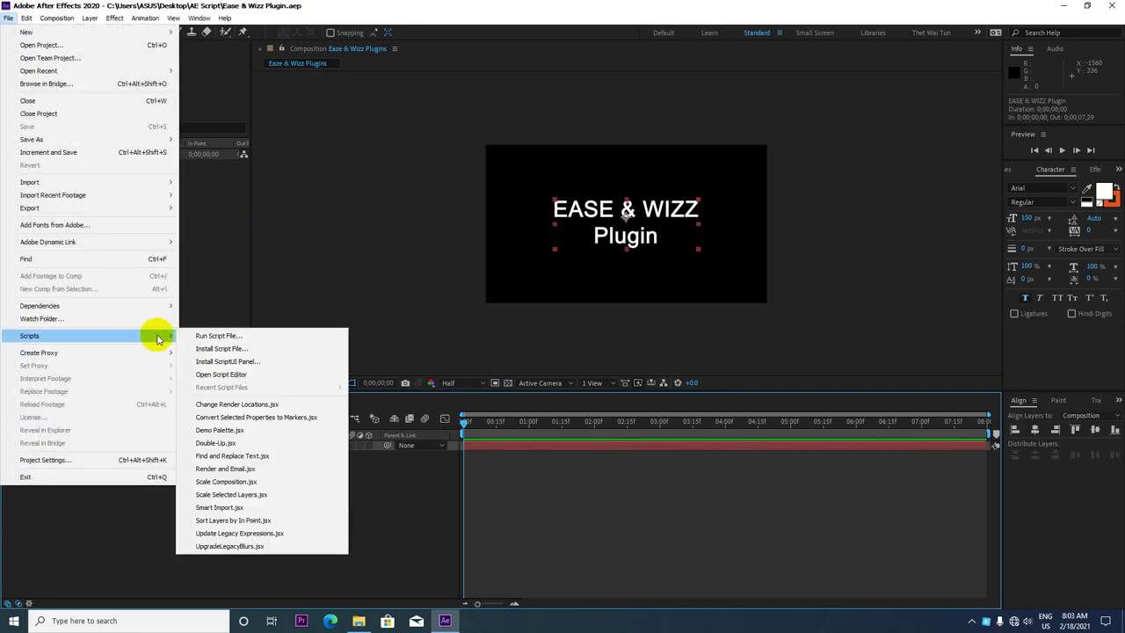
click(232, 336)
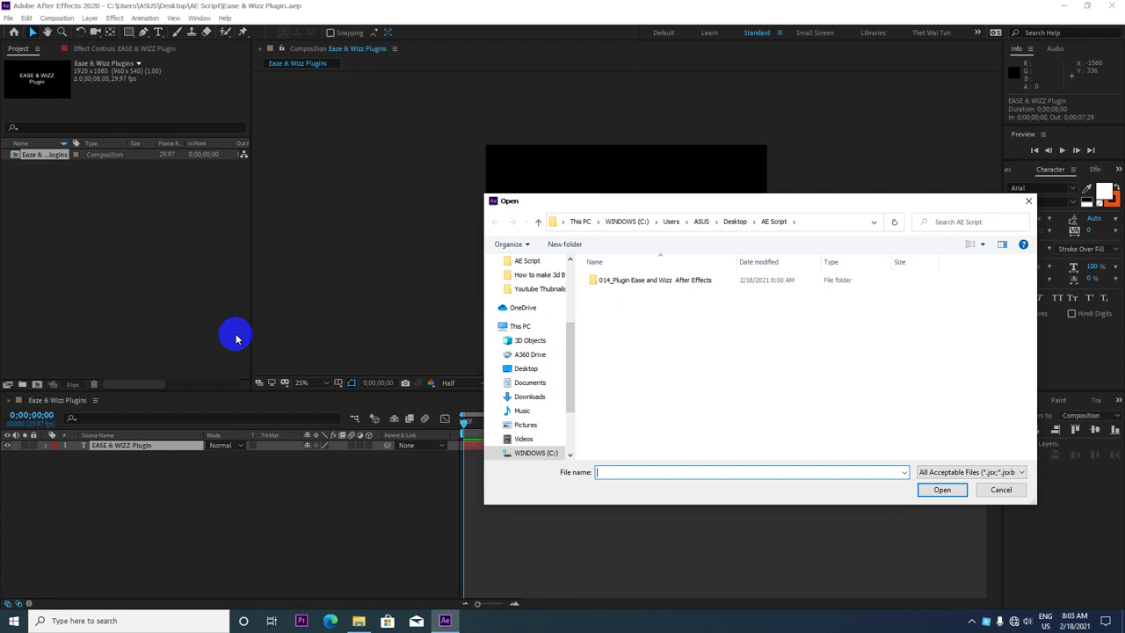
Open Ease and Wizz.jsx from Desktop > AE Script > Ease and Wizz 2.0.5
drag(707, 206, 679, 149)
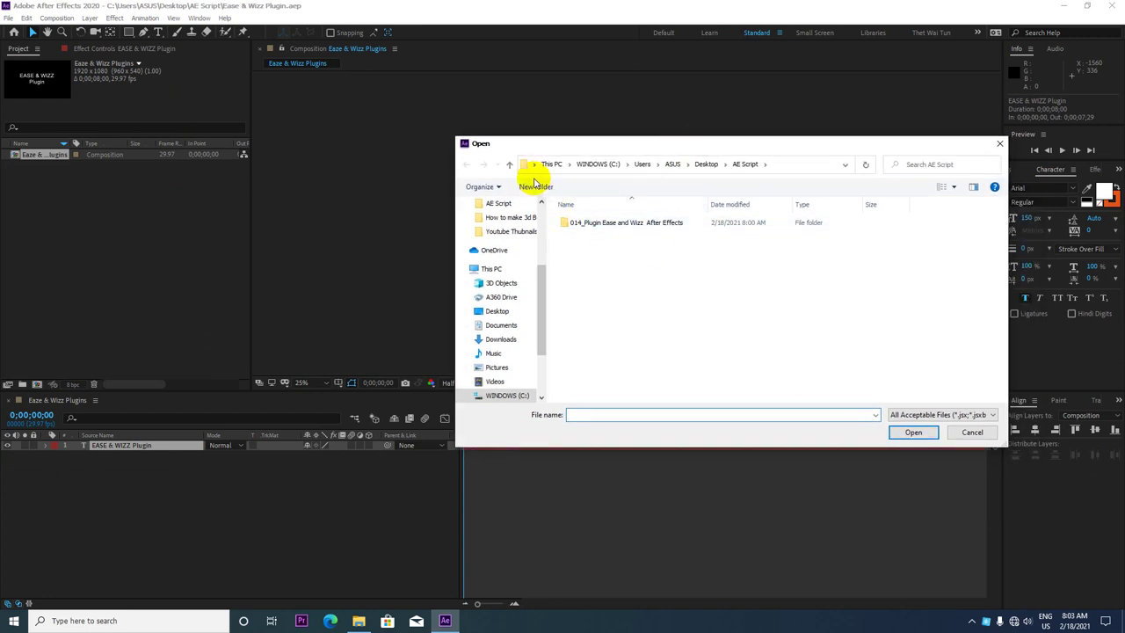
click(508, 164)
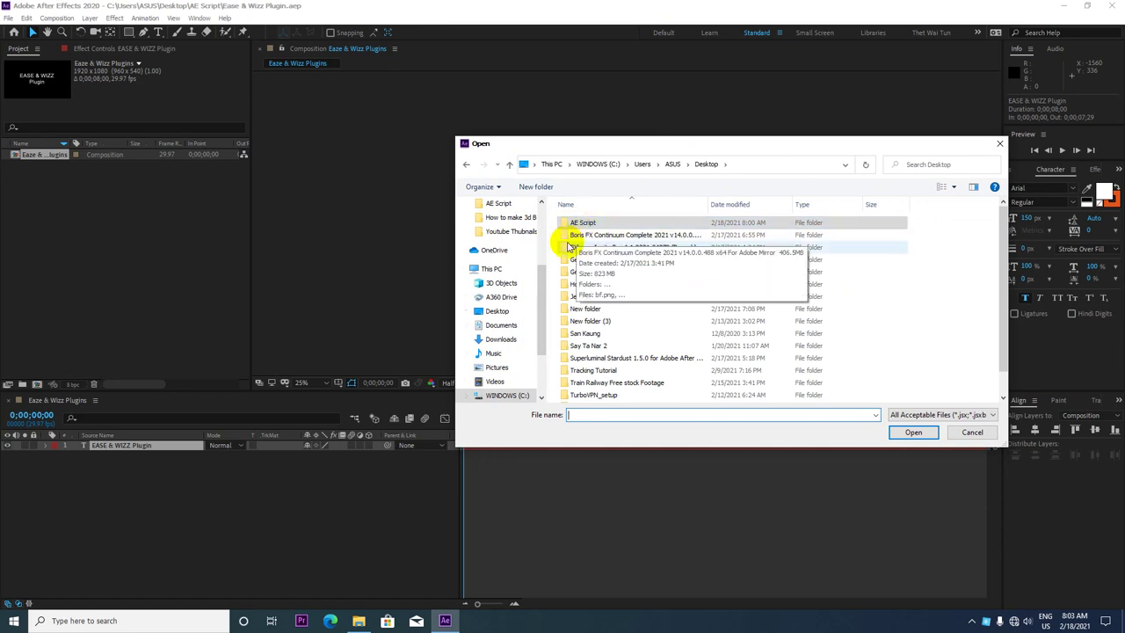
click(497, 312)
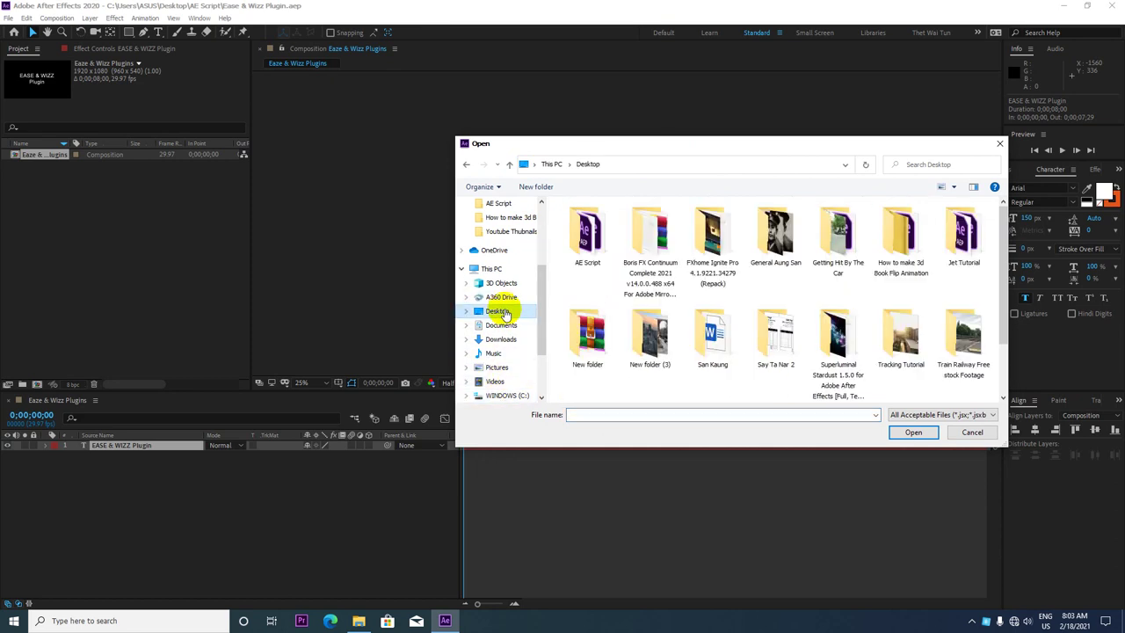
double_click(612, 243)
double_click(615, 225)
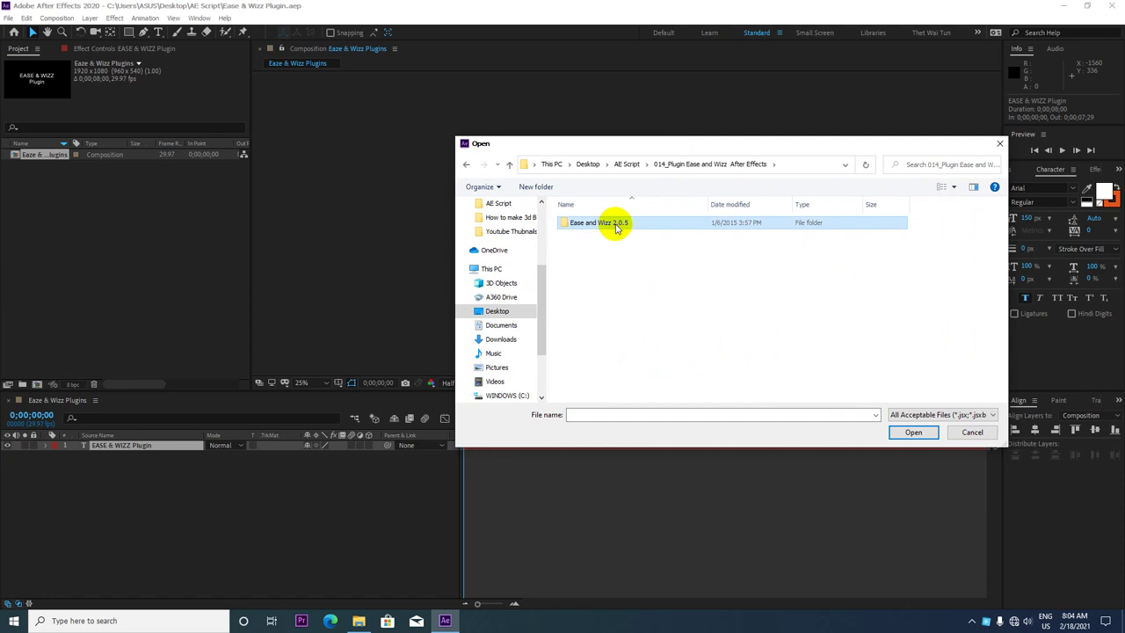
double_click(615, 225)
click(602, 239)
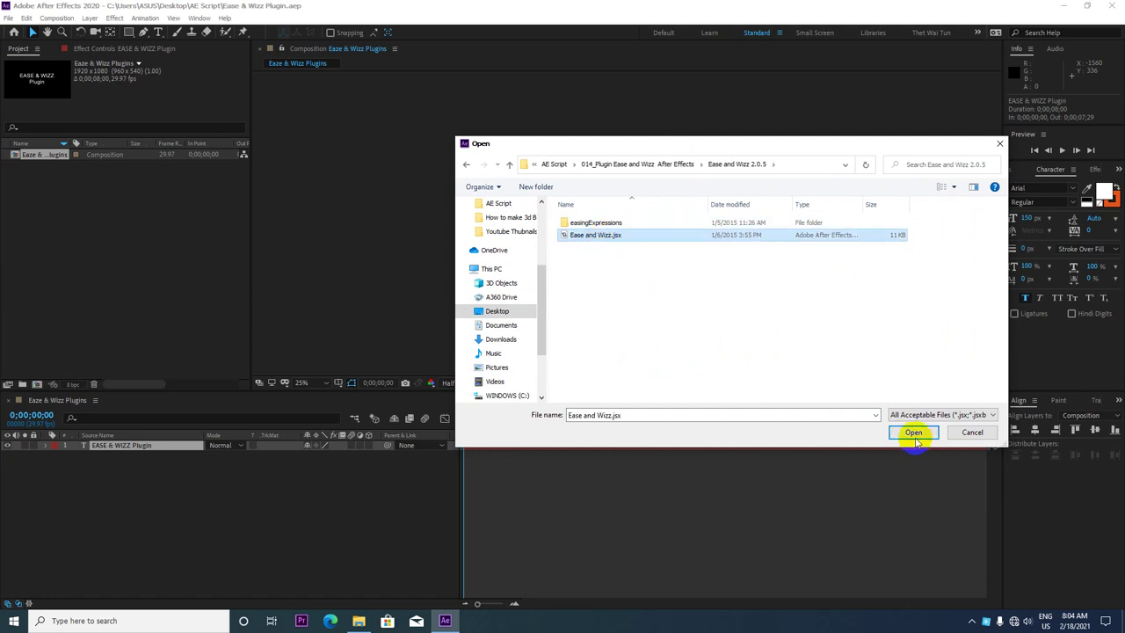
click(998, 143)
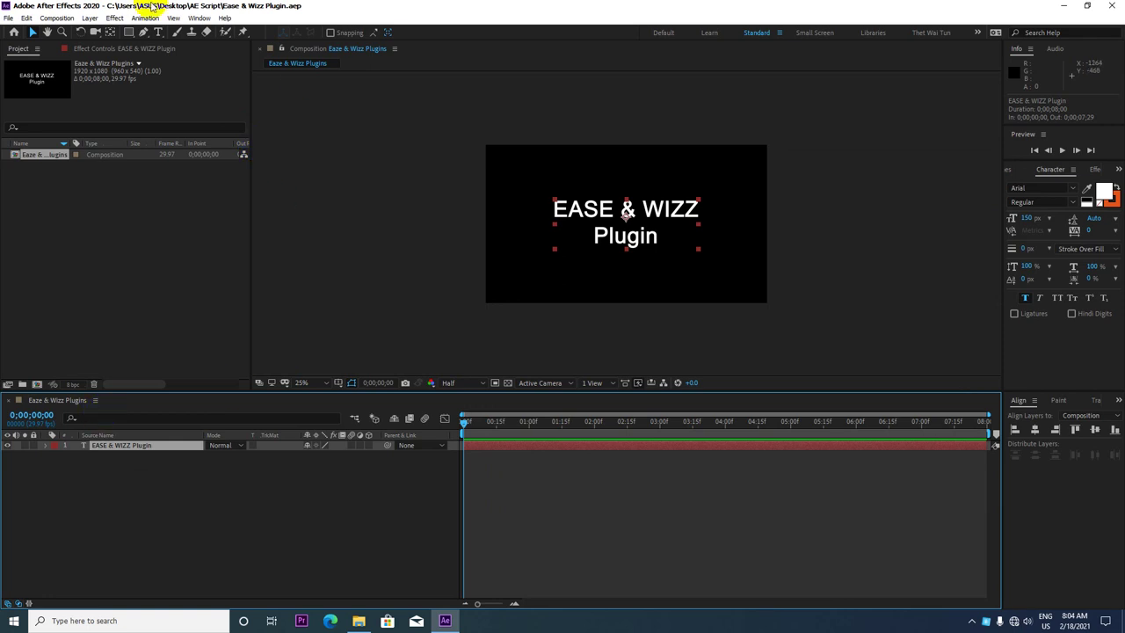
Launch the Ease and Wizz panel from the Window menu, narrow it and park it top right
click(195, 18)
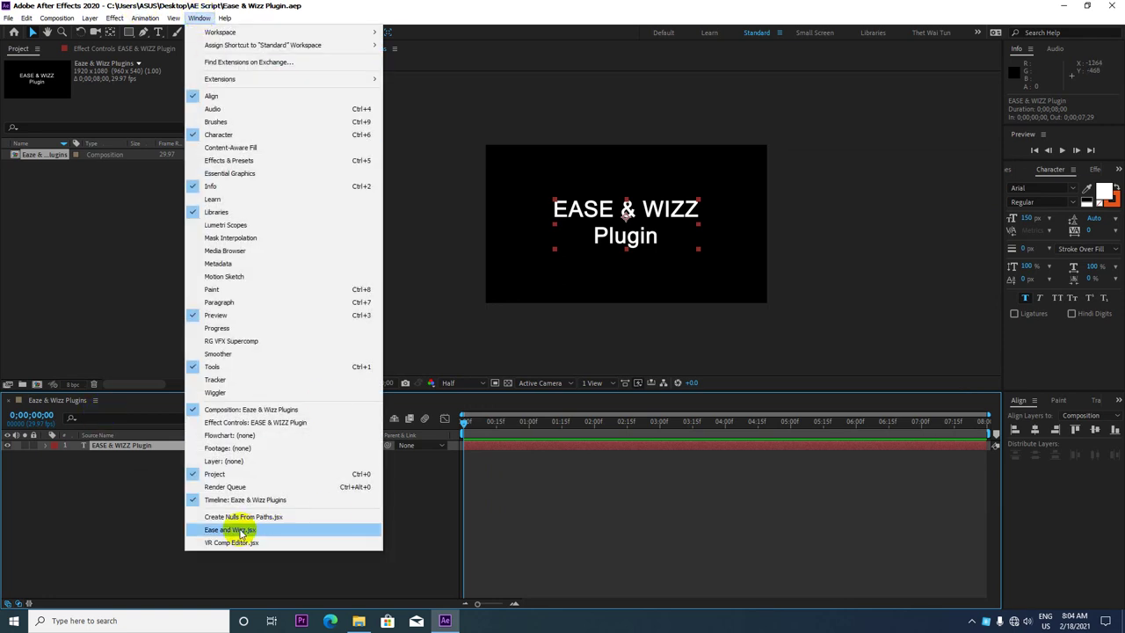
click(285, 533)
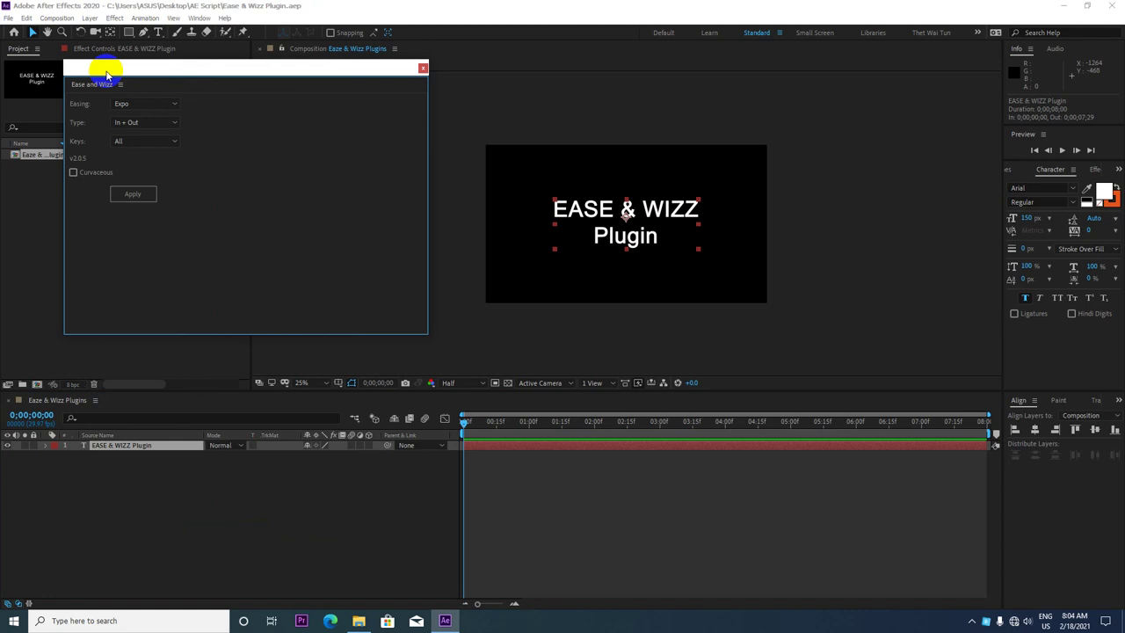
drag(109, 70, 850, 103)
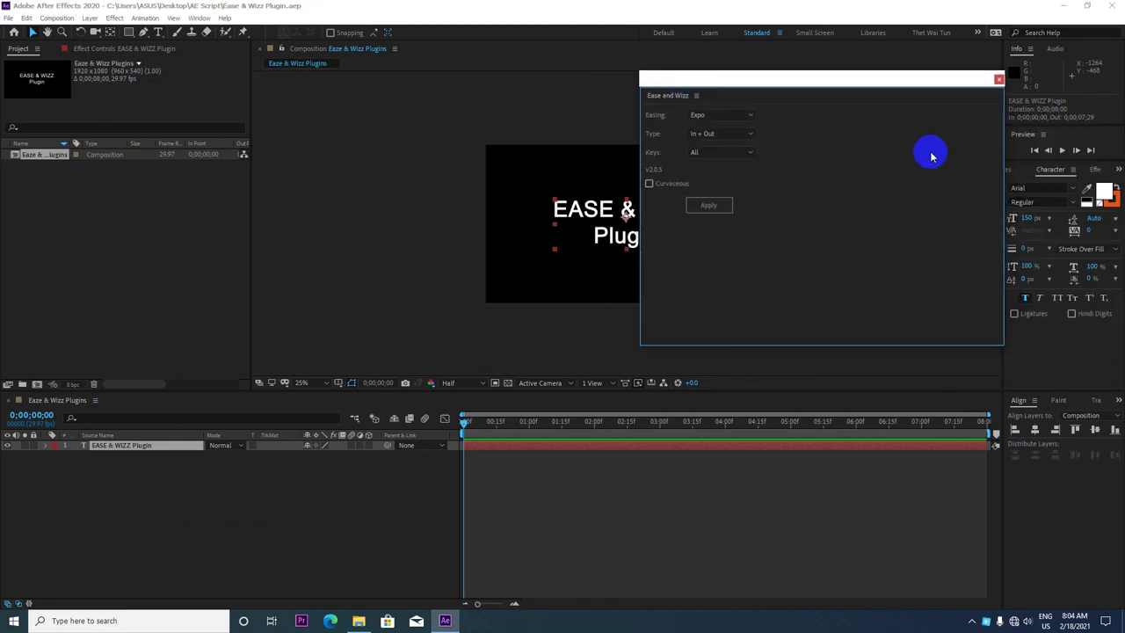
mouse_move(1005, 189)
mouse_down()
mouse_move(777, 325)
mouse_move(728, 231)
mouse_up()
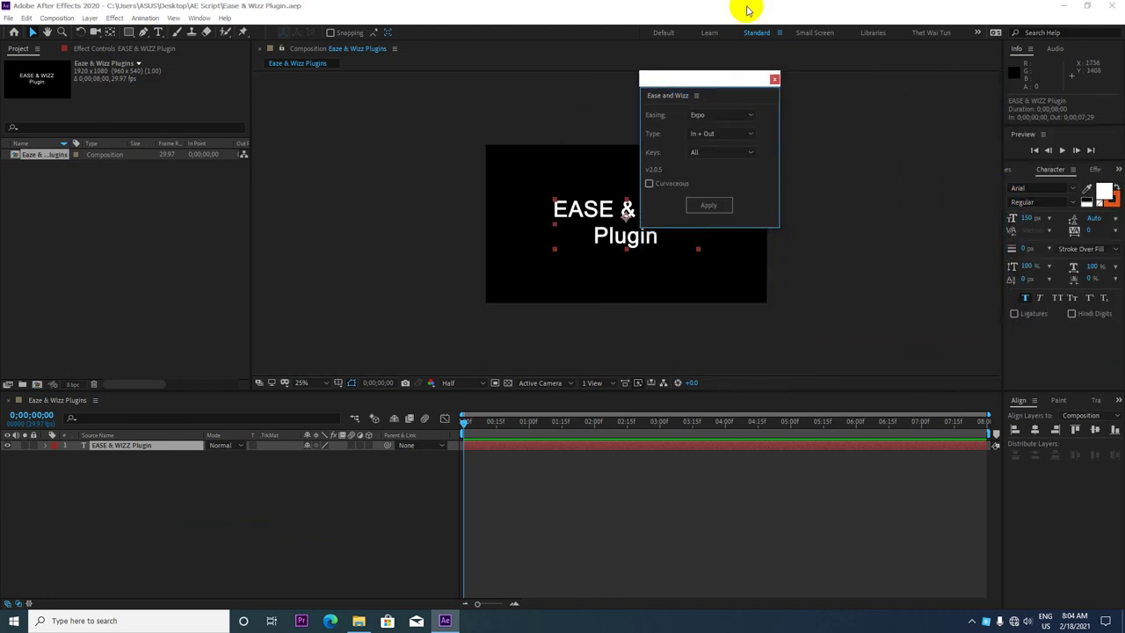
mouse_move(670, 80)
mouse_down()
mouse_move(959, 304)
mouse_move(986, 28)
mouse_move(8, 198)
mouse_move(299, 83)
mouse_move(992, 32)
mouse_up()
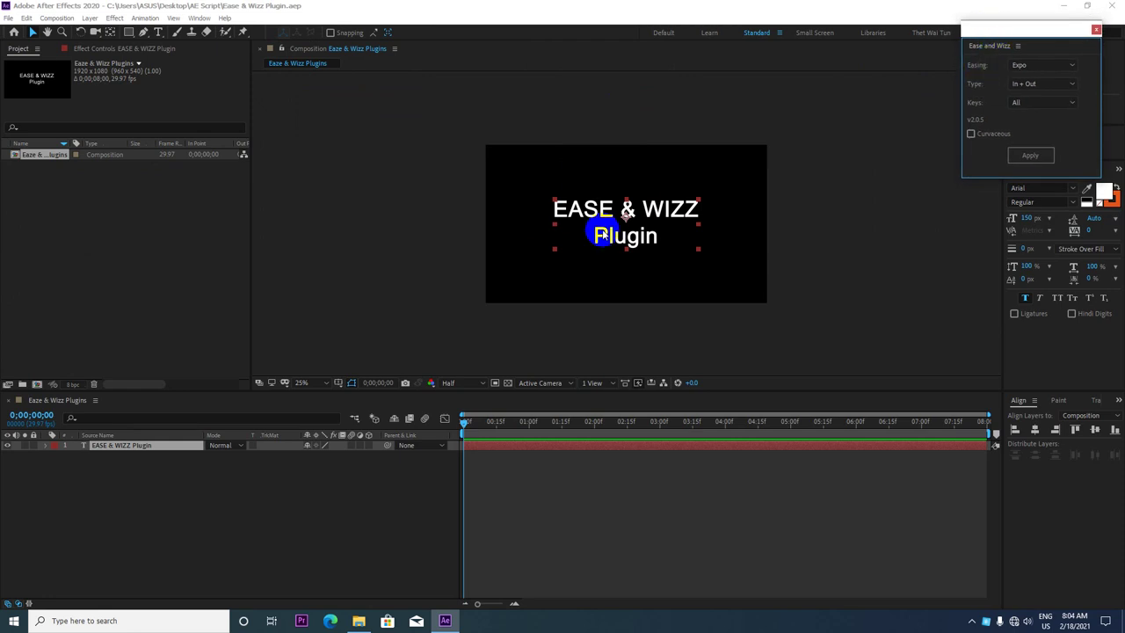
Keyframe the text's Position at about 1;14 and start it off-frame left at 0;00
click(131, 450)
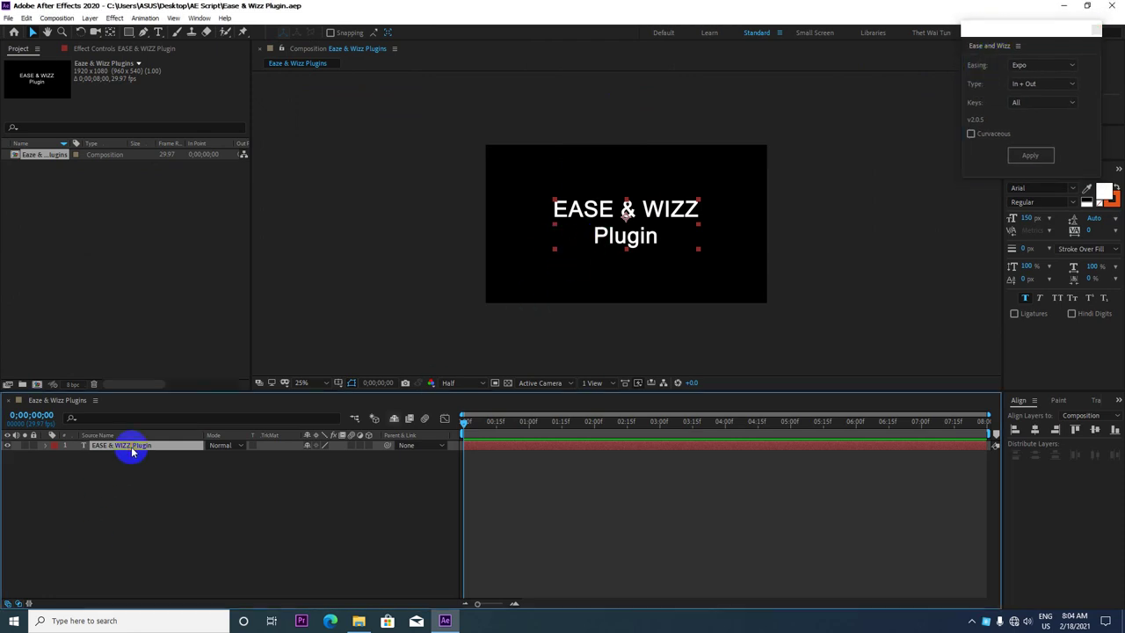
key(p)
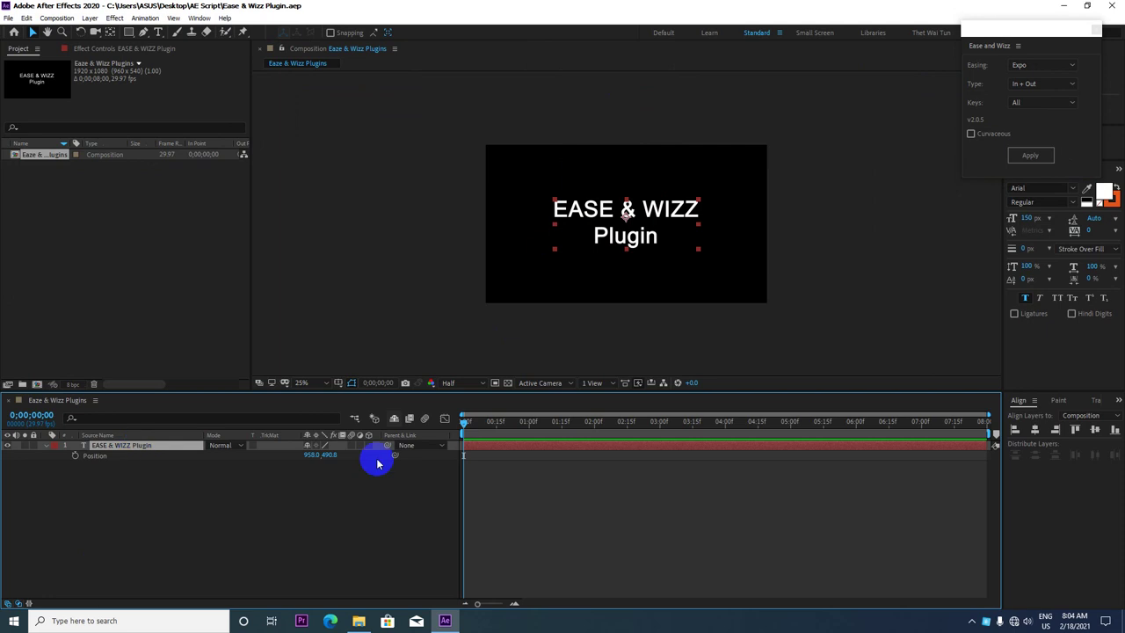
click(83, 458)
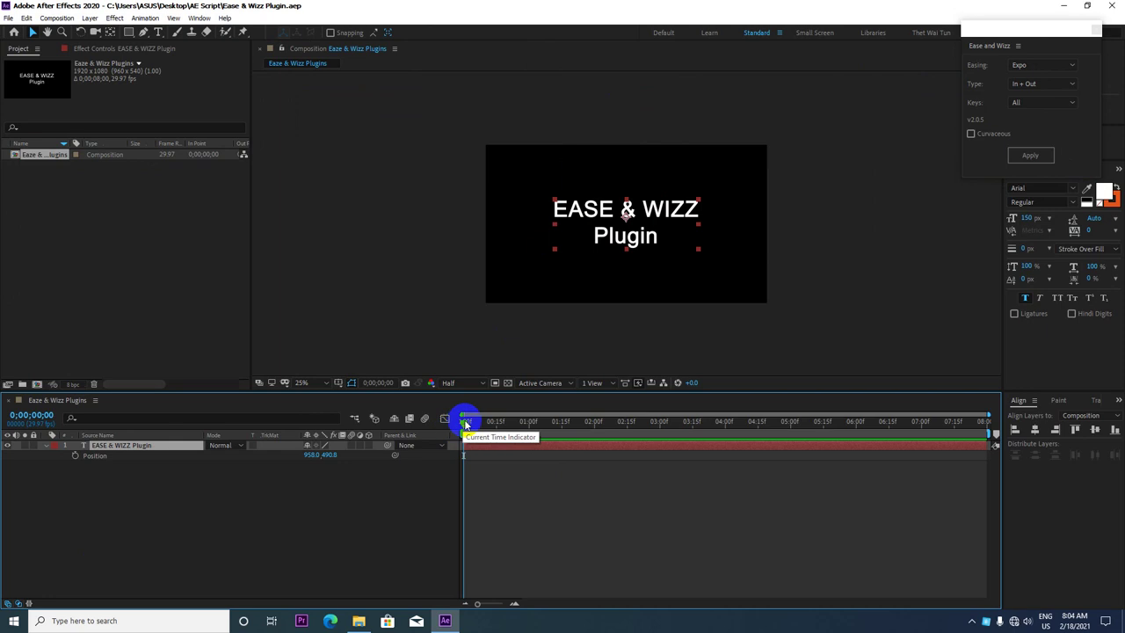
drag(465, 423, 567, 430)
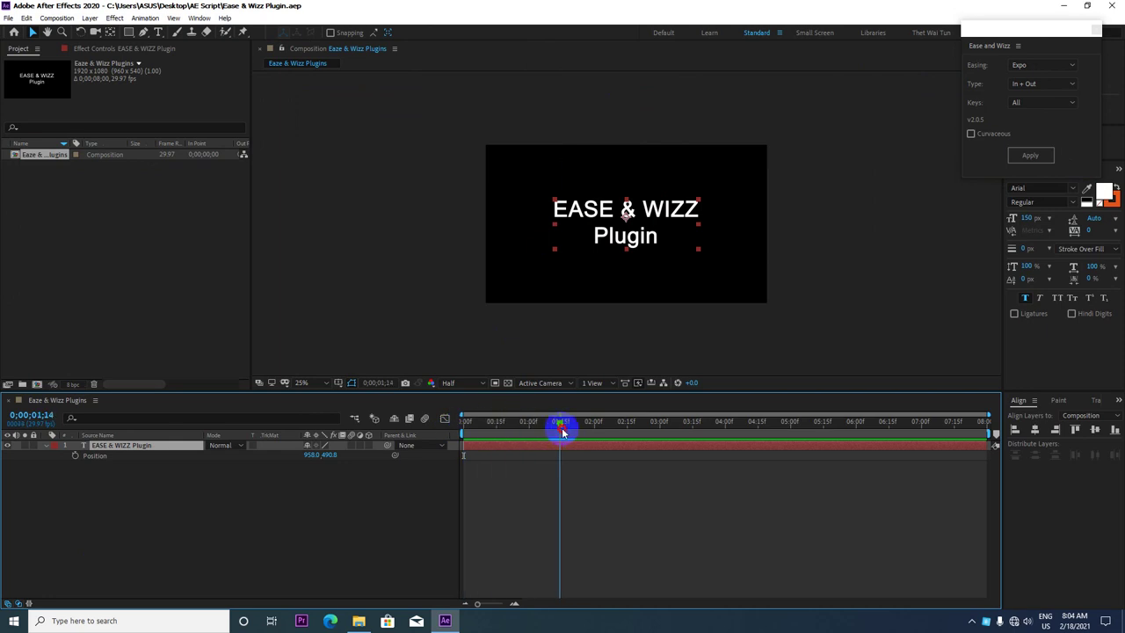
click(74, 455)
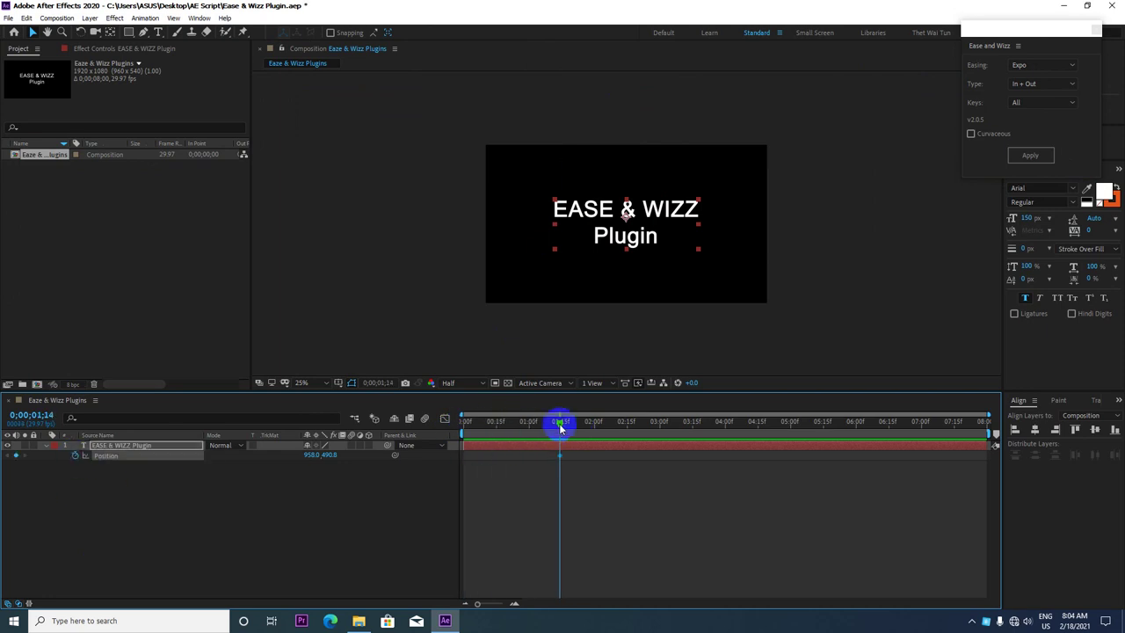
drag(559, 428, 439, 431)
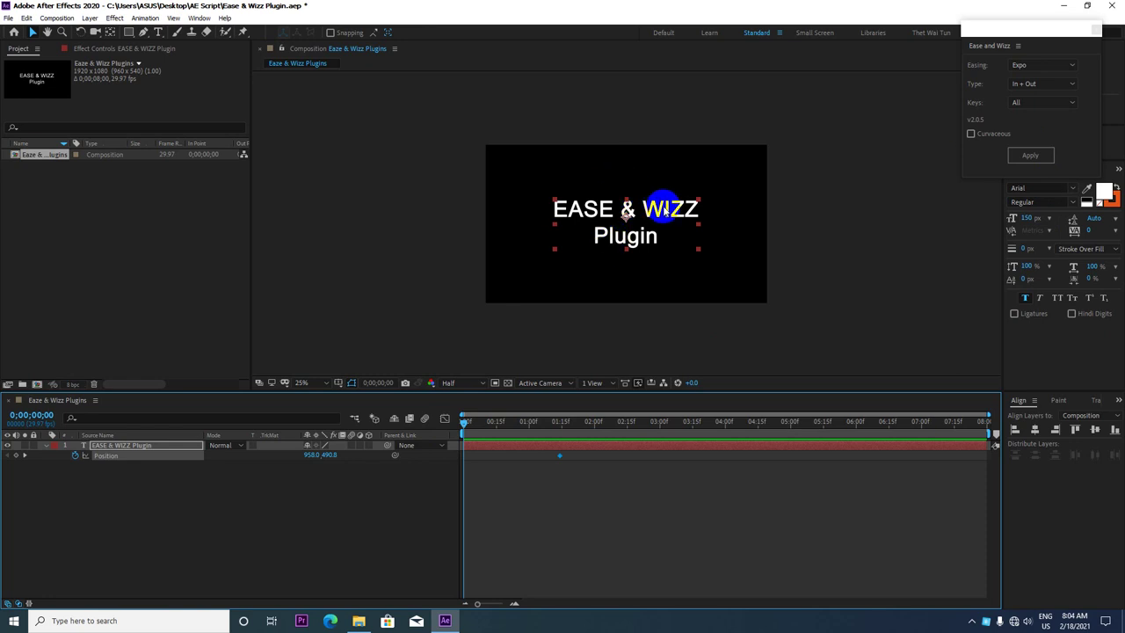
drag(665, 210, 426, 207)
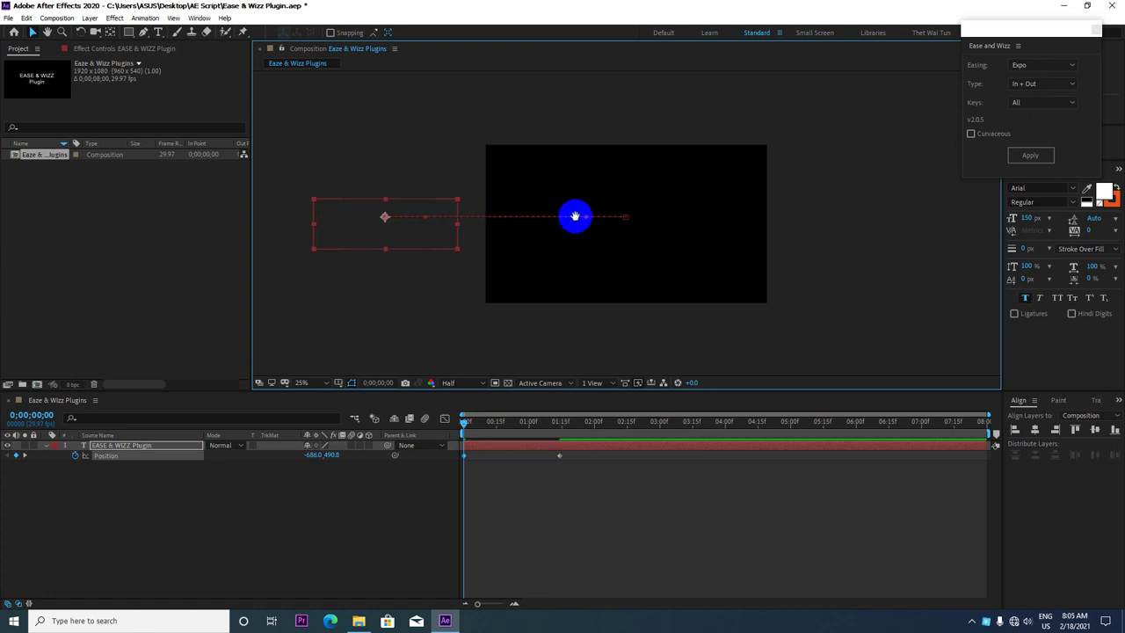
Preview the slide-in from the start, then select both Position keyframes
key(space)
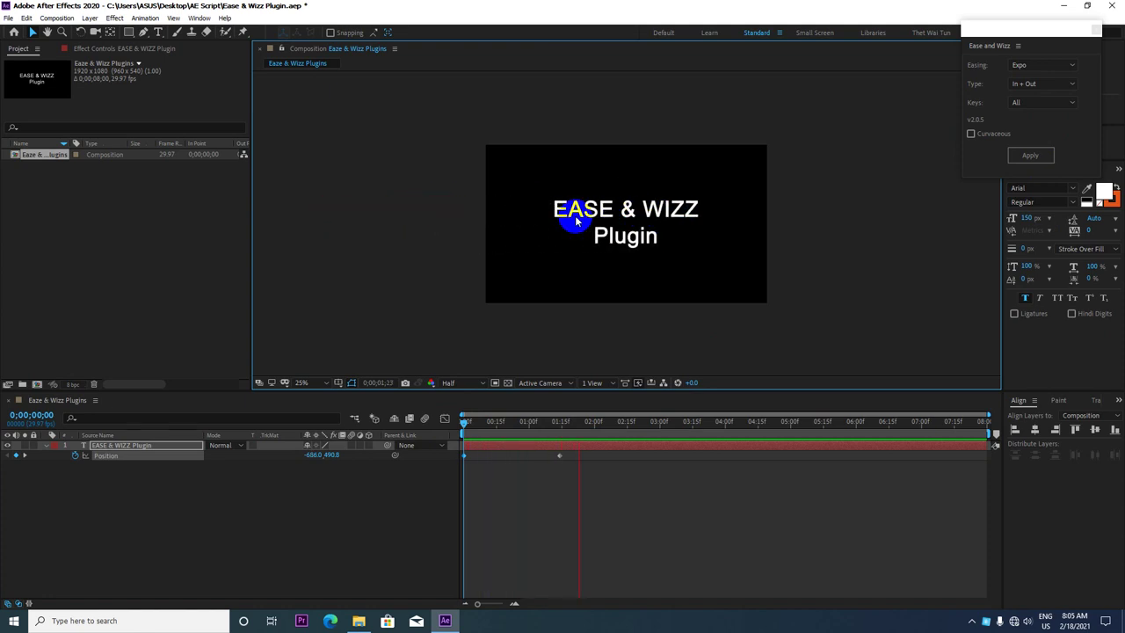
key(space)
click(577, 423)
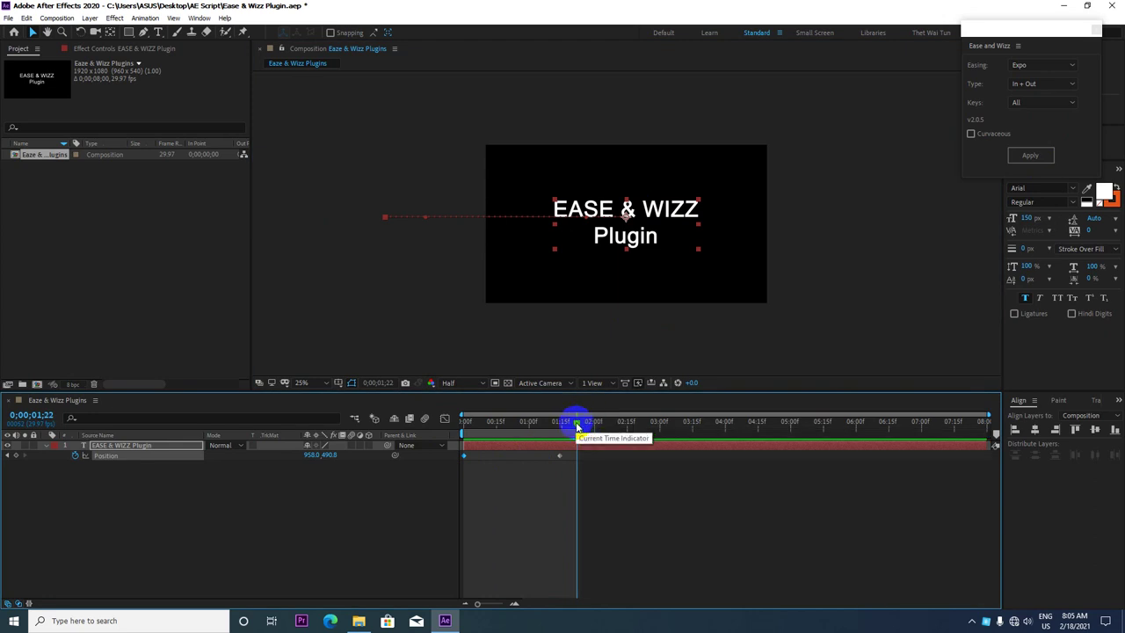
drag(577, 426, 389, 444)
key(space)
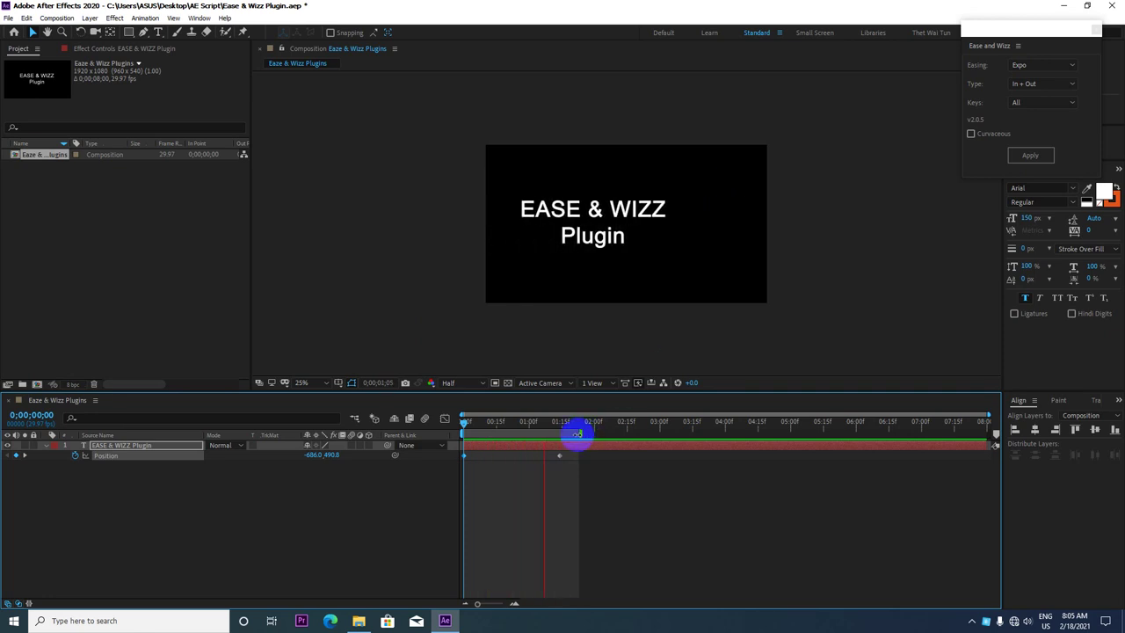
mouse_move(577, 433)
mouse_down()
mouse_move(454, 425)
mouse_move(562, 422)
mouse_up()
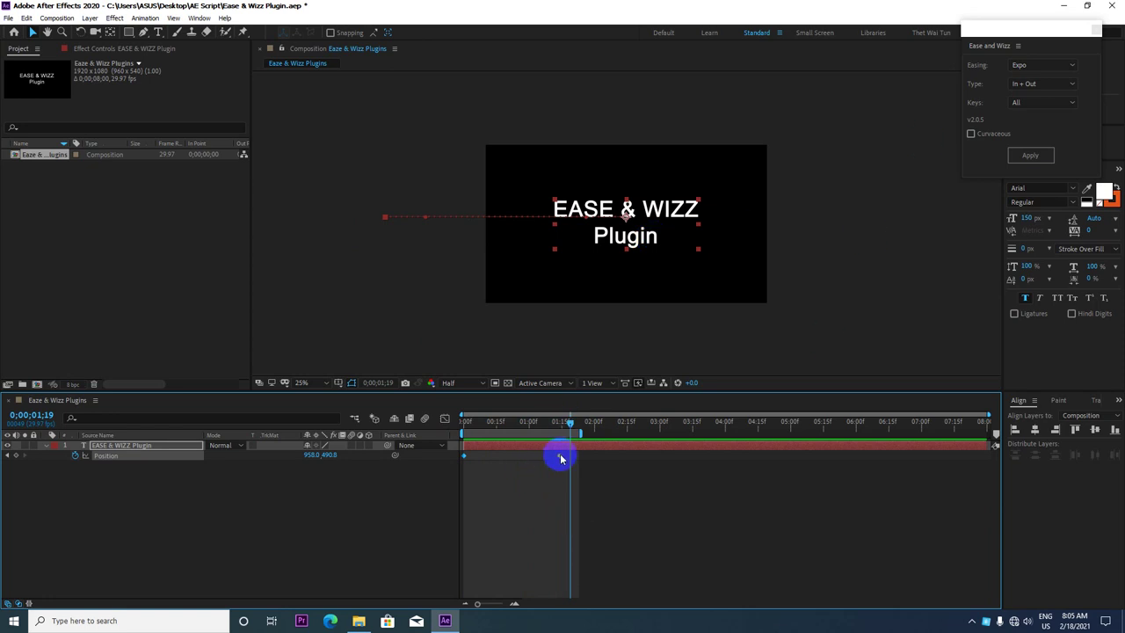
drag(562, 456, 480, 468)
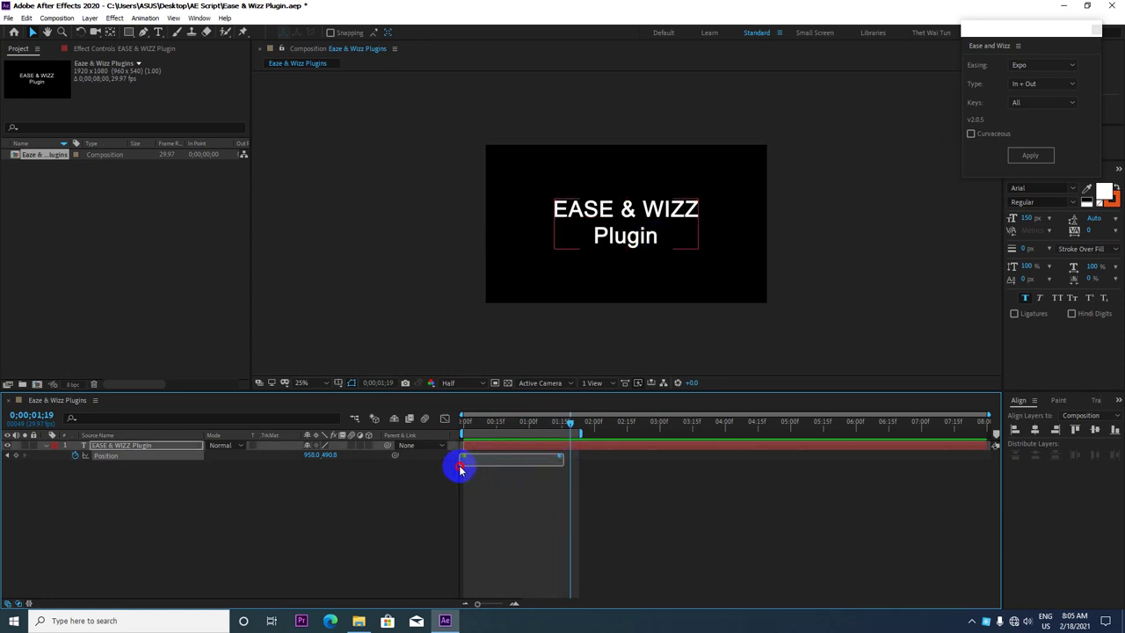
drag(458, 468, 486, 474)
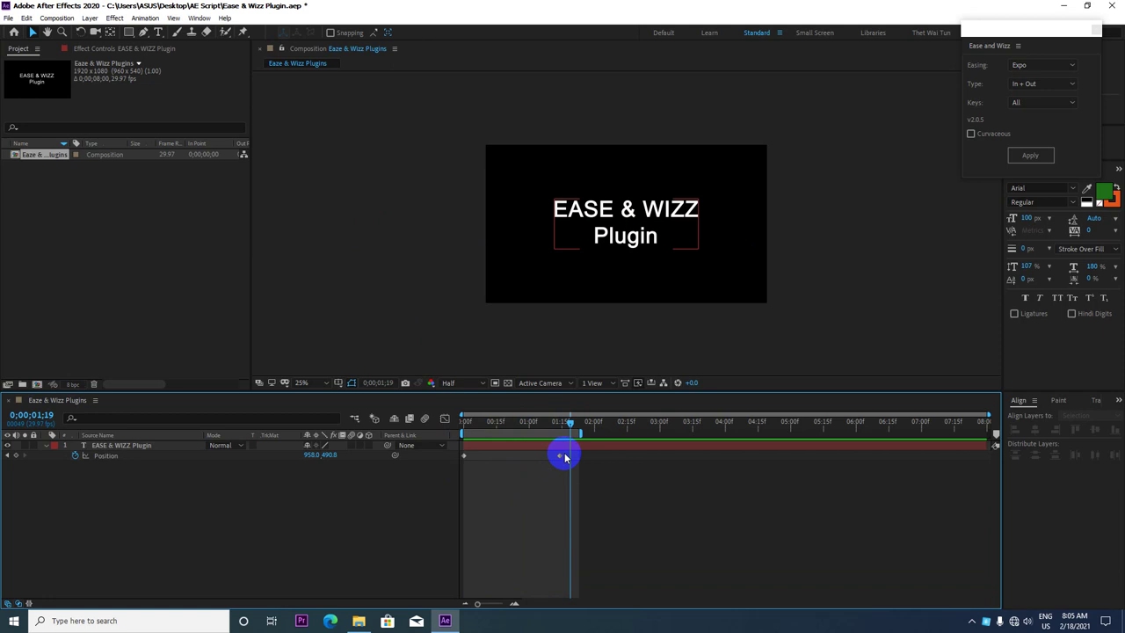
drag(565, 453, 457, 472)
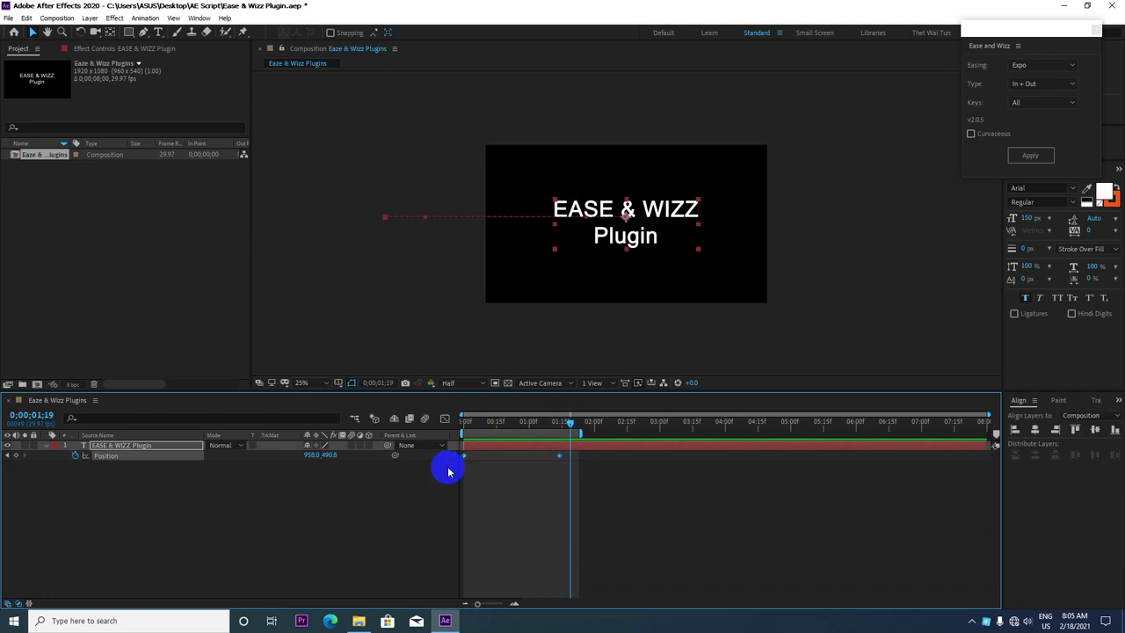
Apply Ease and Wizz Back easing with Out type to the selected keyframes
click(1055, 68)
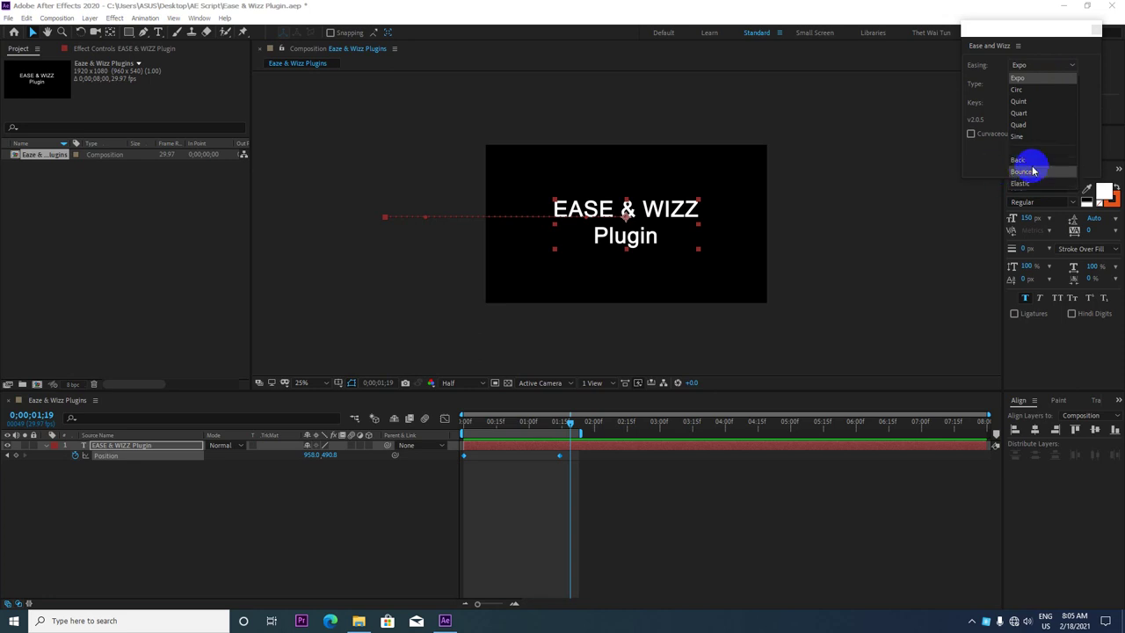
click(1028, 160)
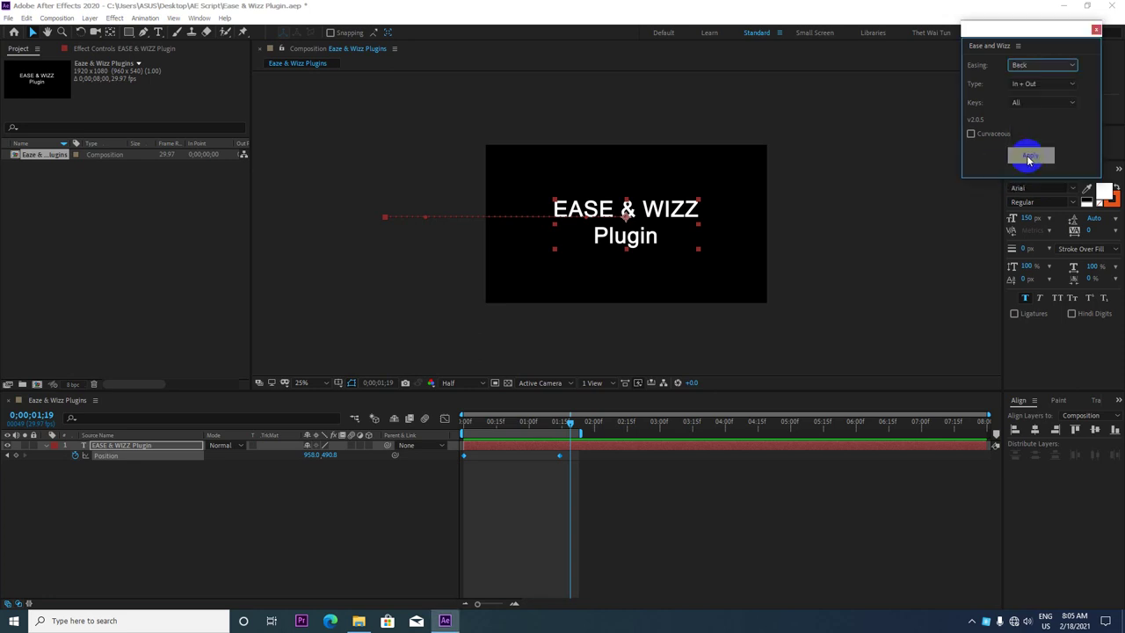
click(1061, 84)
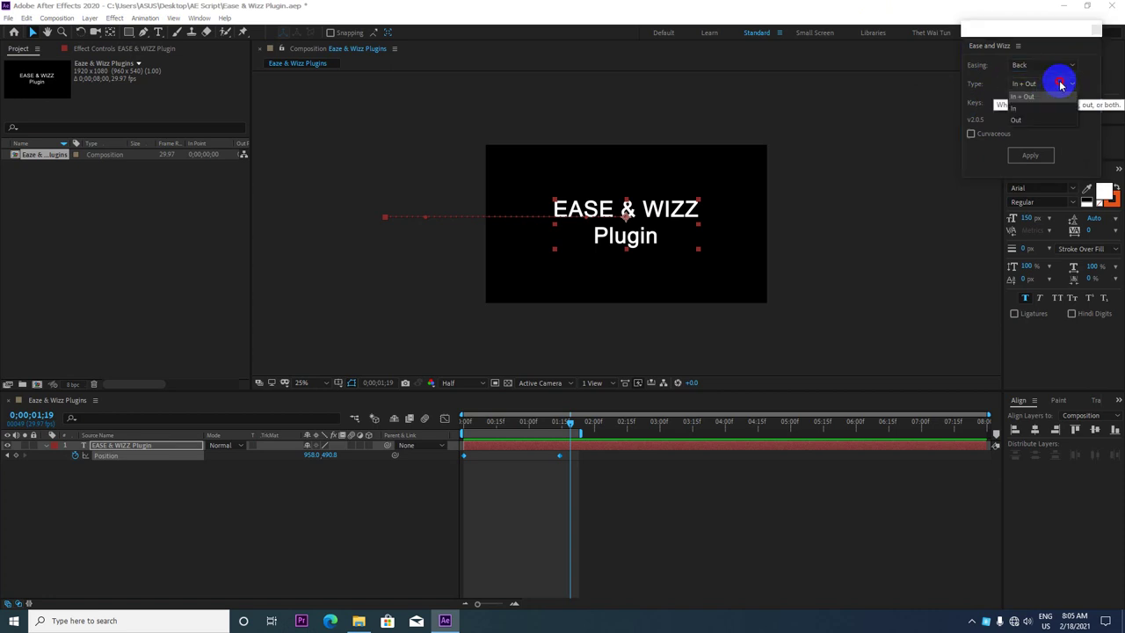
click(1035, 123)
click(1032, 158)
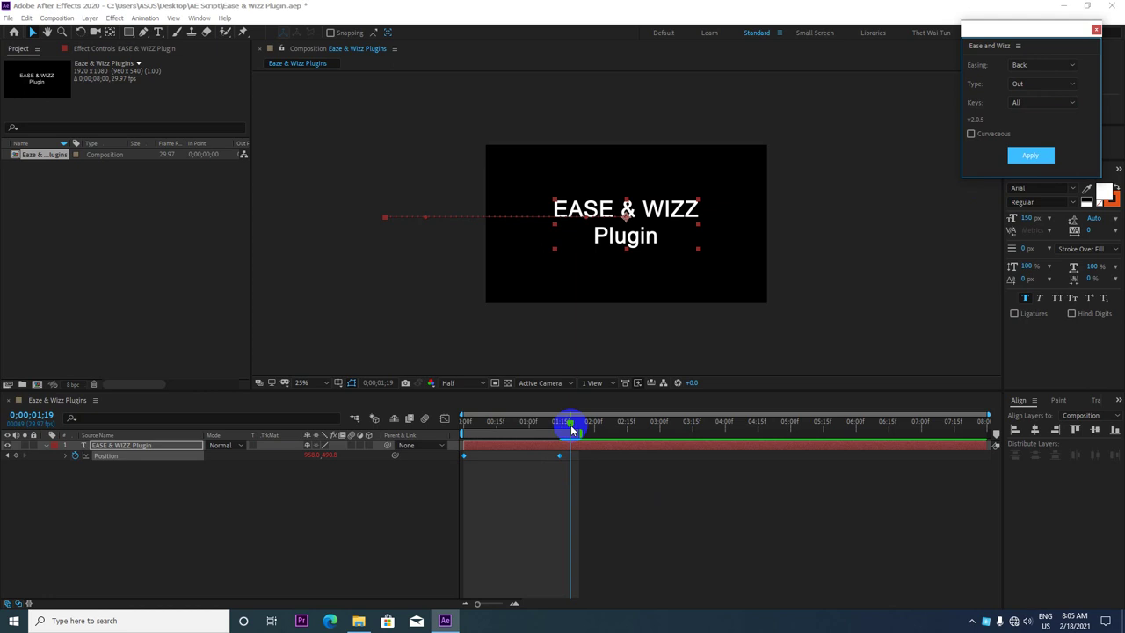
Preview the overshooting slide-in from the start and reselect the text layer
drag(571, 429, 422, 446)
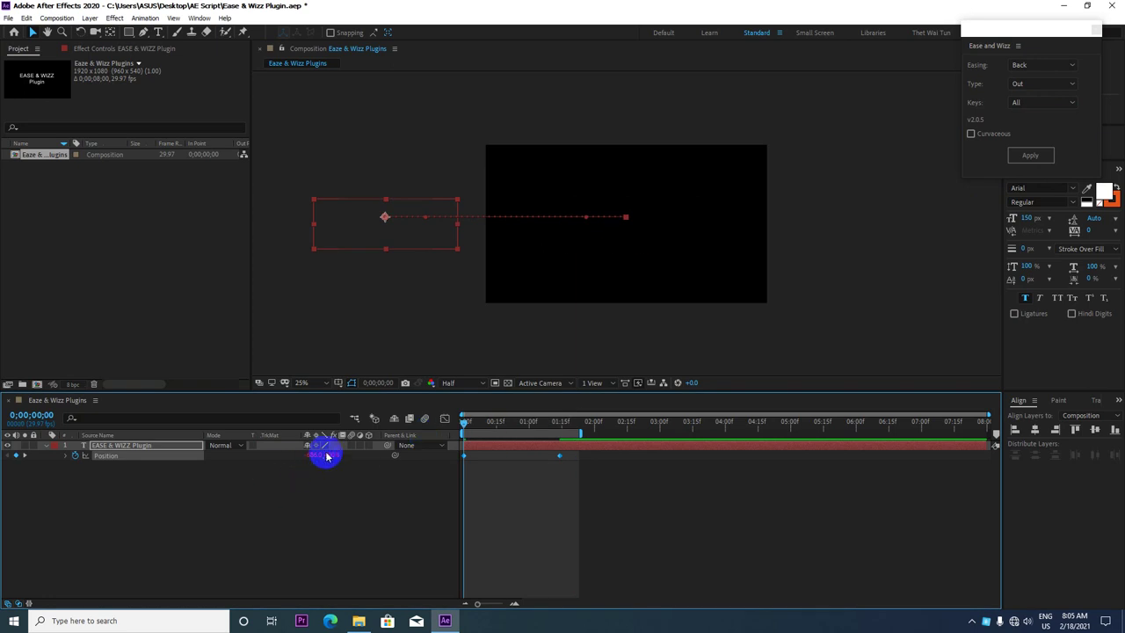
key(space)
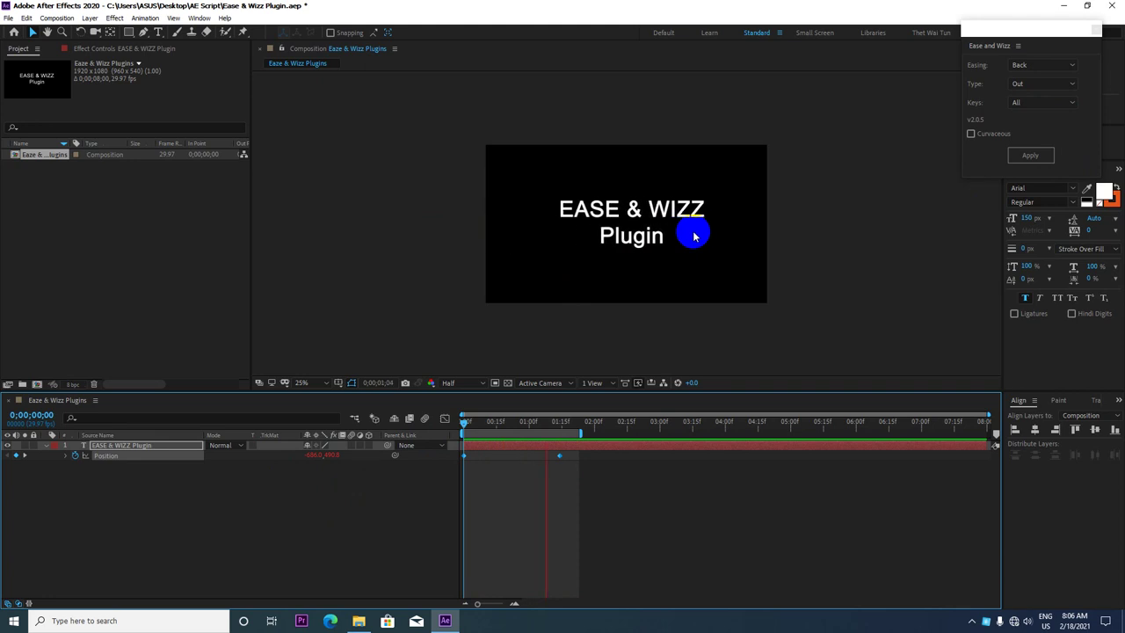
click(111, 445)
Rename the composition to 'Eaze & Wizz Plugins Back' in Composition Settings
drag(55, 414, 76, 415)
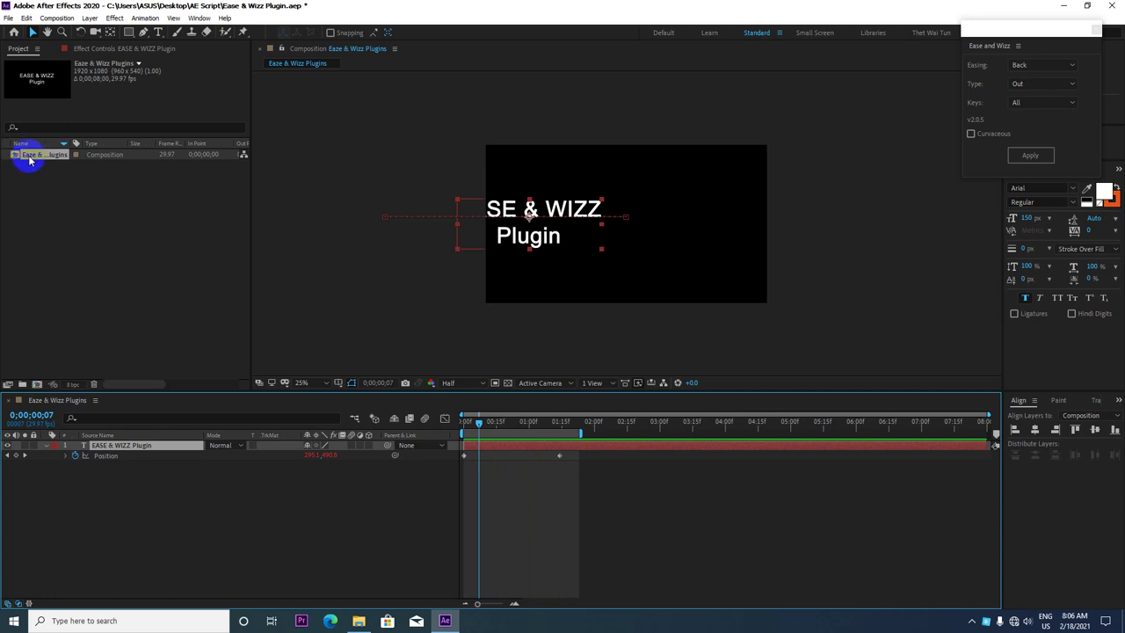
right_click(29, 156)
click(55, 158)
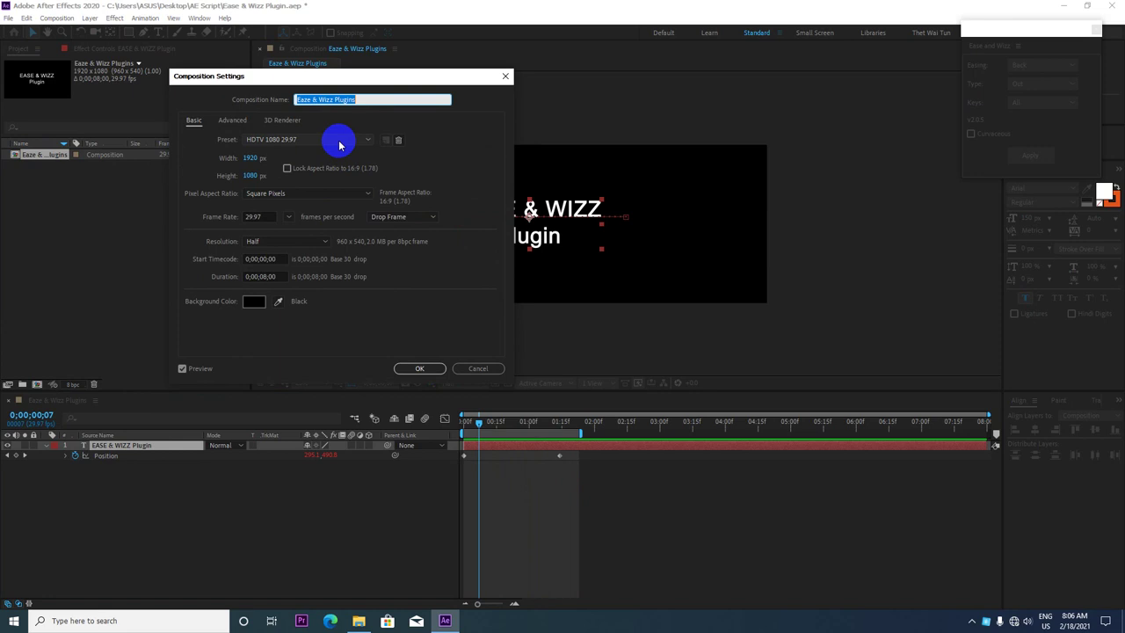
click(353, 101)
text(Back)
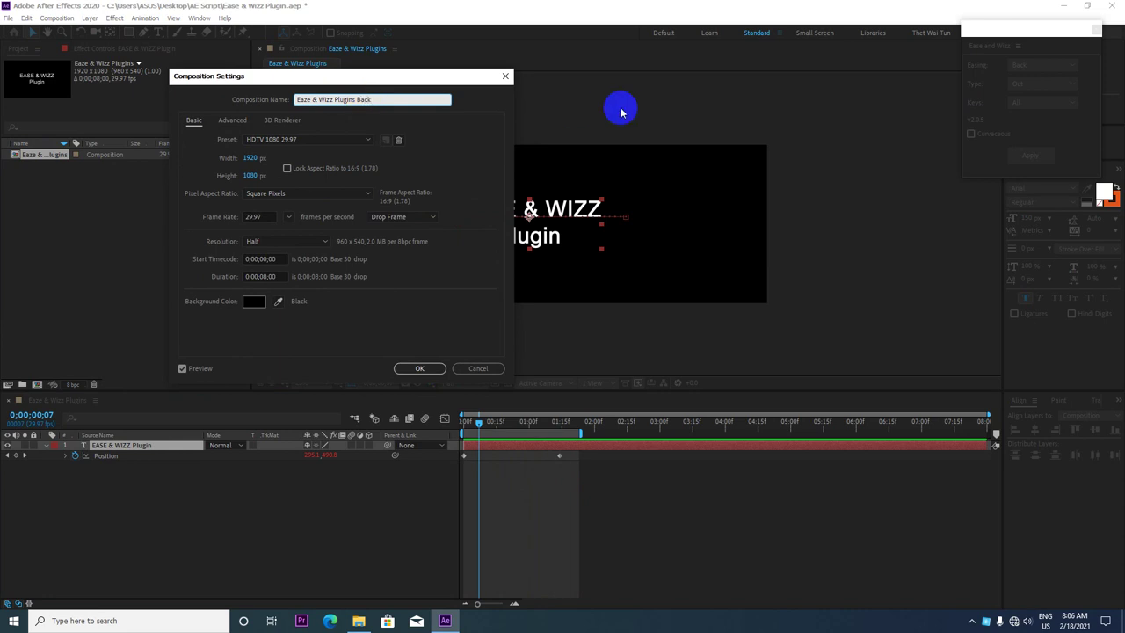
click(417, 368)
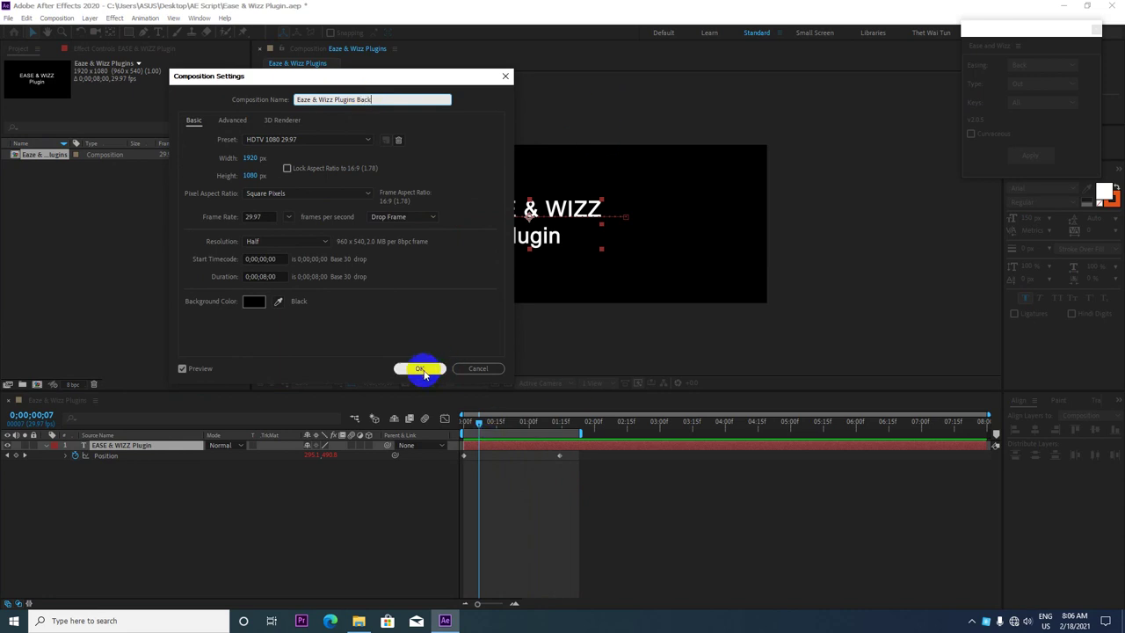
Replay the renamed comp's animation from the start
drag(478, 422, 456, 423)
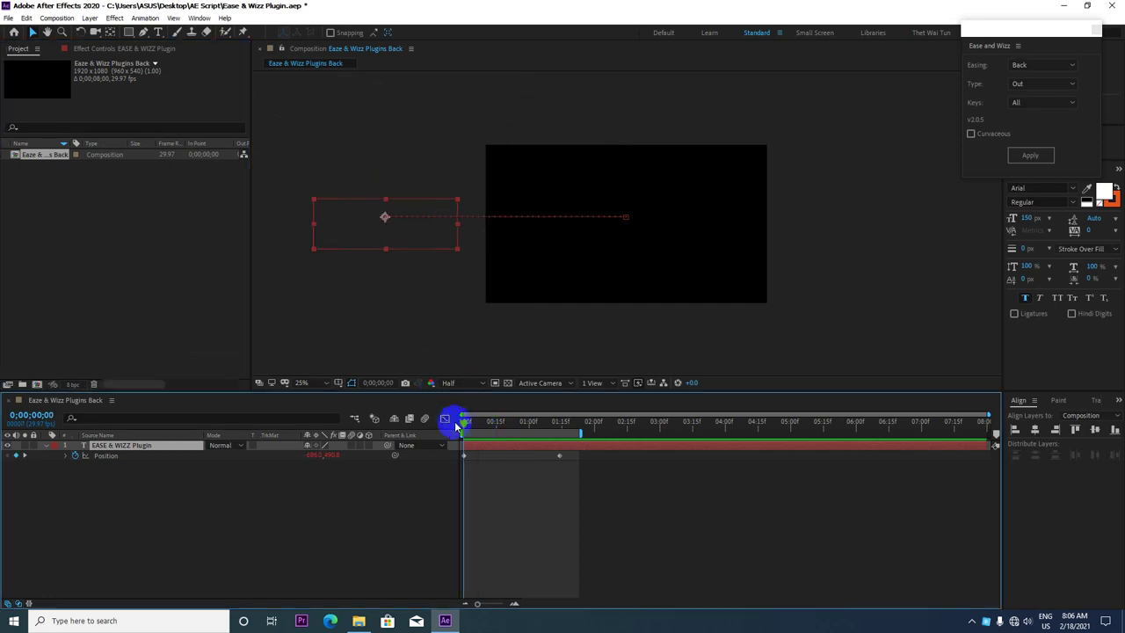
key(space)
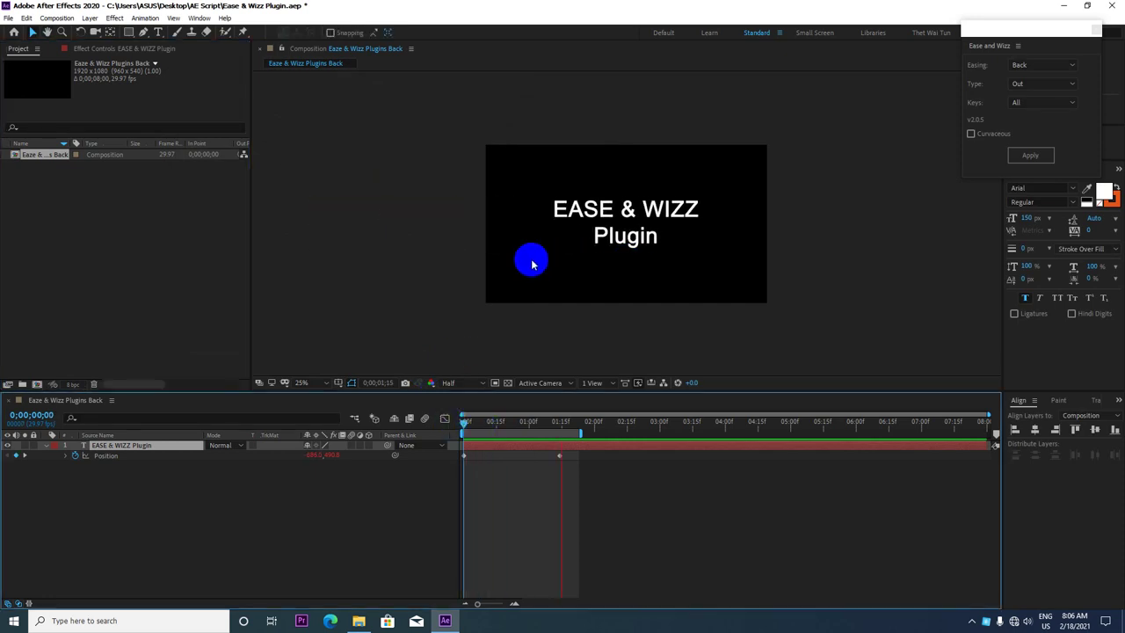
key(space)
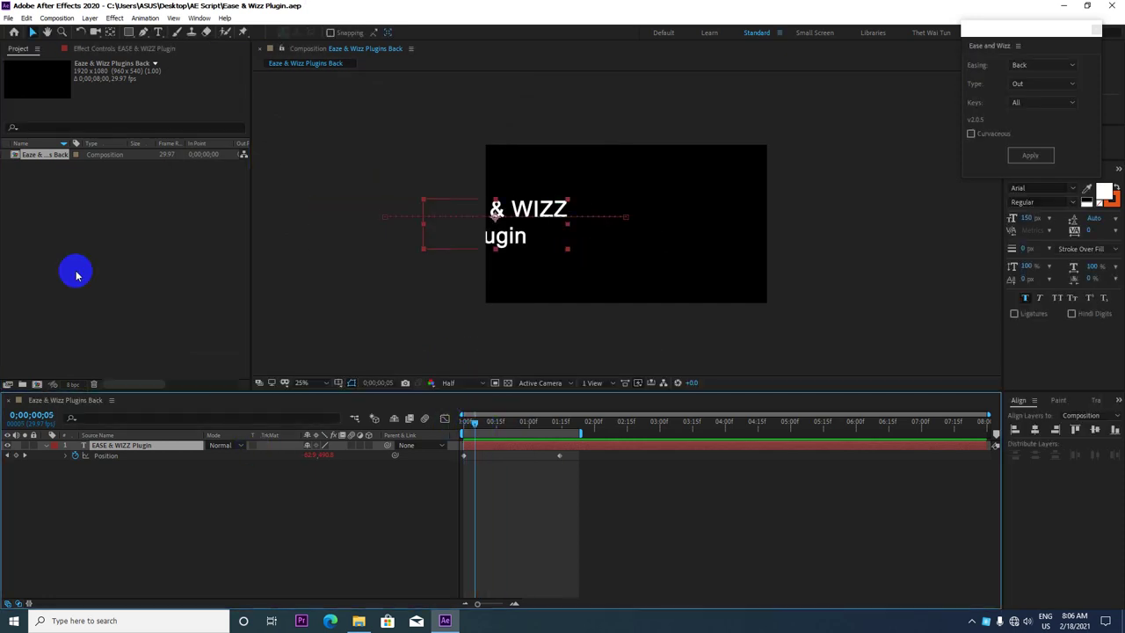
Create a new 1920×1080, 29.97 fps, 8-second composition named 'Bounce'
right_click(52, 237)
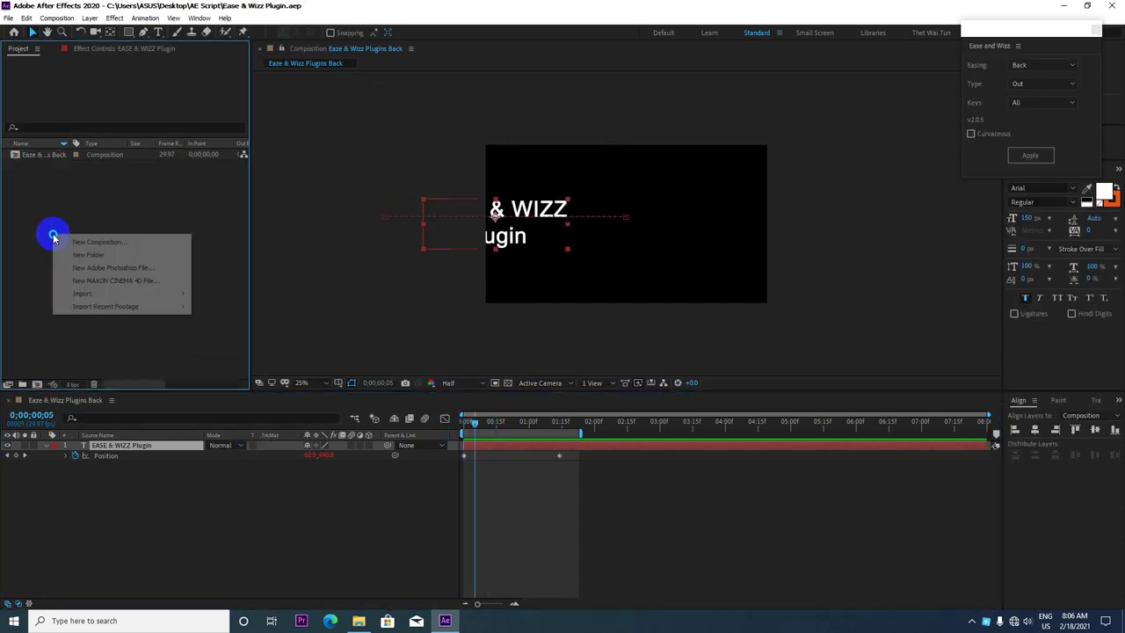
click(106, 242)
text(Bounce)
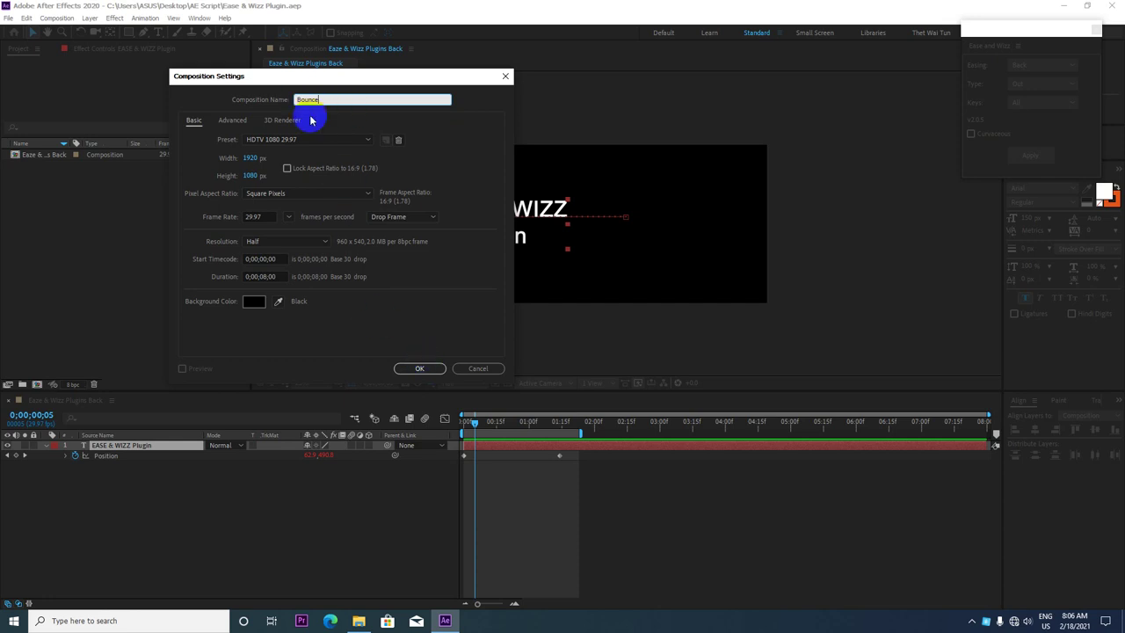
double_click(321, 99)
click(420, 369)
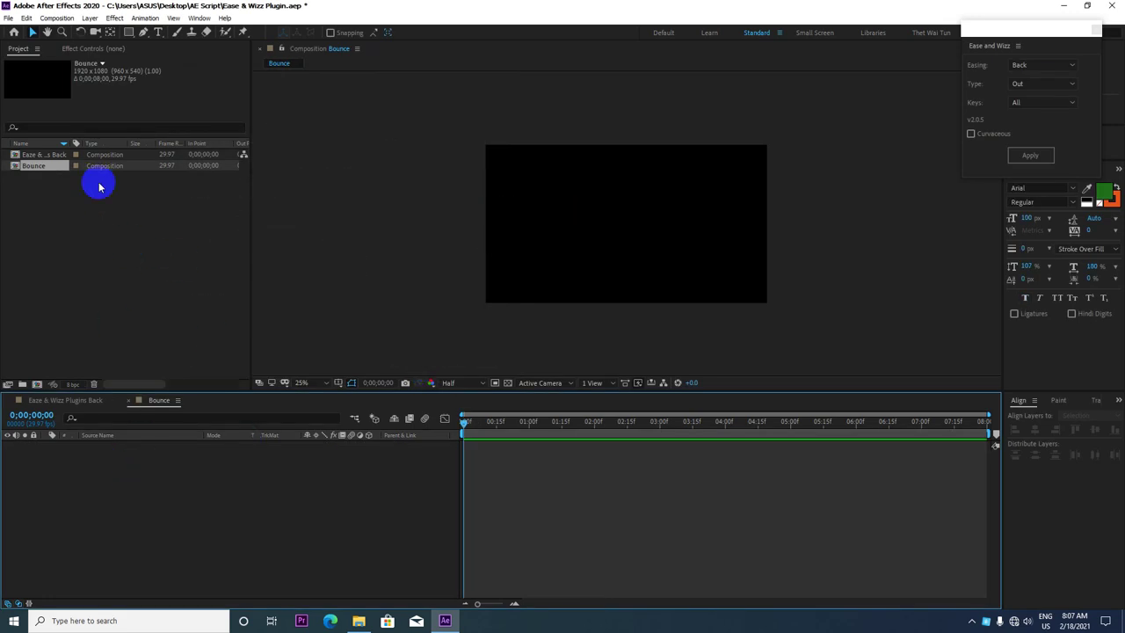
Type 'Adobe After Effects' at 50% view and colour the text white
click(158, 35)
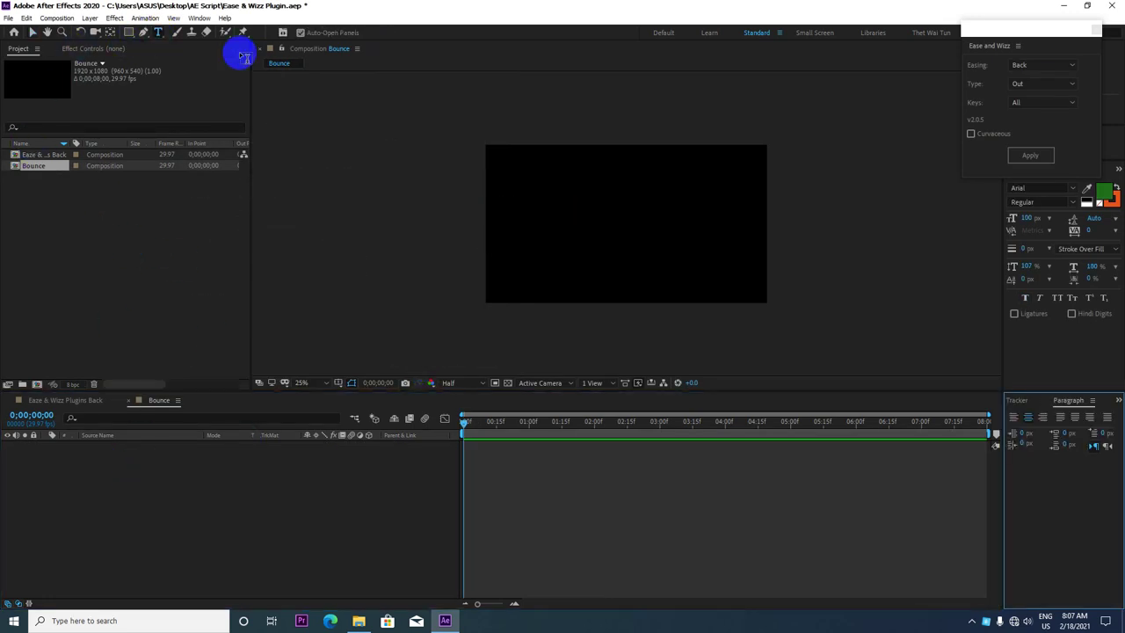
key(period)
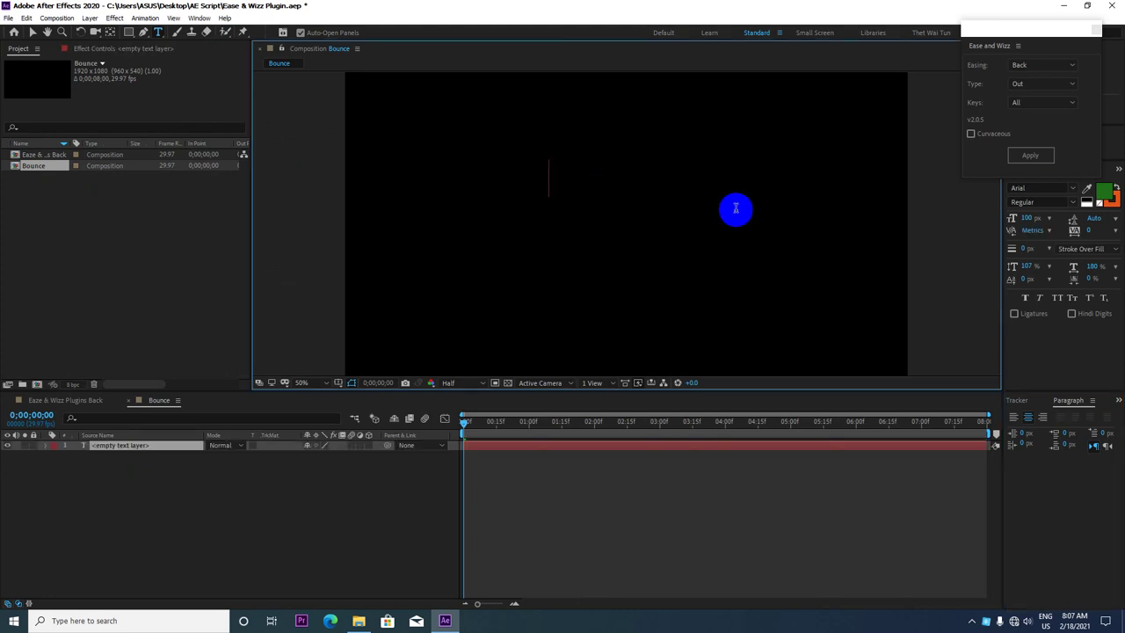
text(Ado)
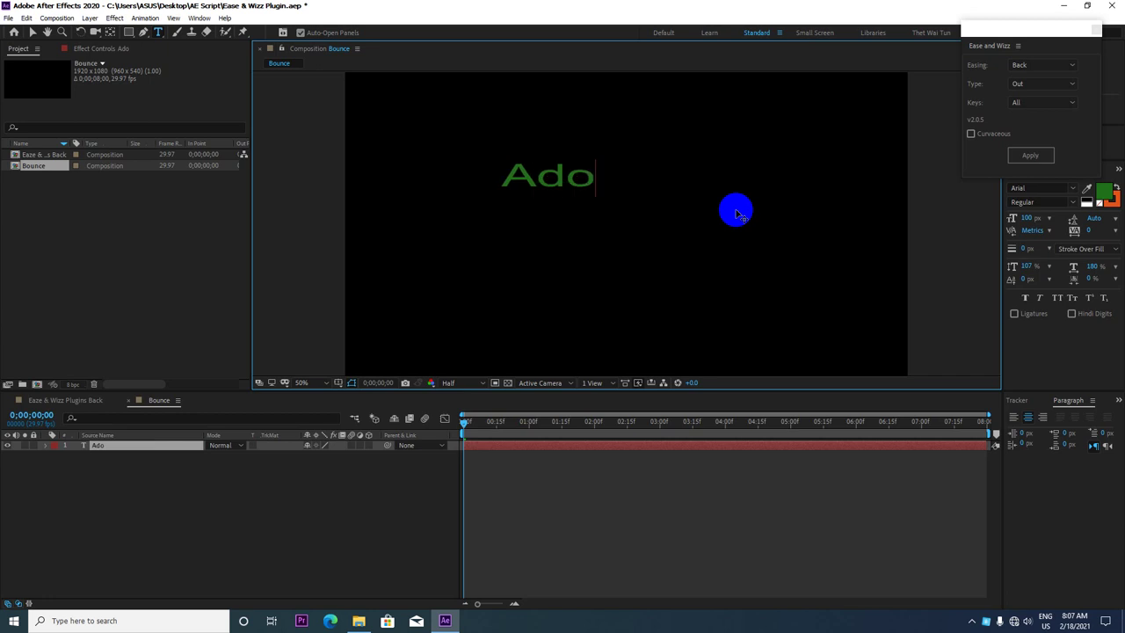
text(be Aft)
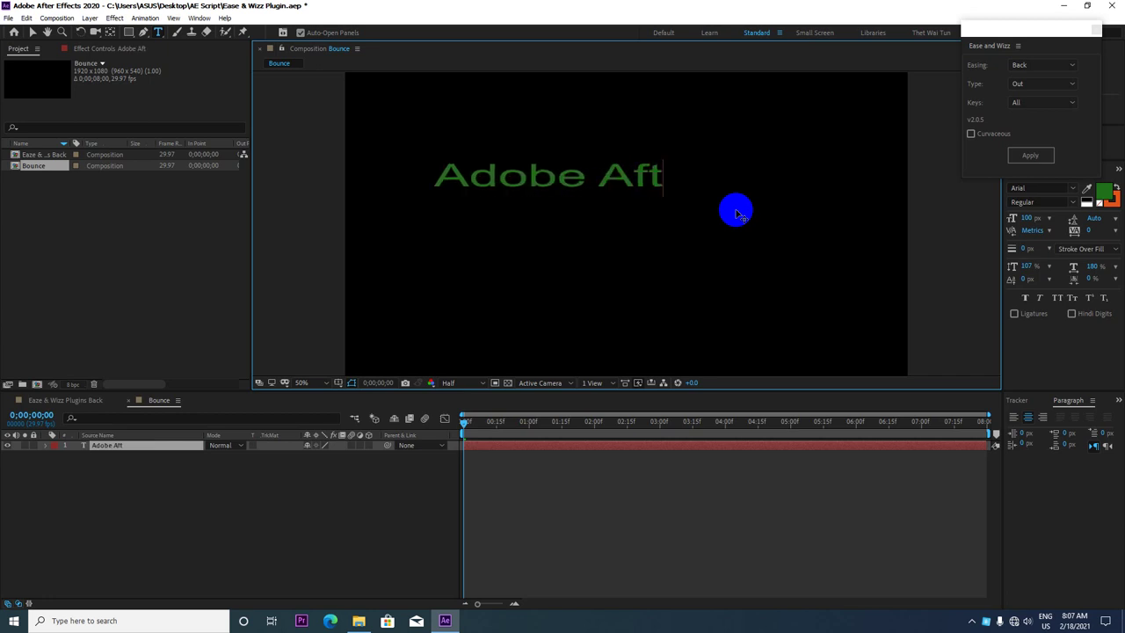
text(er Effe)
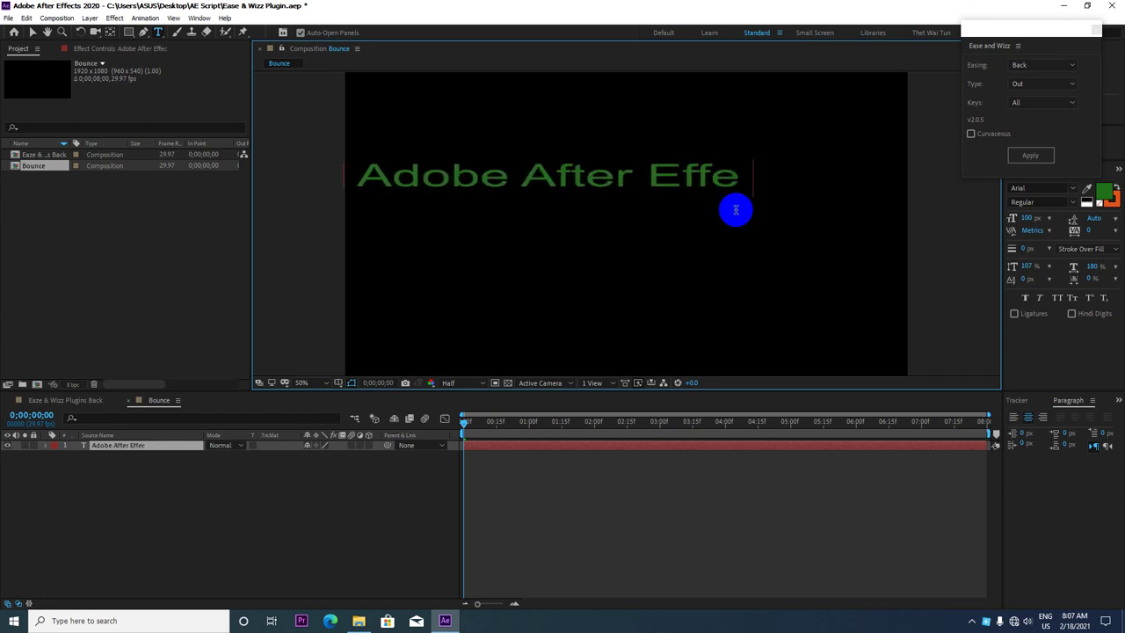
text(cts)
key(ctrl+a)
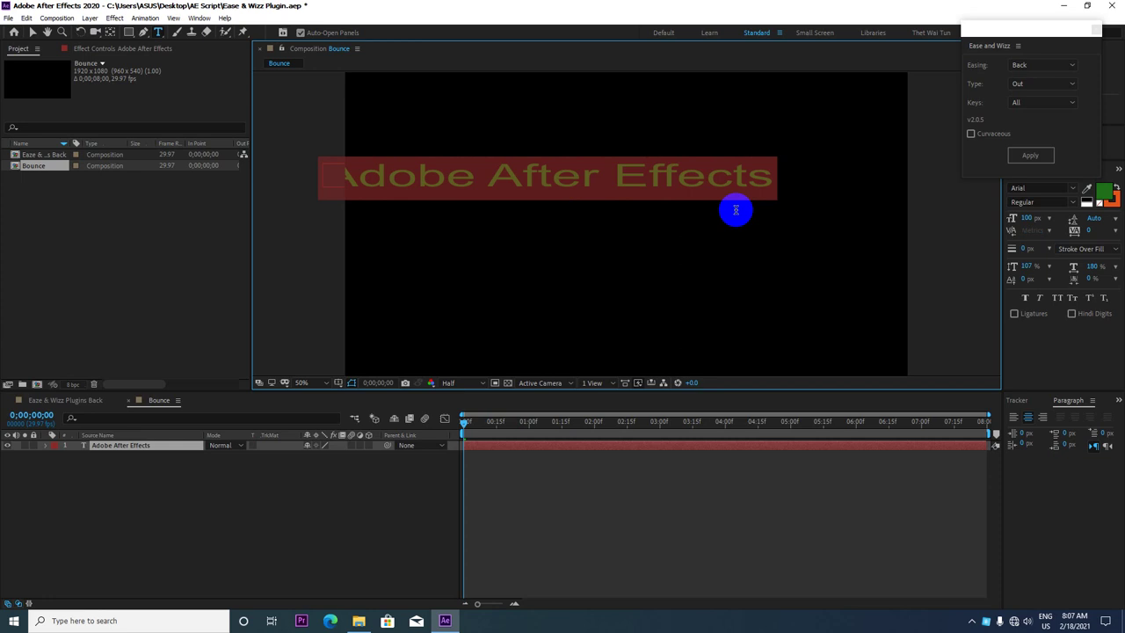
click(1111, 191)
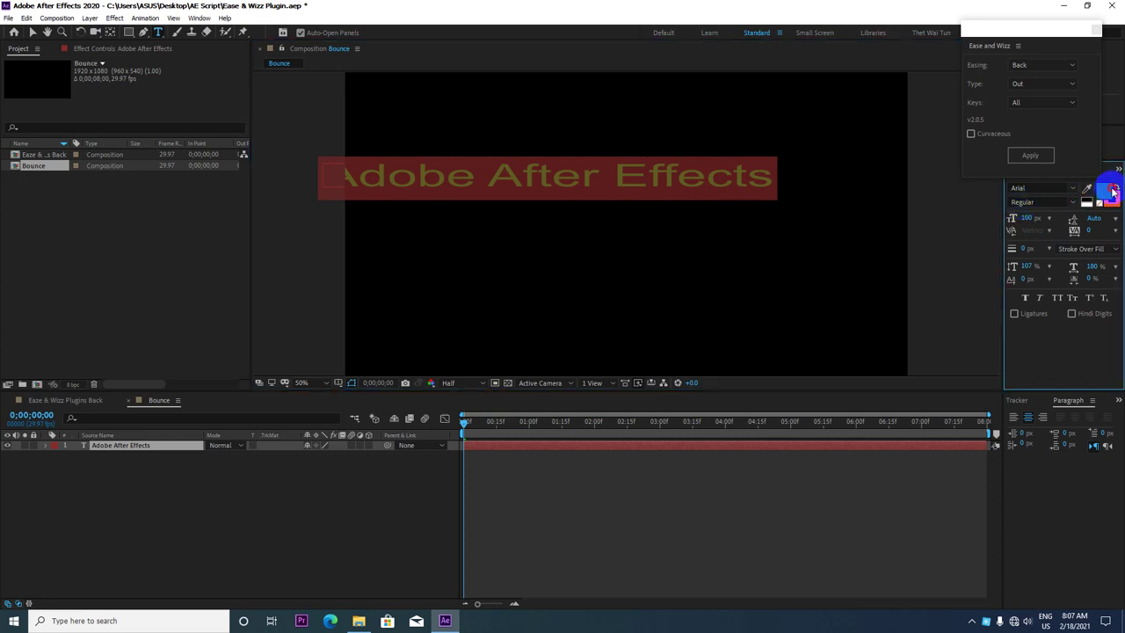
drag(364, 339, 267, 311)
click(540, 311)
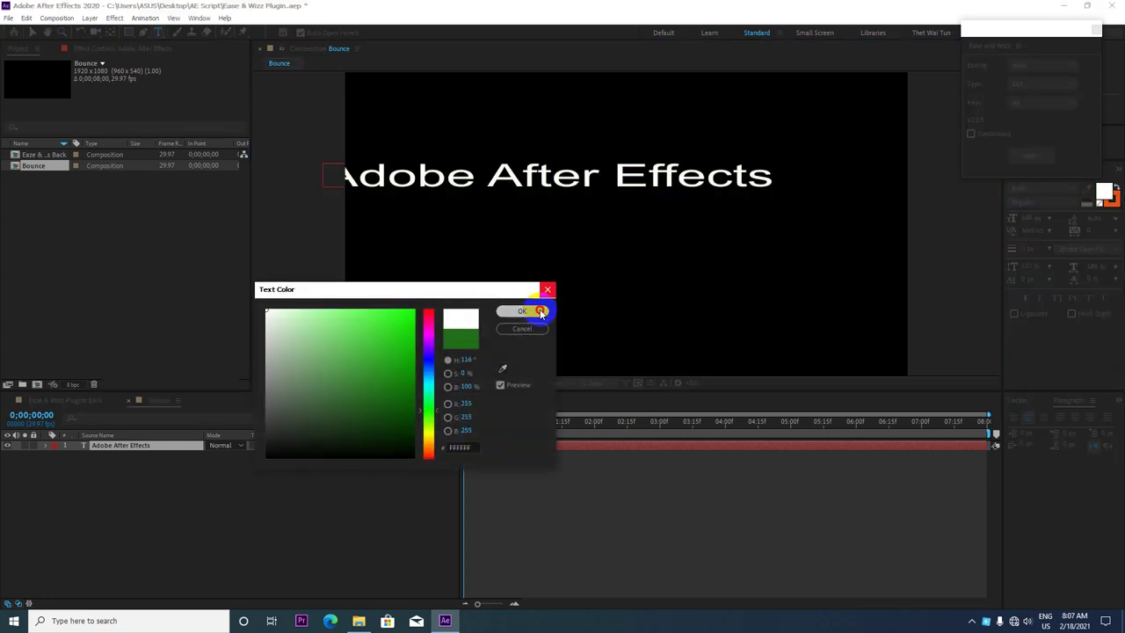
Try 10% vertical and horizontal text scale, then restore both to 100%
text(10)
key(Return)
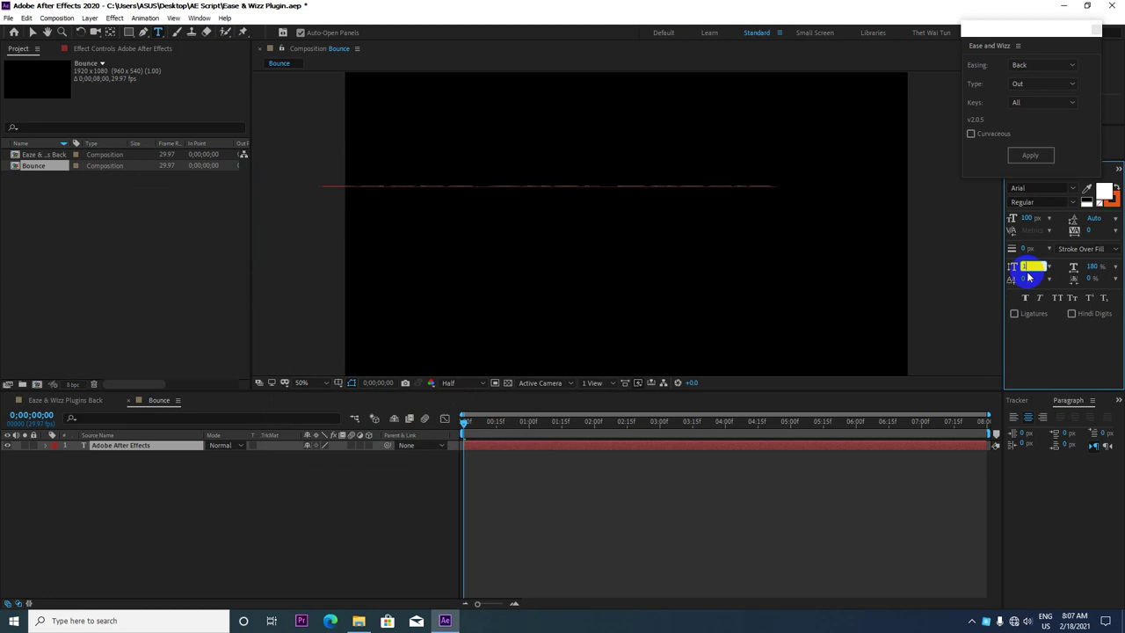
text(100)
key(Return)
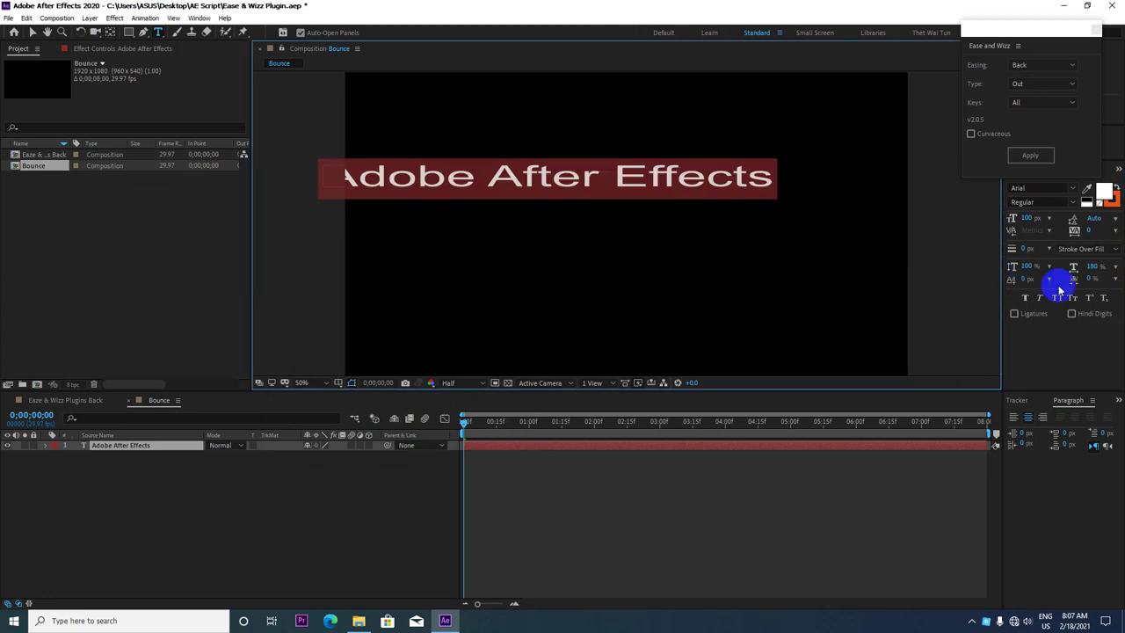
click(1074, 267)
text(10)
key(Return)
text(100)
key(Return)
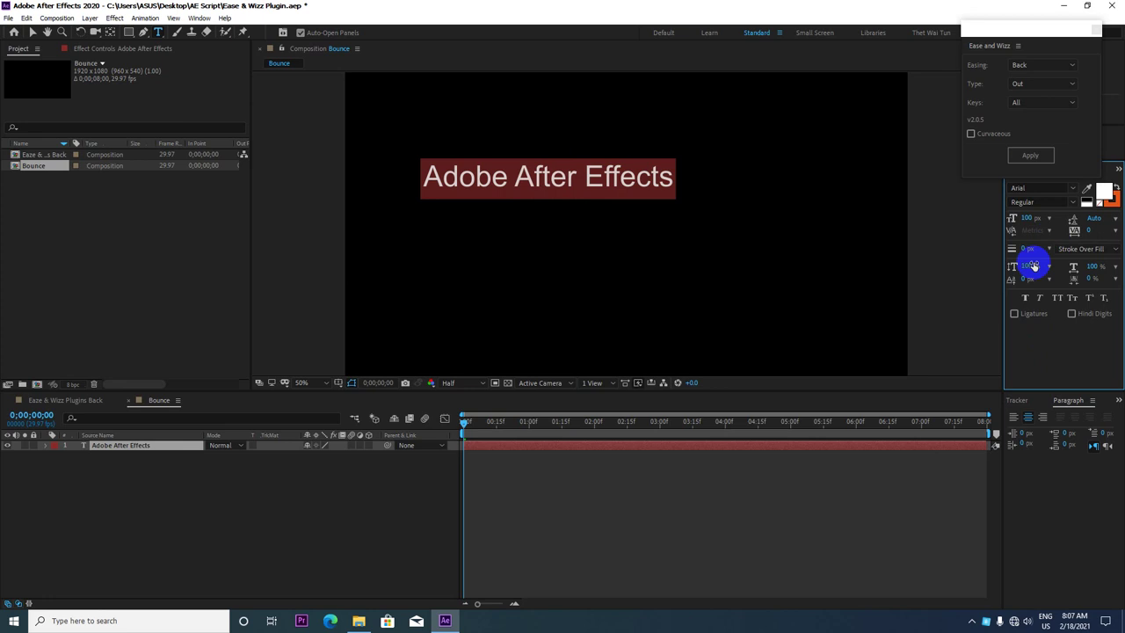
Centre the text horizontally and vertically with the Align panel, then zoom to 25%
click(32, 33)
click(199, 18)
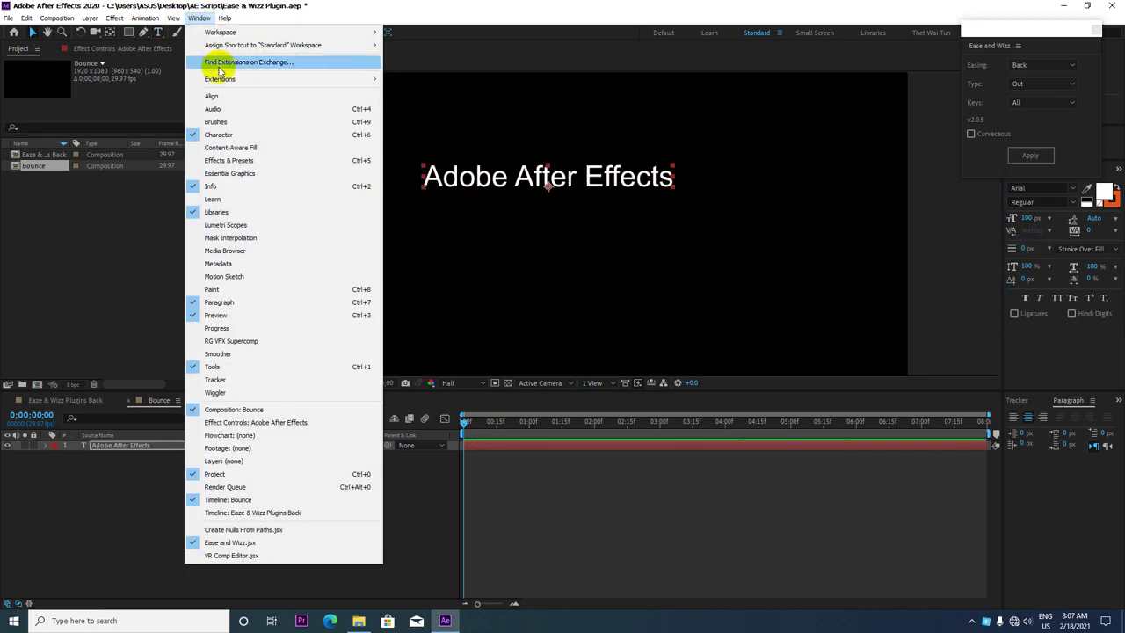
click(212, 95)
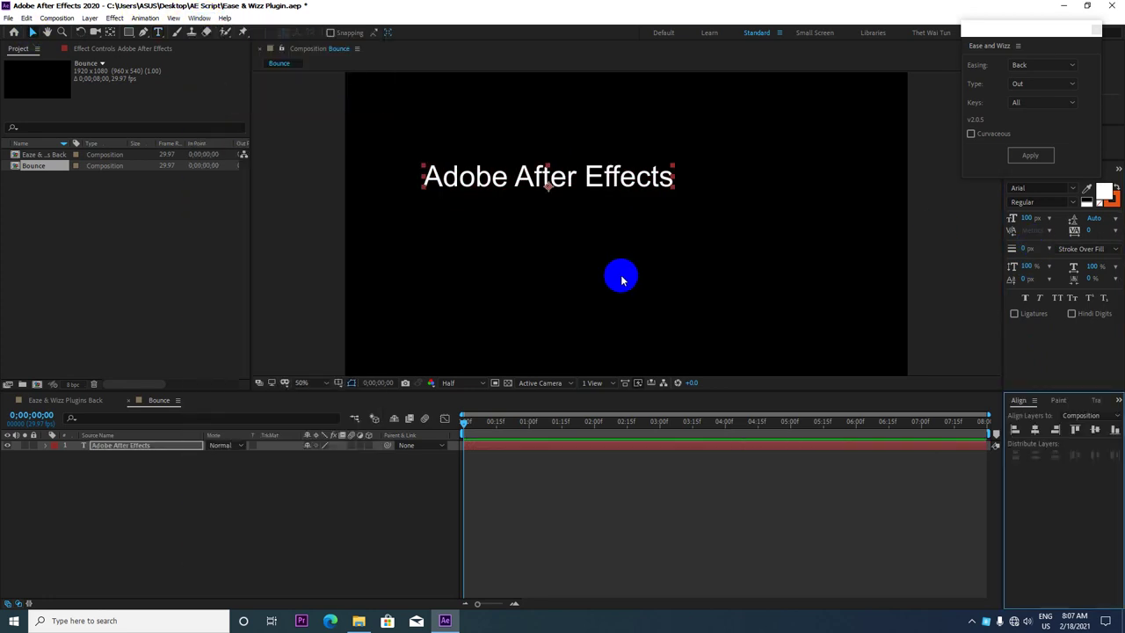
click(1034, 428)
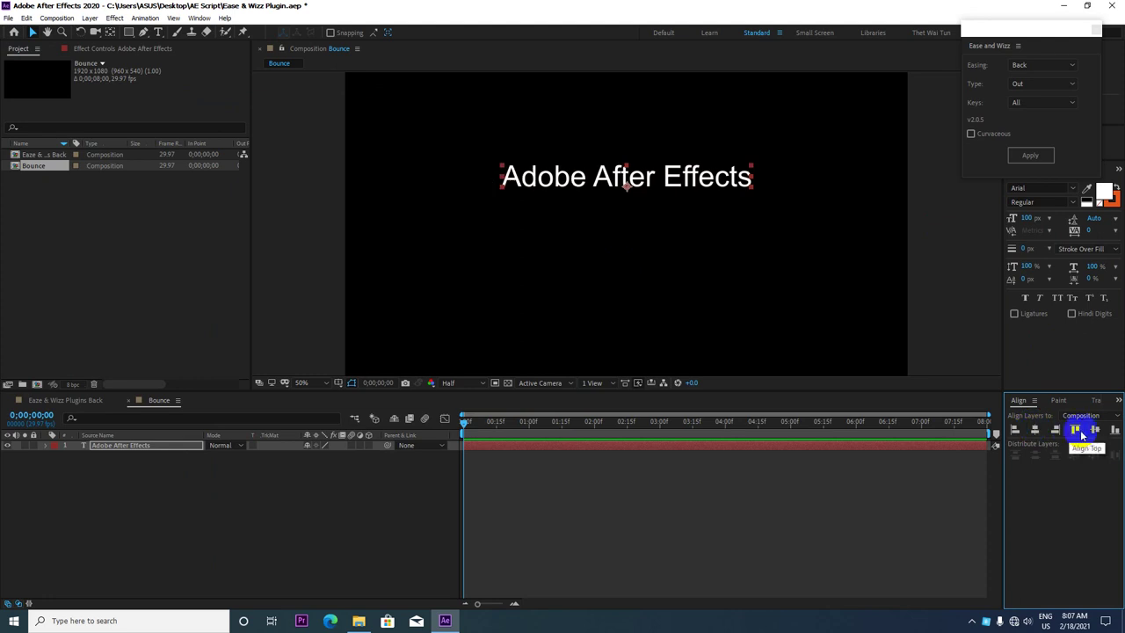
click(1095, 428)
key(comma)
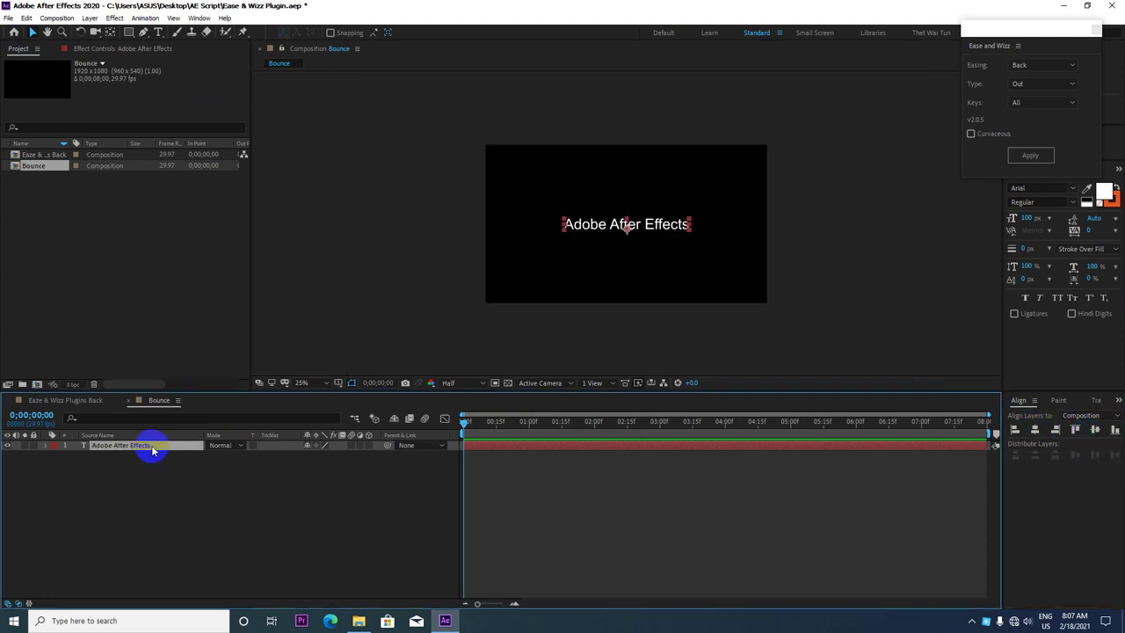
Keyframe Position at 1;15 and start the text above the frame at 0;00
key(p)
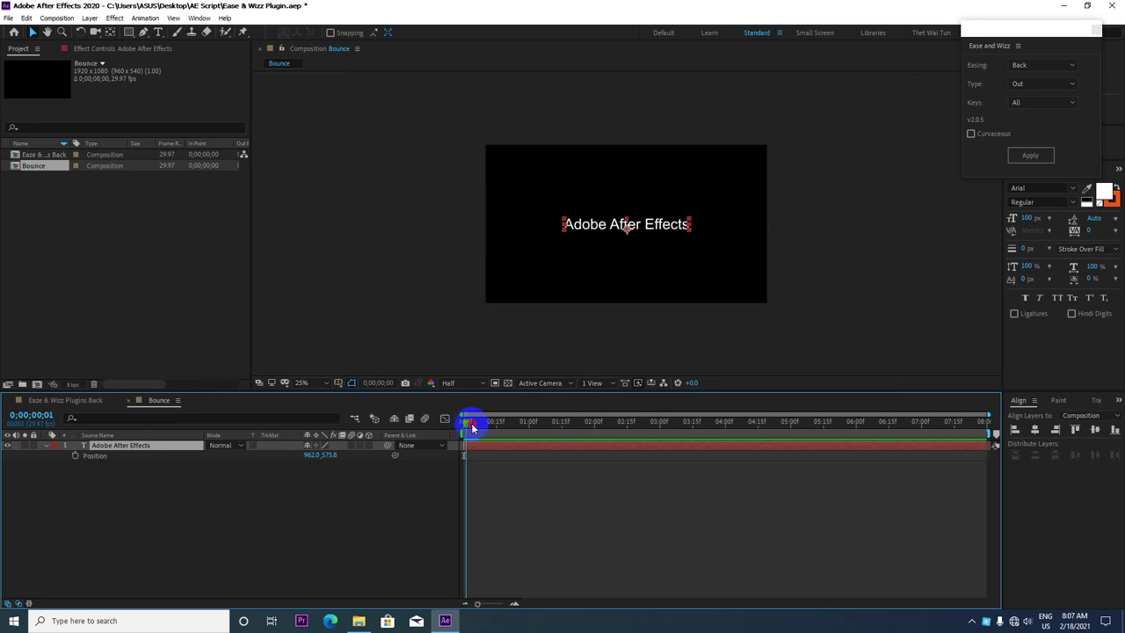
drag(463, 423, 563, 422)
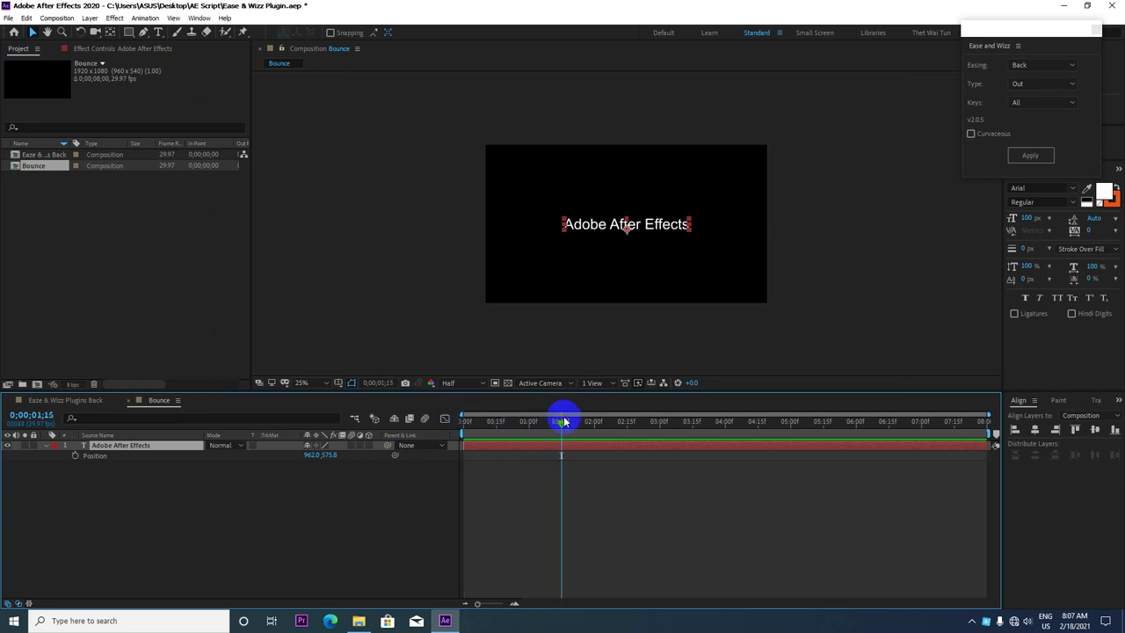
click(75, 456)
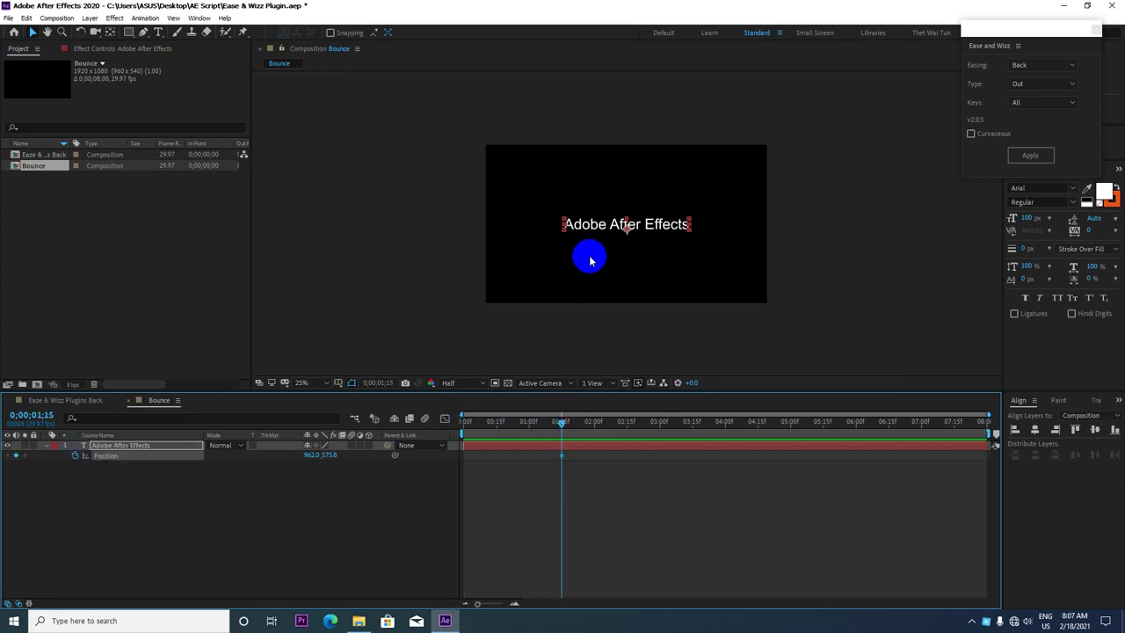
drag(567, 426, 443, 428)
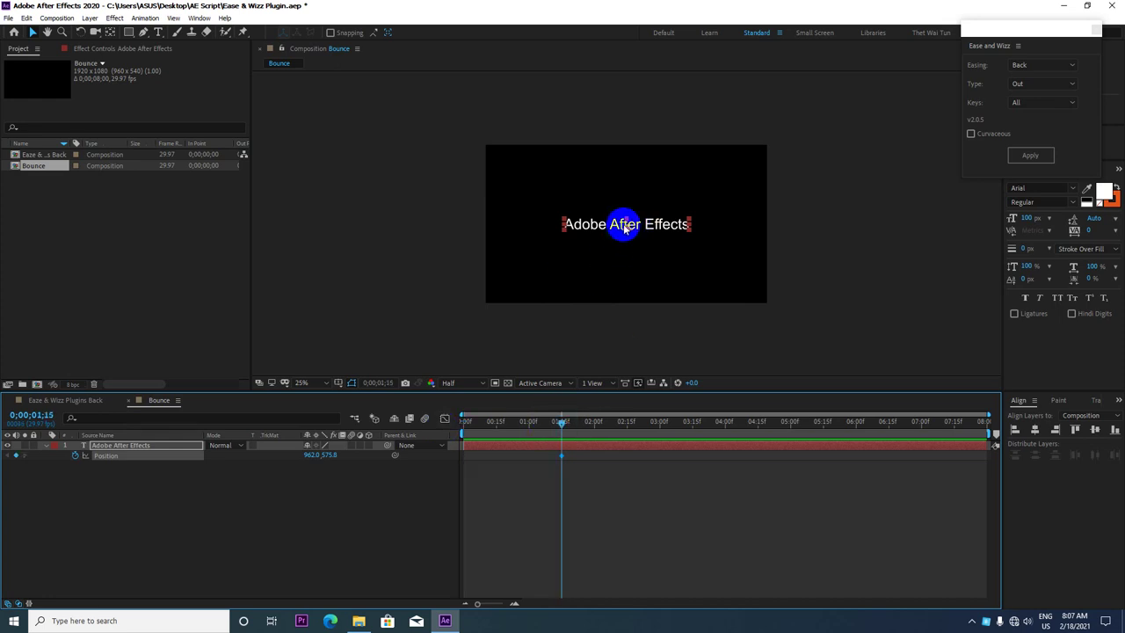
drag(564, 421, 432, 428)
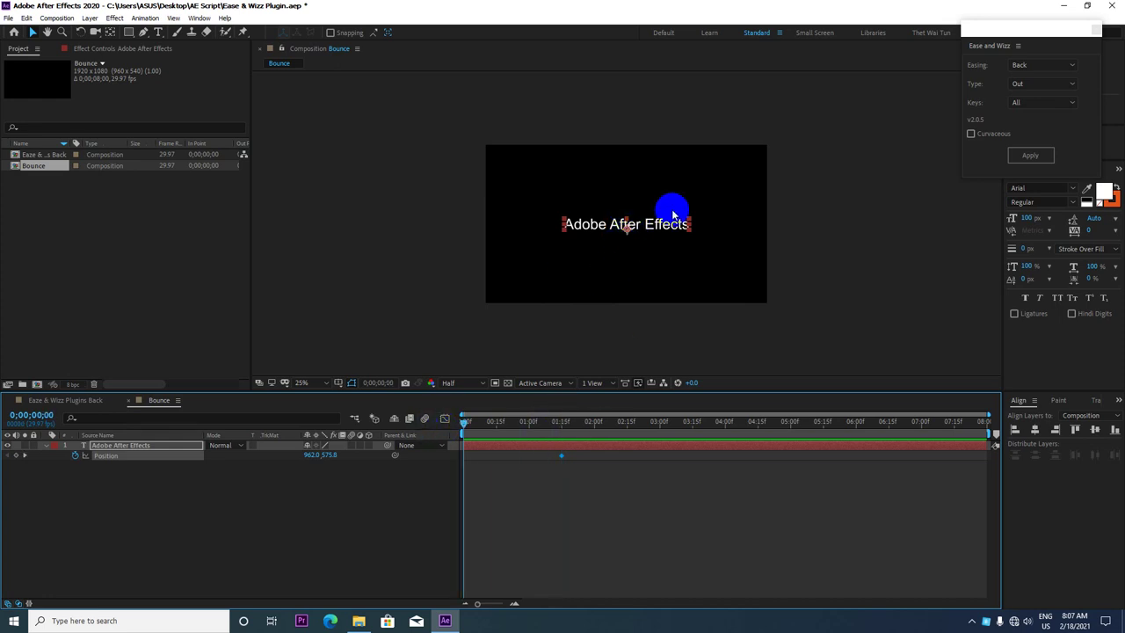
drag(653, 224, 648, 105)
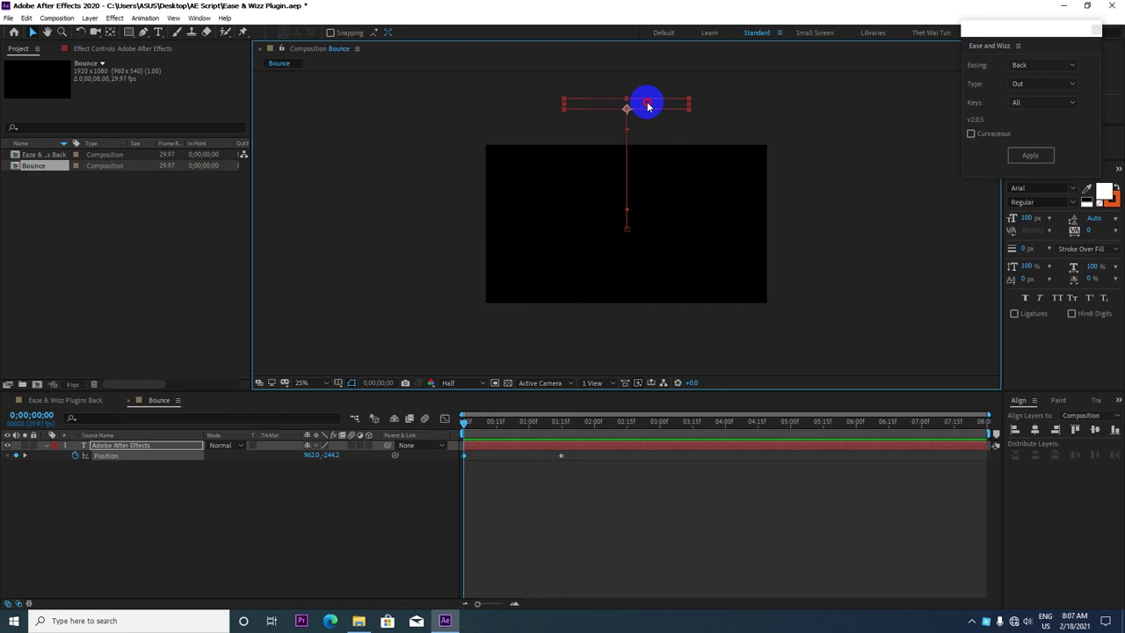
mouse_move(648, 106)
mouse_down()
mouse_move(646, 145)
mouse_move(640, 117)
mouse_up()
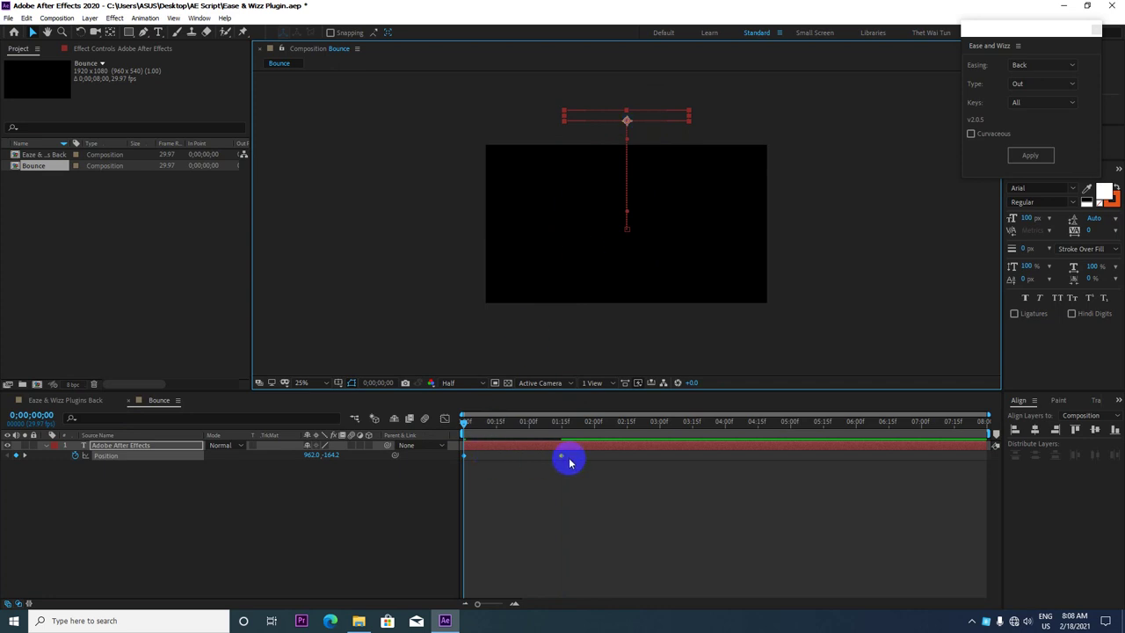
End the work area at 1;25, preview the drop, and select both Position keyframes
drag(572, 454, 457, 459)
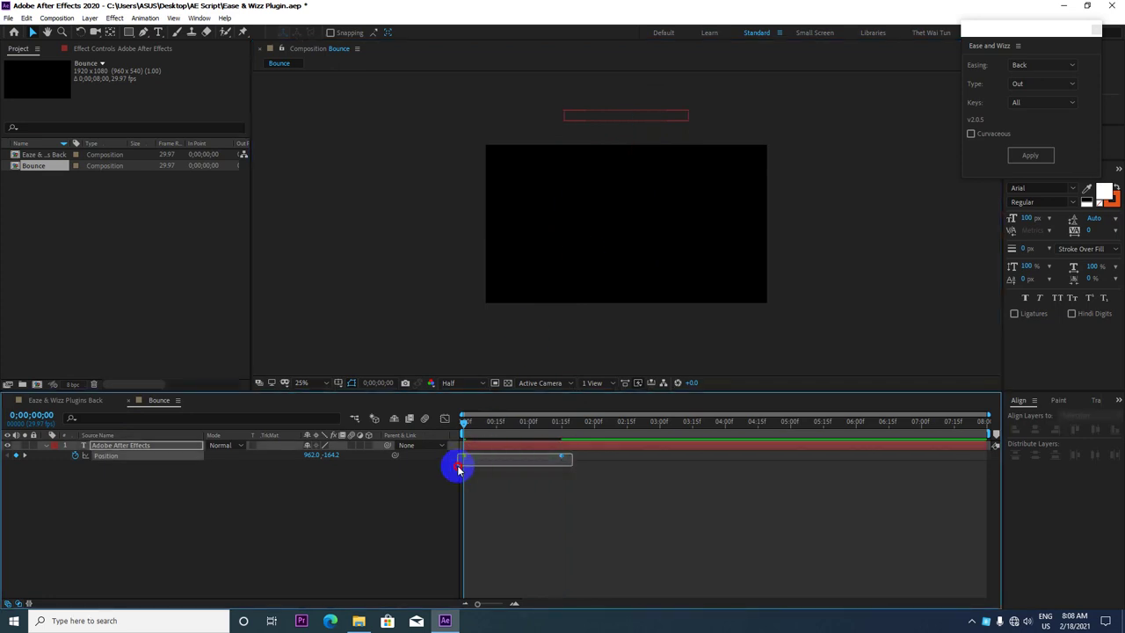
click(585, 425)
key(n)
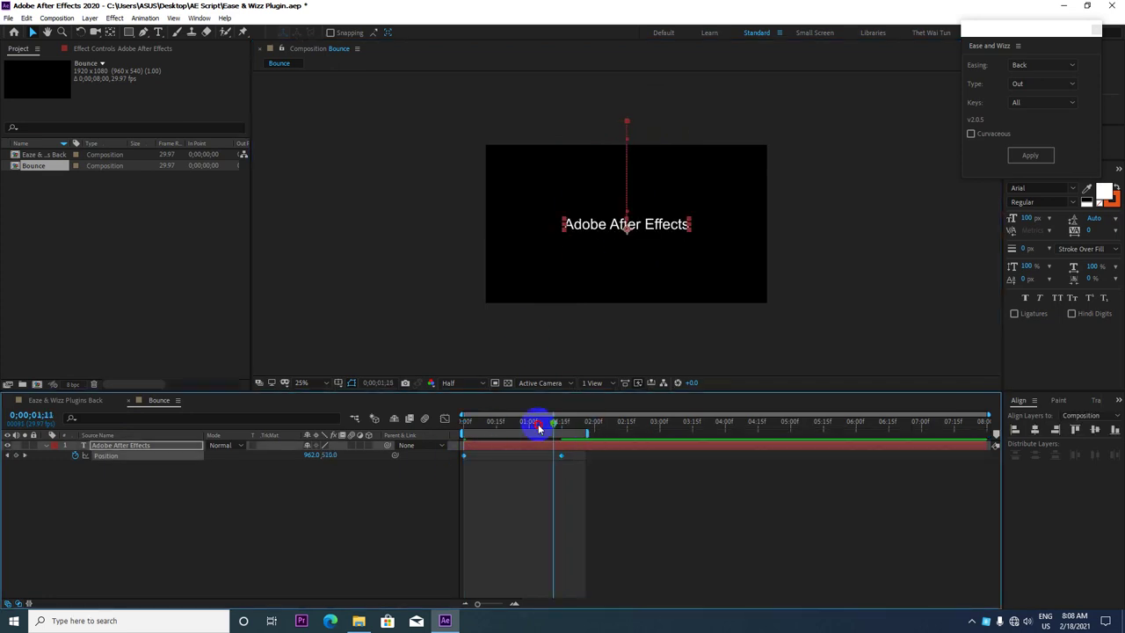
drag(585, 428, 437, 440)
click(592, 274)
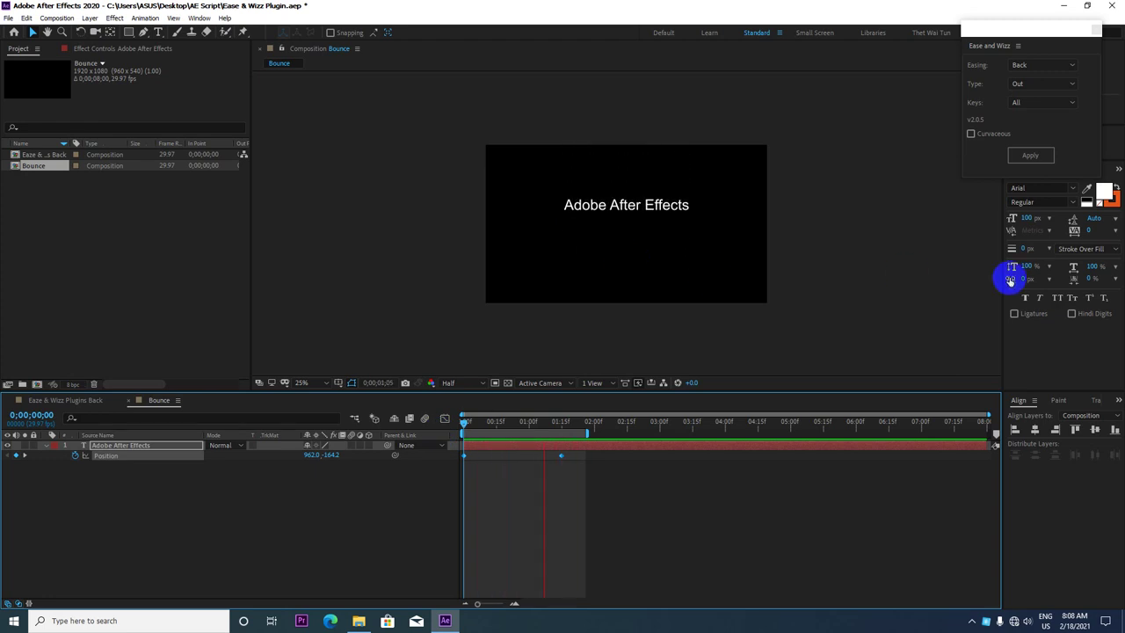
key(space)
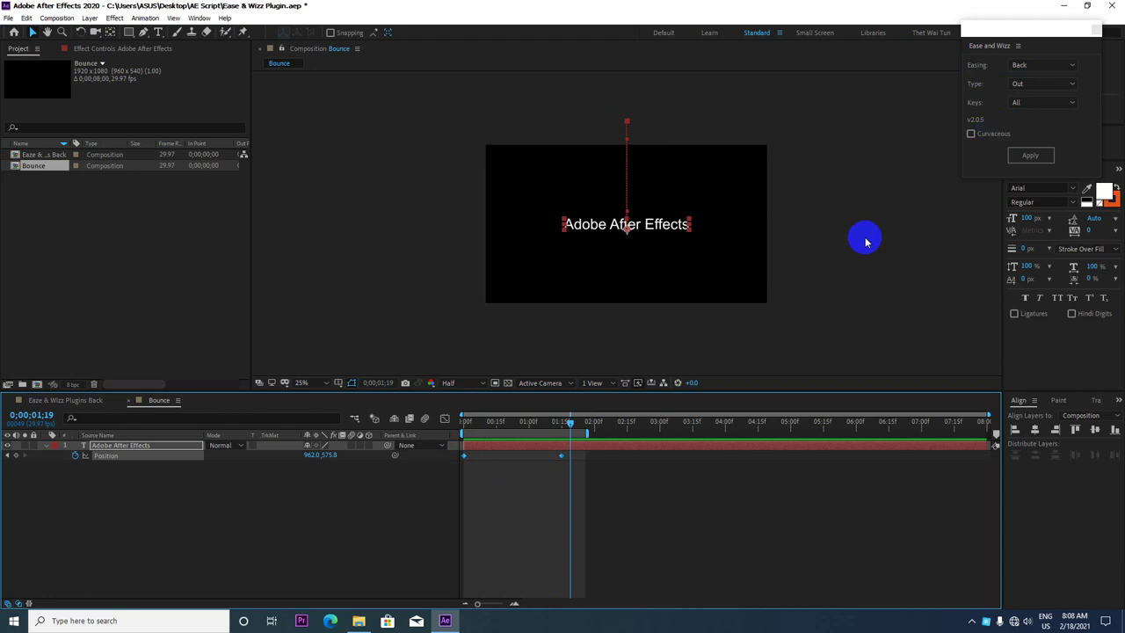
drag(569, 425, 496, 424)
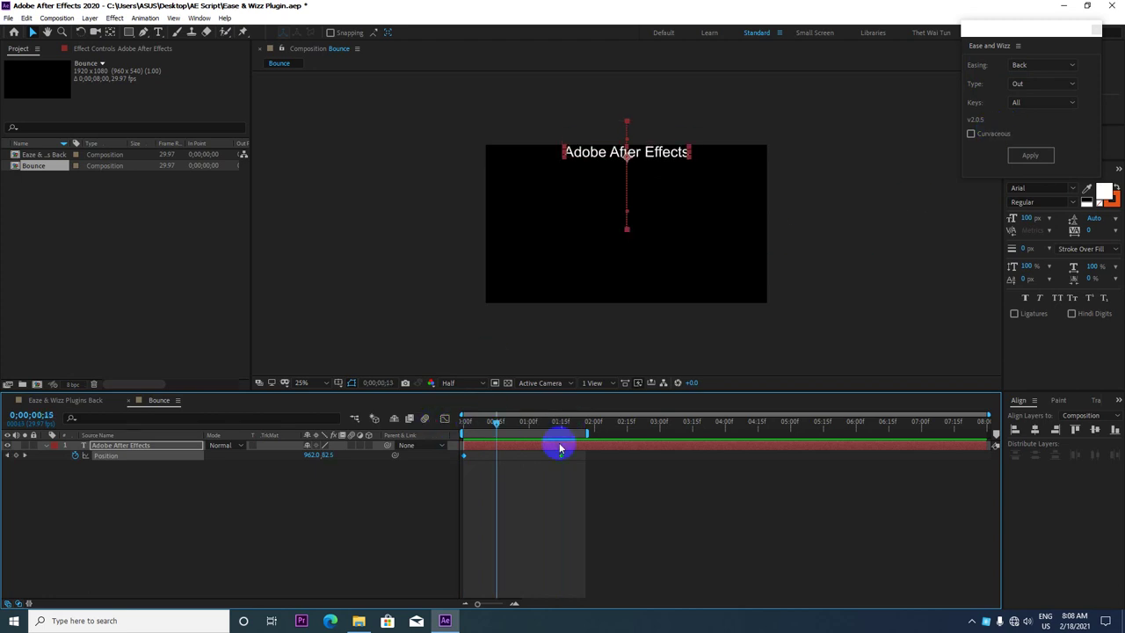
drag(572, 452, 445, 469)
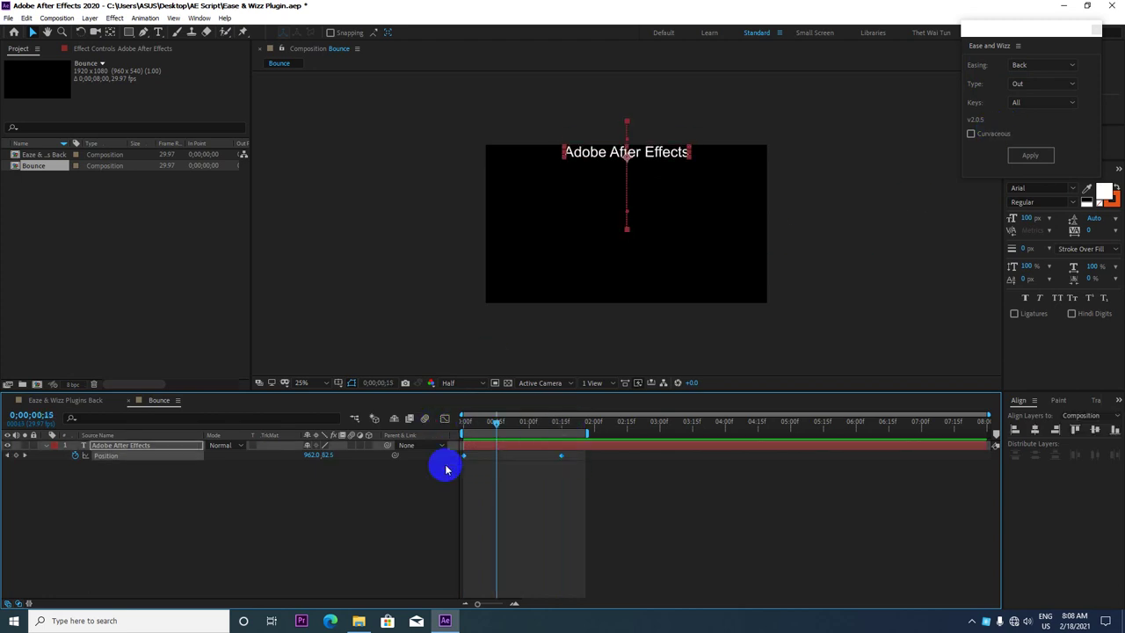
Apply Ease and Wizz Bounce easing with In + Out type, then rewind to the start
click(1041, 67)
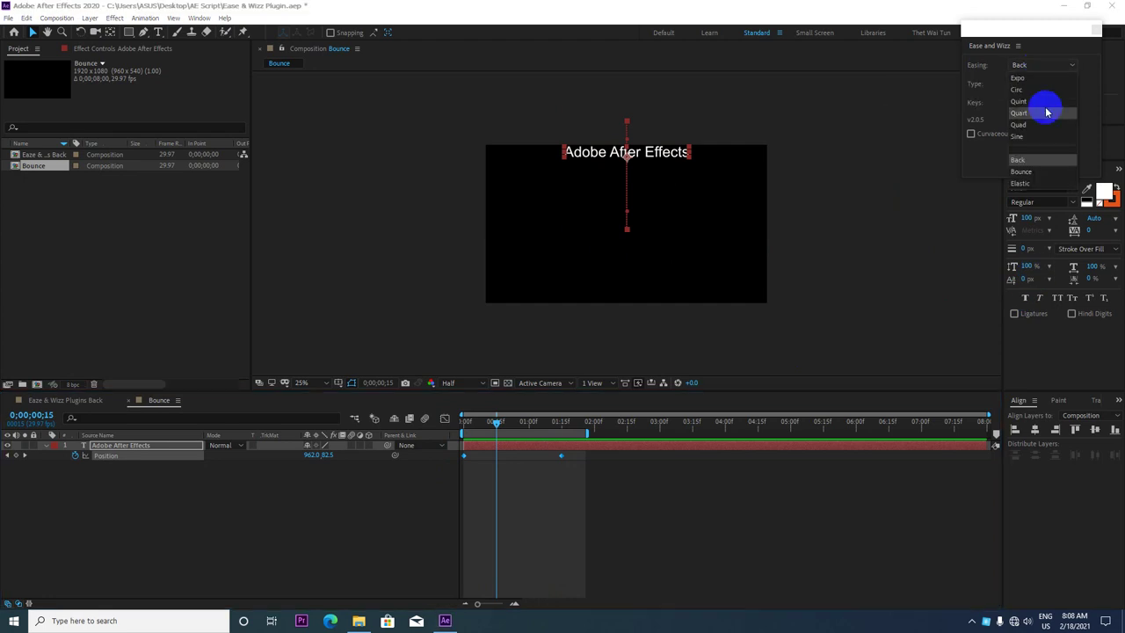
click(1049, 171)
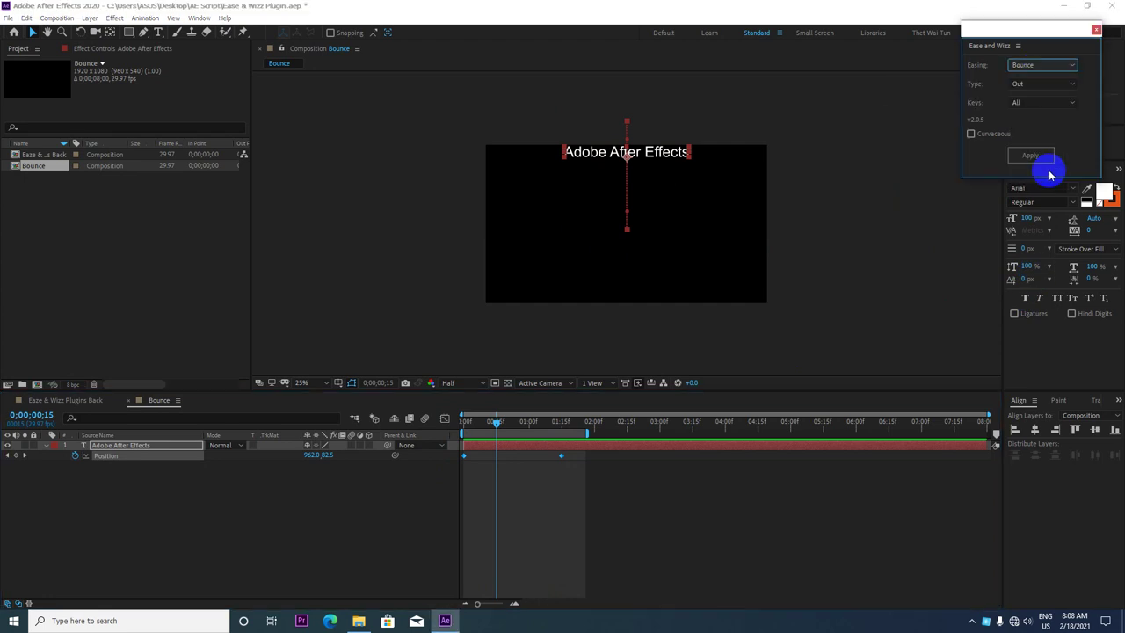
click(1042, 86)
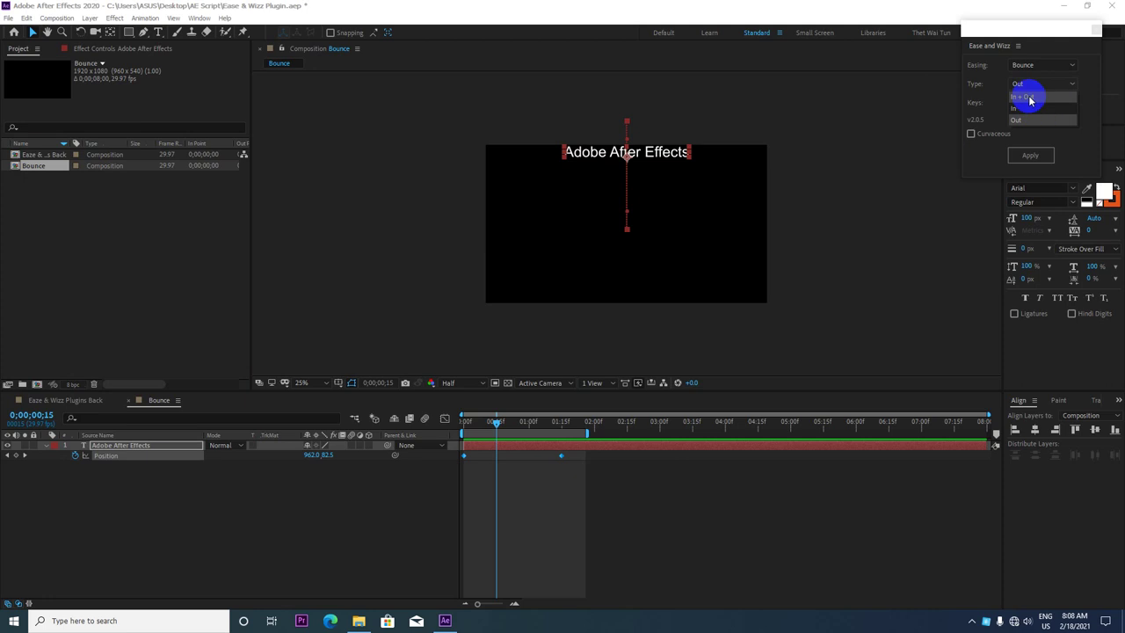
click(974, 90)
click(1032, 84)
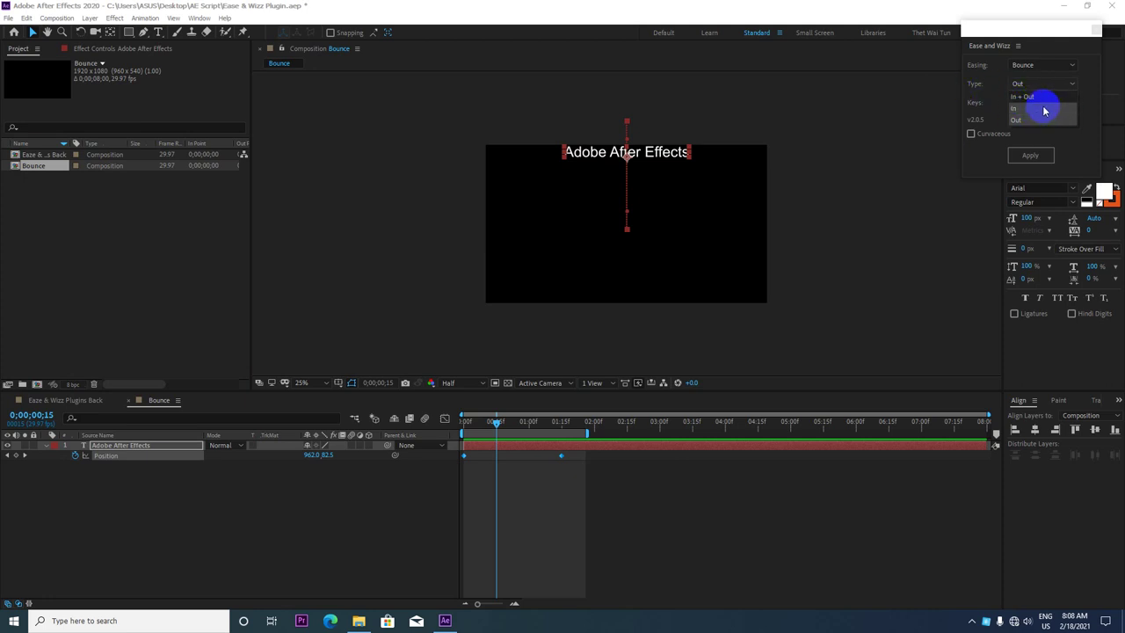
click(1031, 97)
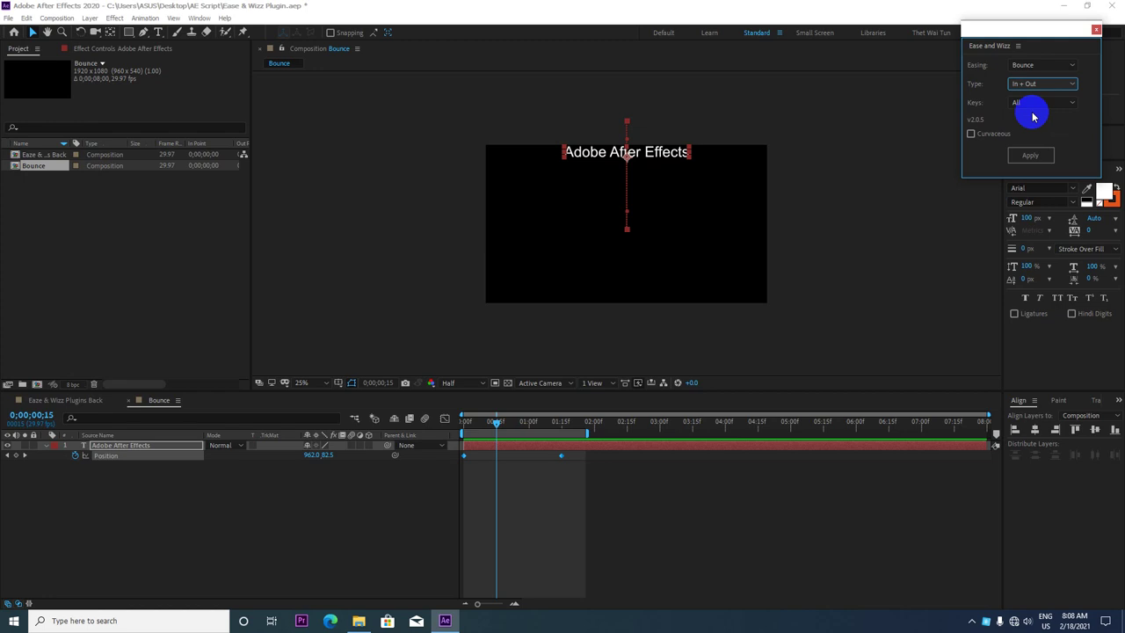
click(1018, 156)
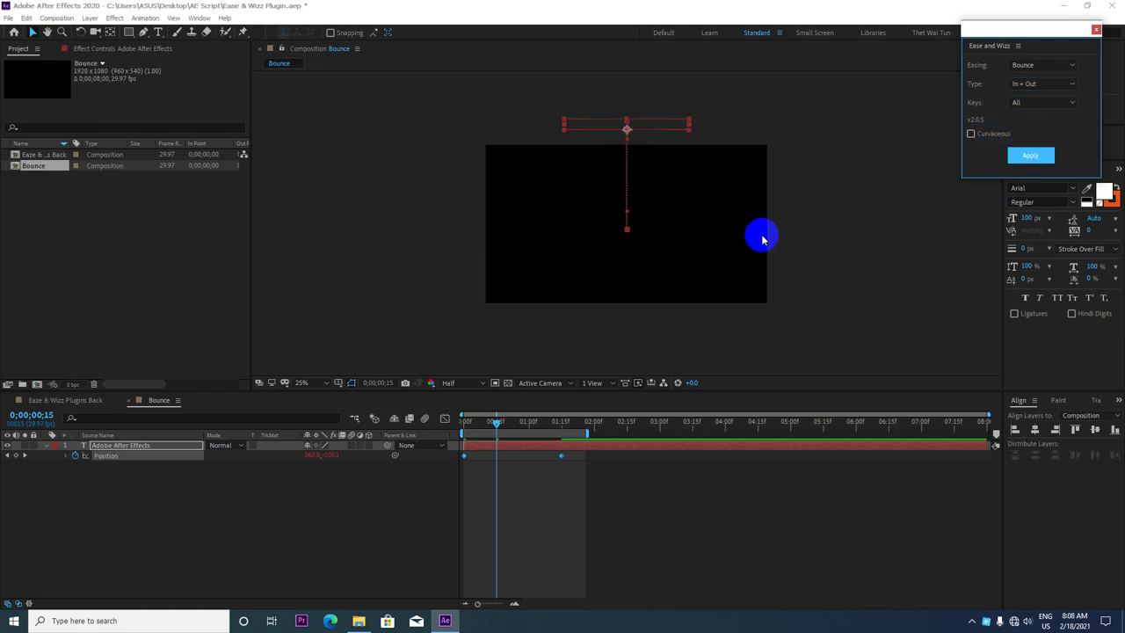
drag(496, 422, 465, 426)
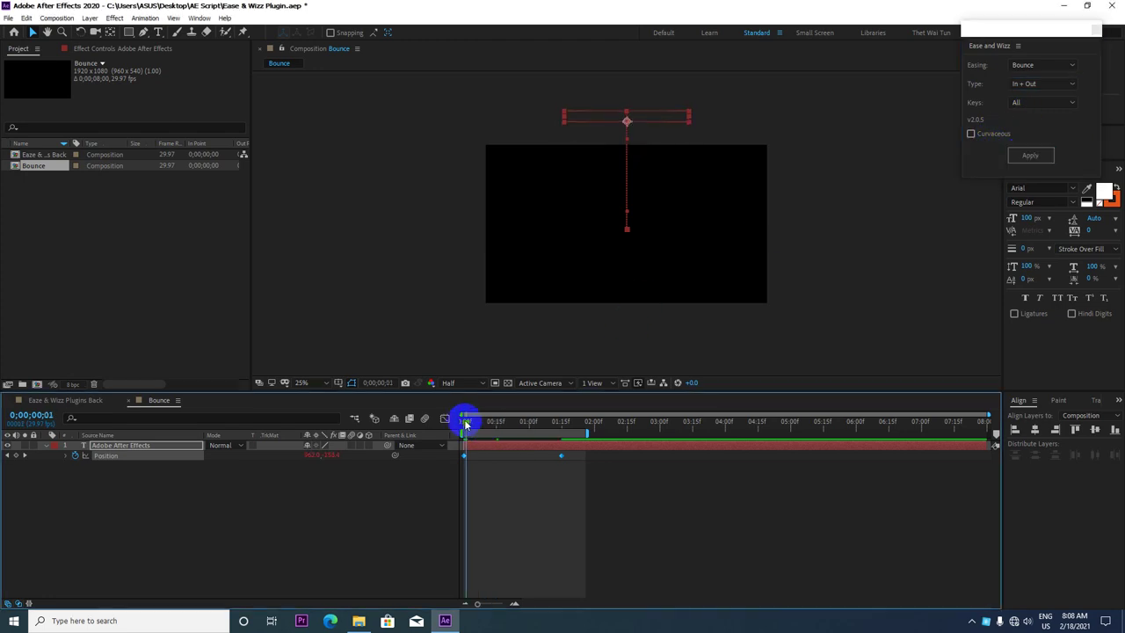
Preview and scrub the bouncing text, then switch to the Eaze & Wizz Plugins Back comp
key(space)
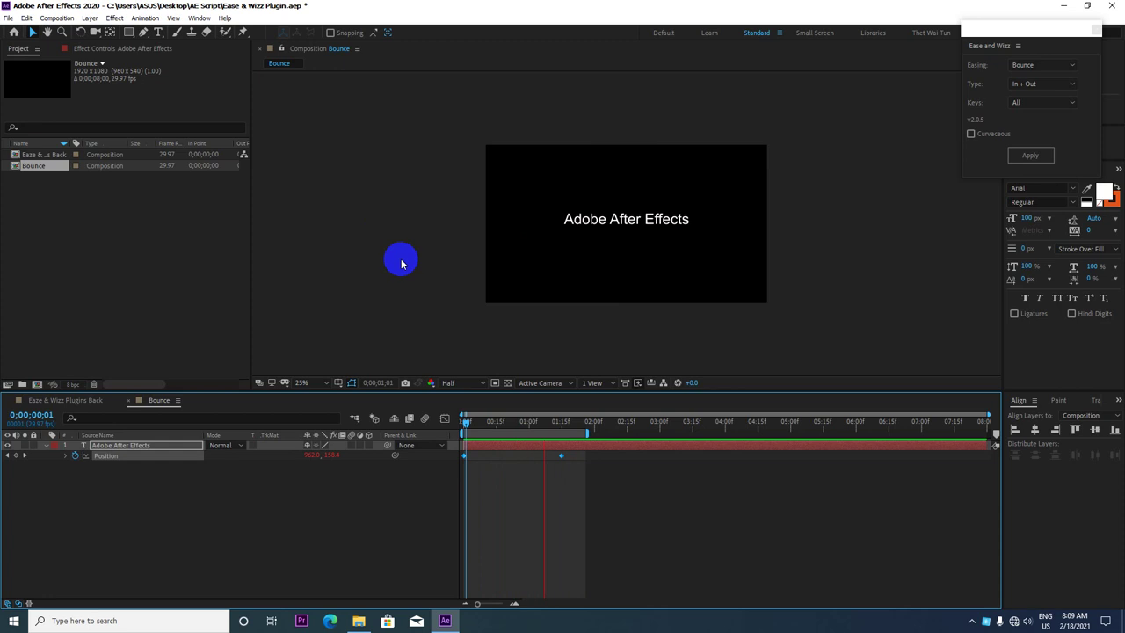
drag(477, 422, 555, 422)
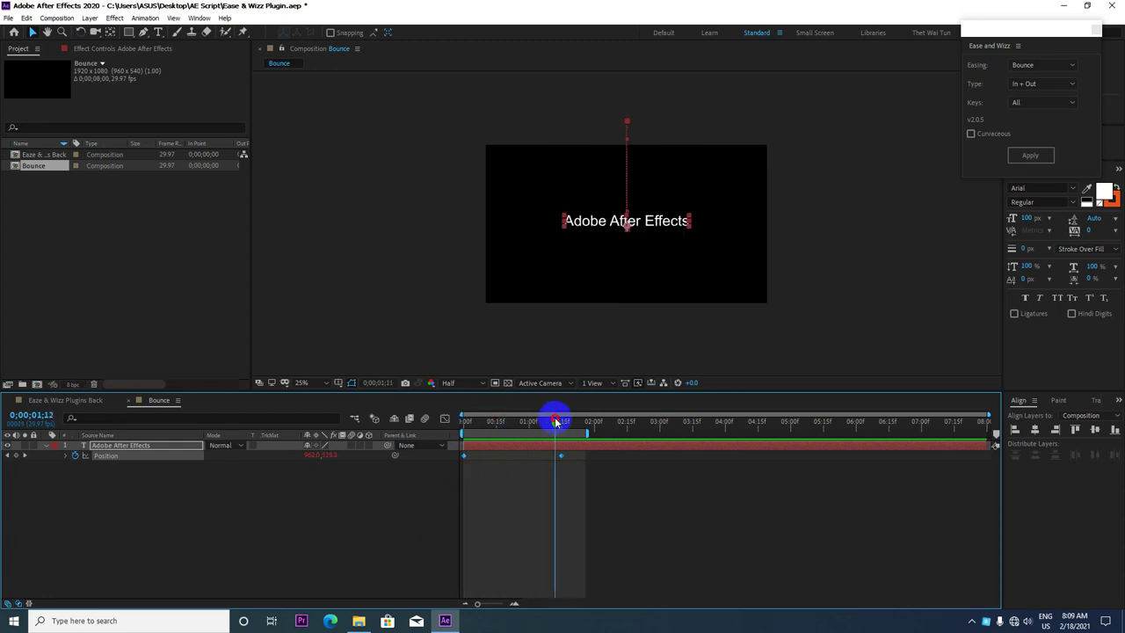
drag(555, 422, 541, 421)
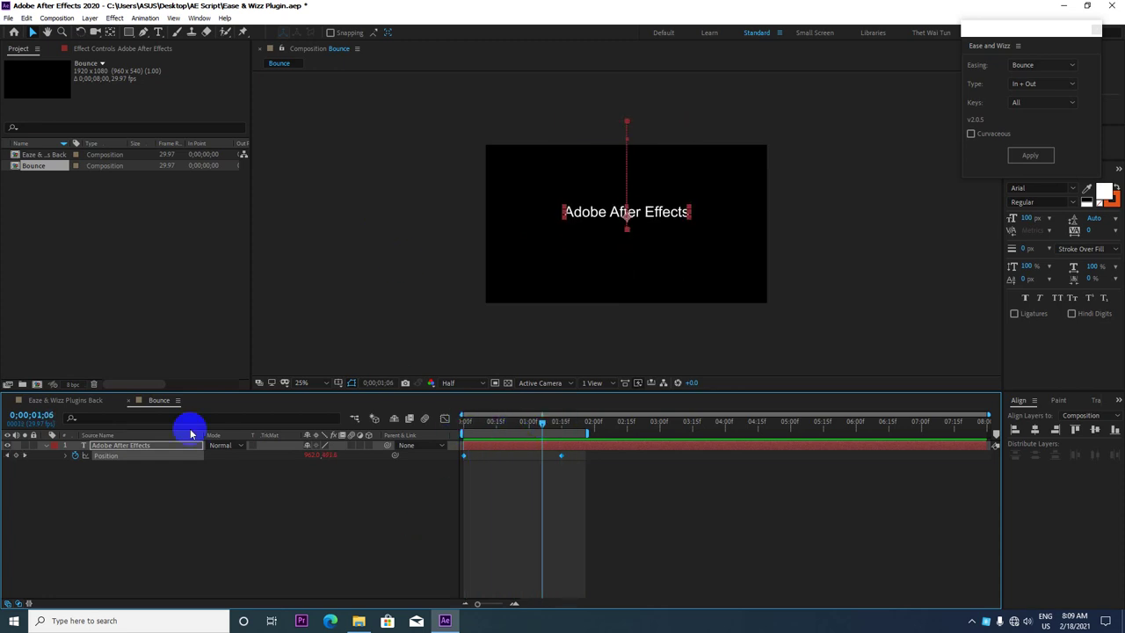
click(46, 400)
click(474, 423)
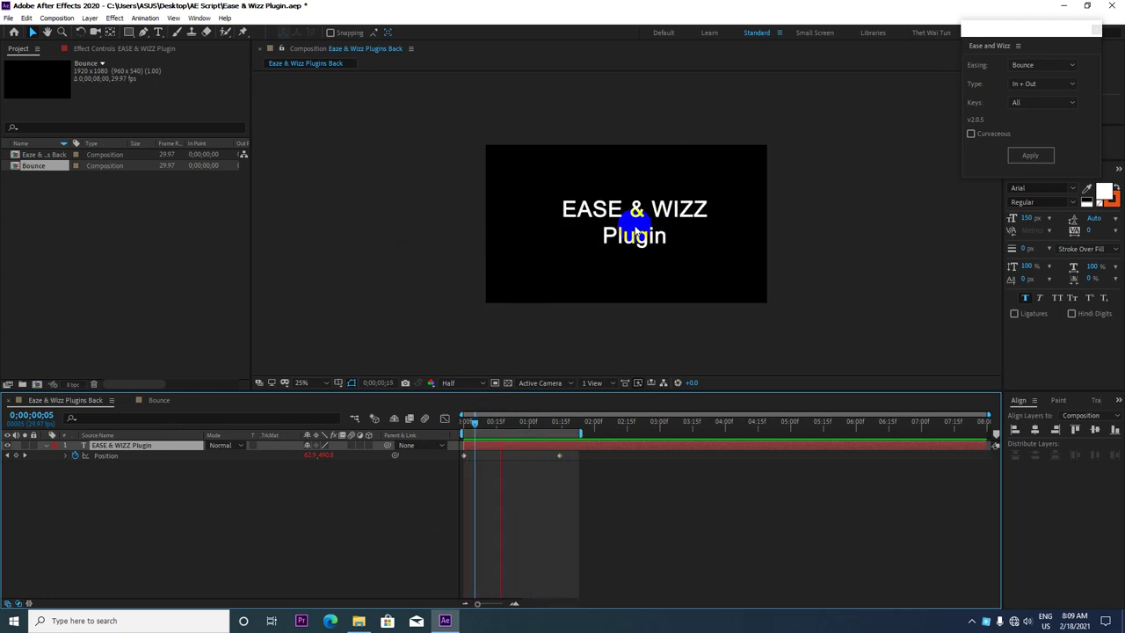
key(space)
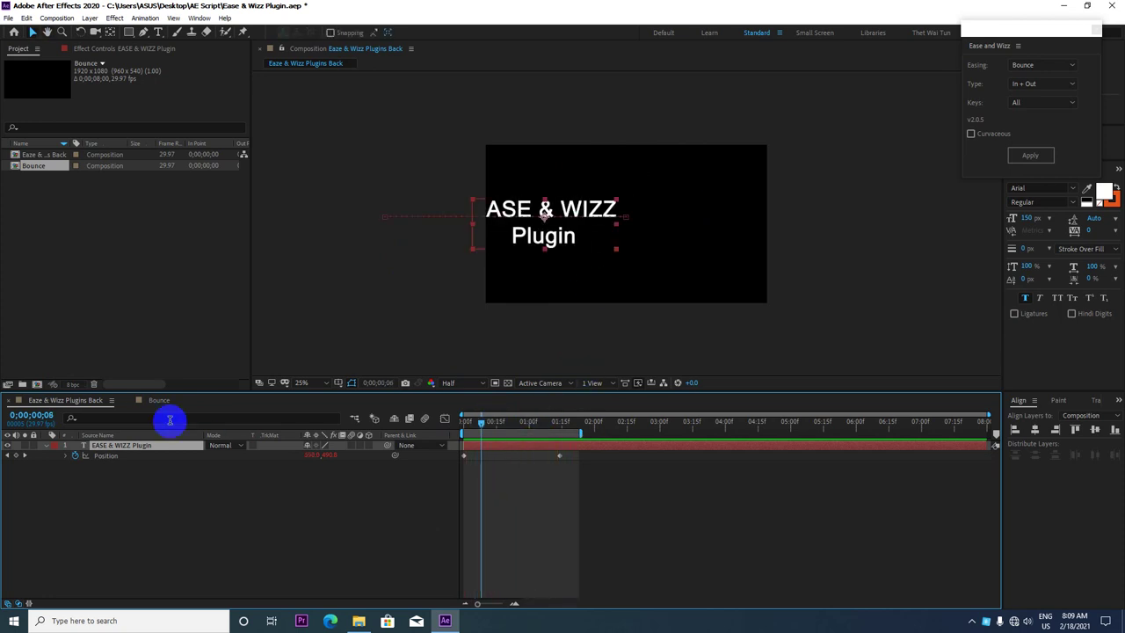
Replay the Bounce comp's dropping text from frame 0
click(159, 400)
drag(540, 421, 454, 433)
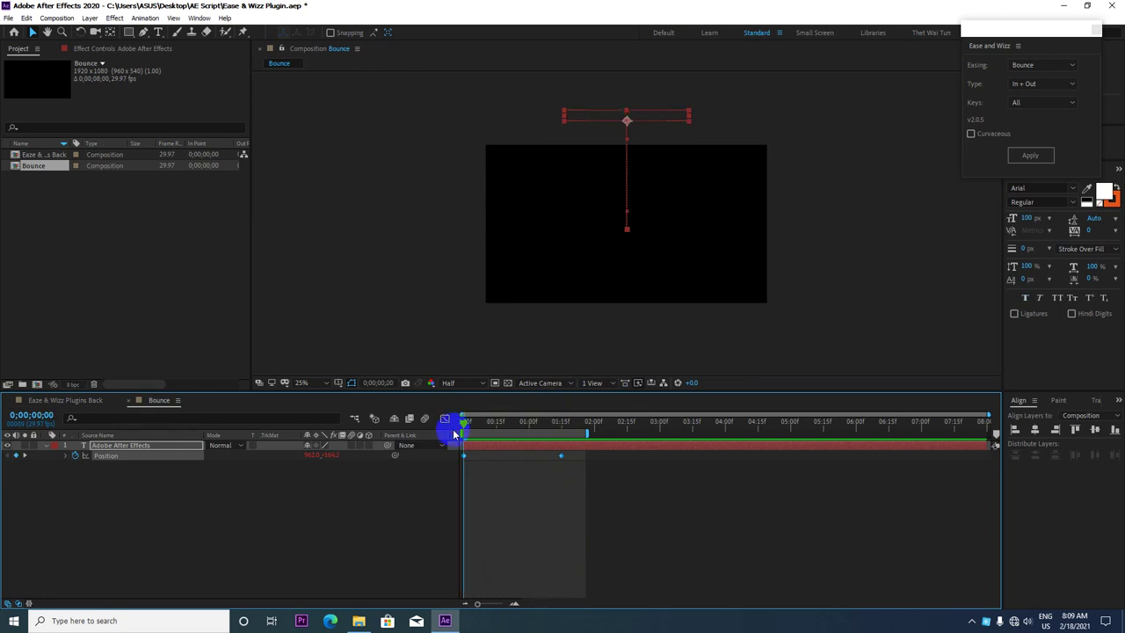
key(space)
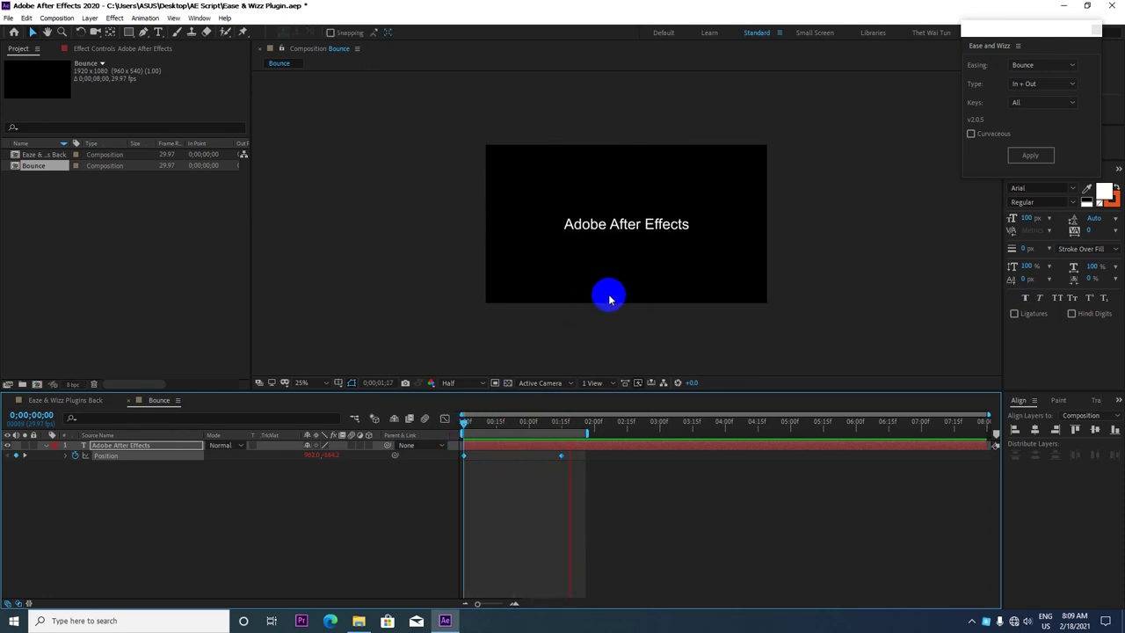
key(space)
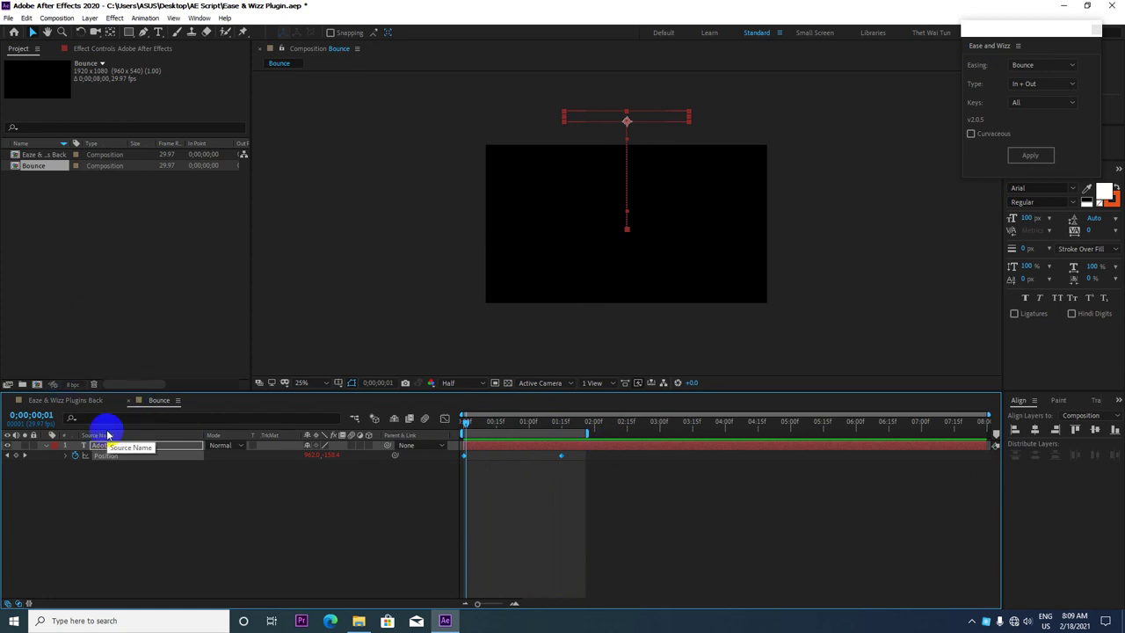
Create a new 1920×1080 composition named 'Elastic'
right_click(130, 220)
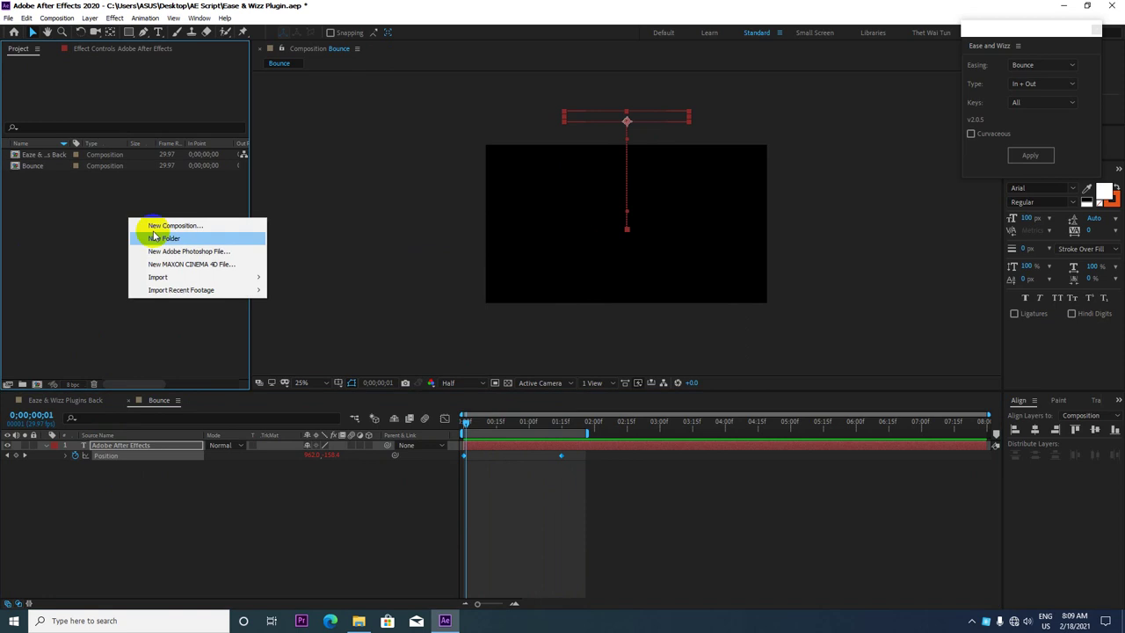
click(200, 227)
text(Elastic)
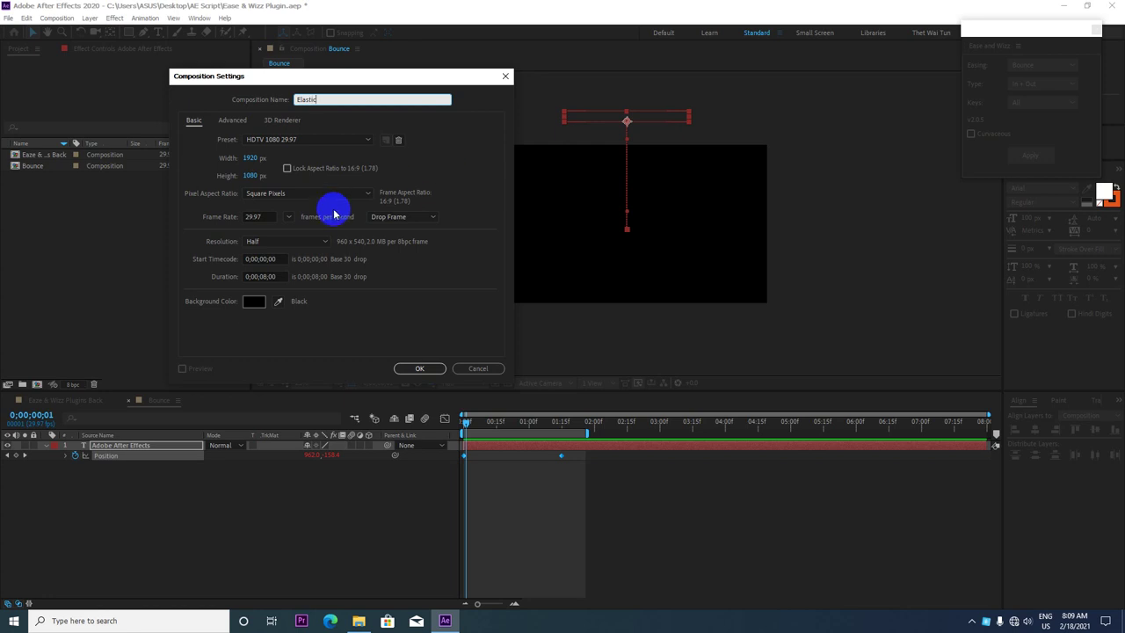
click(413, 368)
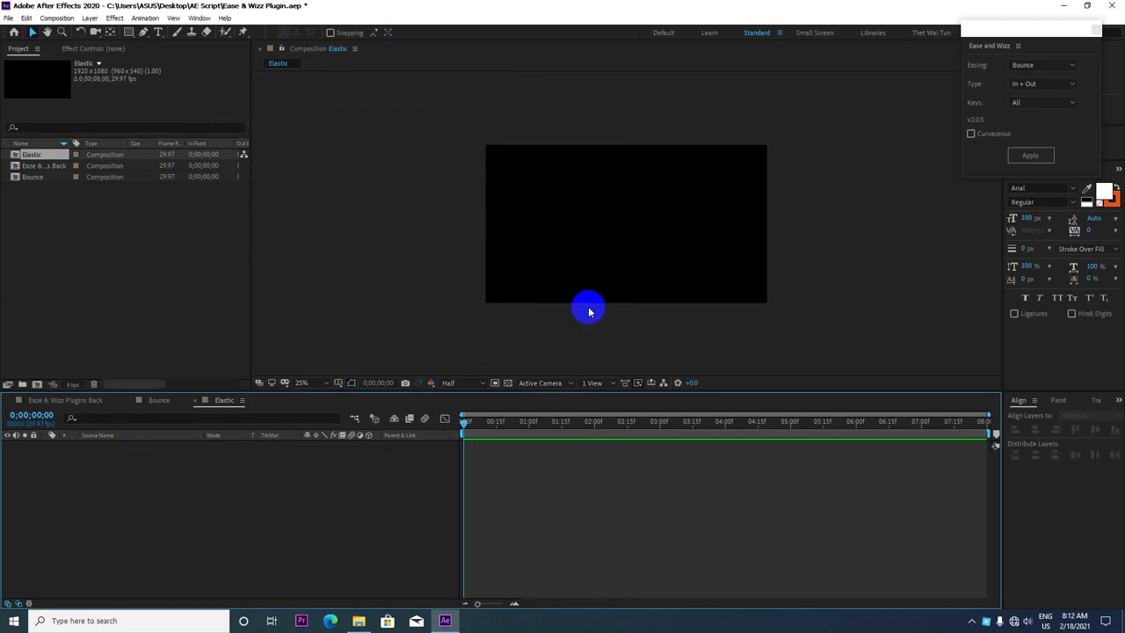
Zoom the Elastic view to 50% and pick the Type tool for a new text layer
key(period)
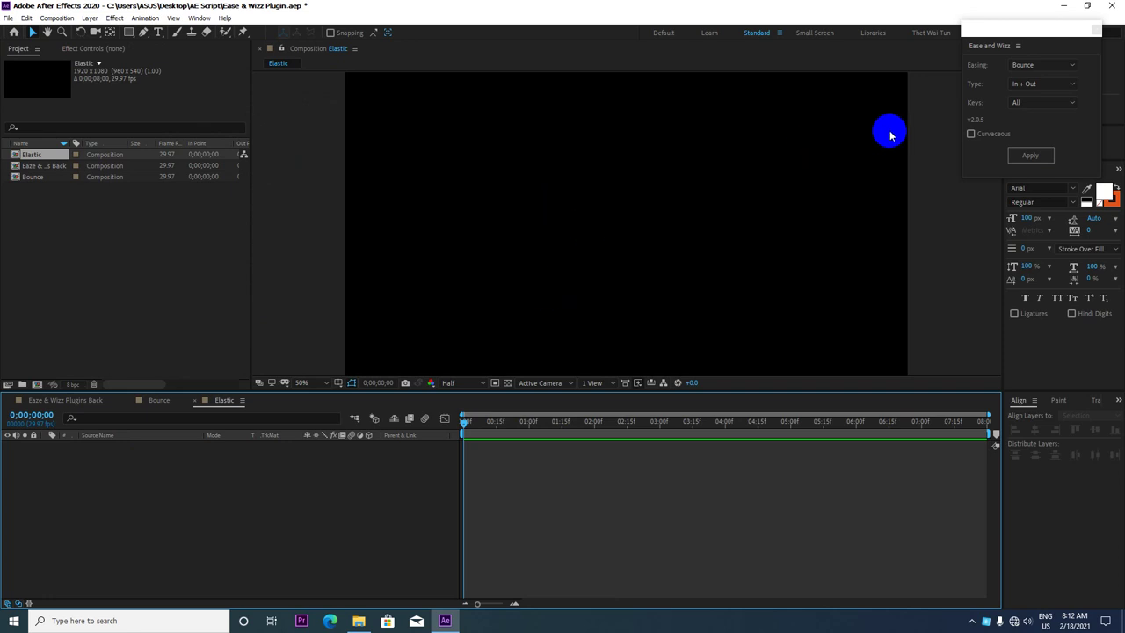
click(1033, 66)
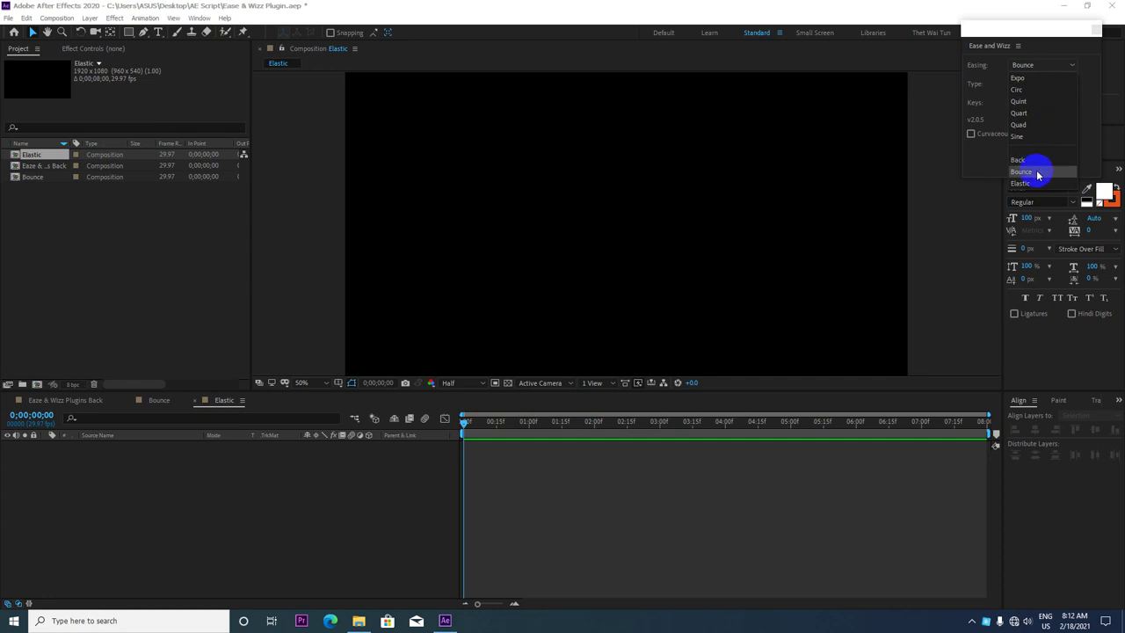
click(150, 33)
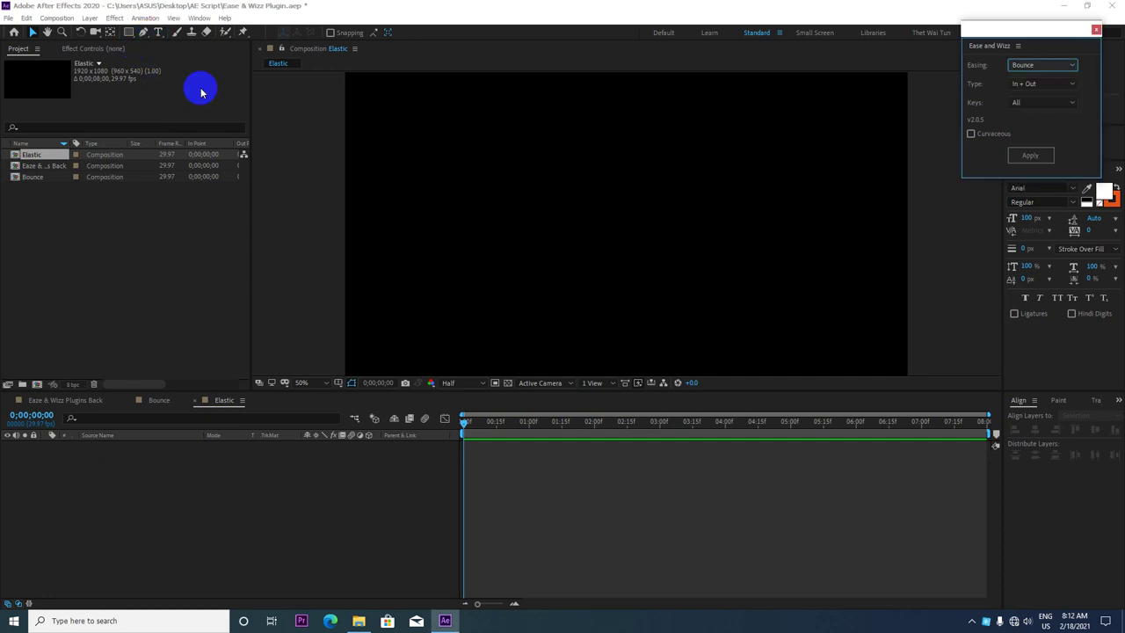
click(158, 32)
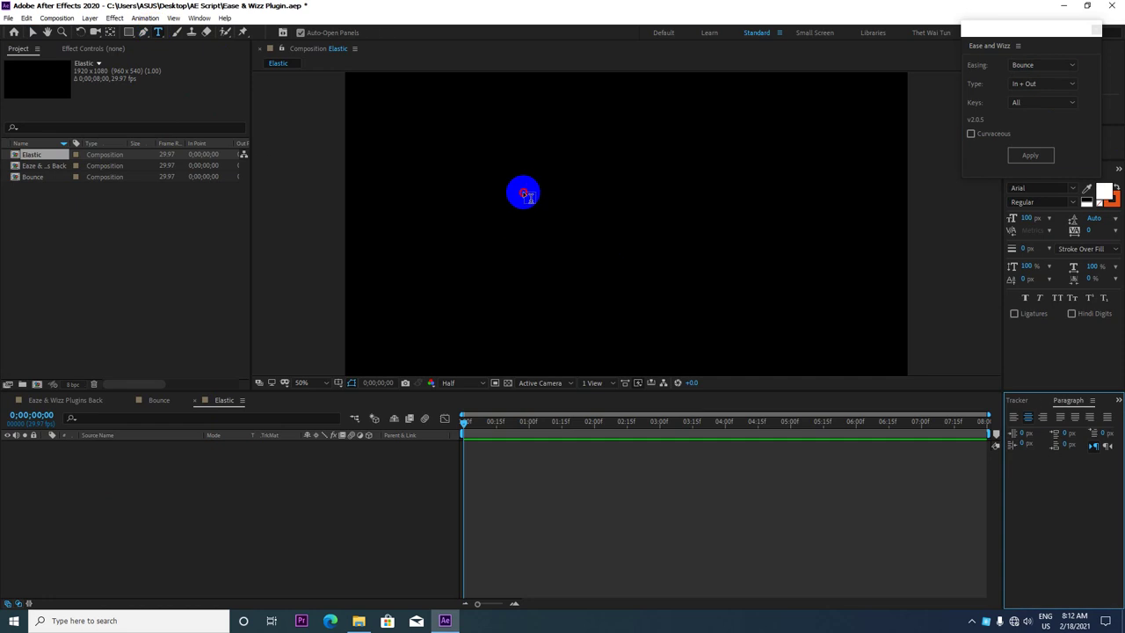
Complete the text as all-caps 'MITDC-COMPUTER TRAINING' and set its font size to 80 px
click(523, 192)
text(mitdc)
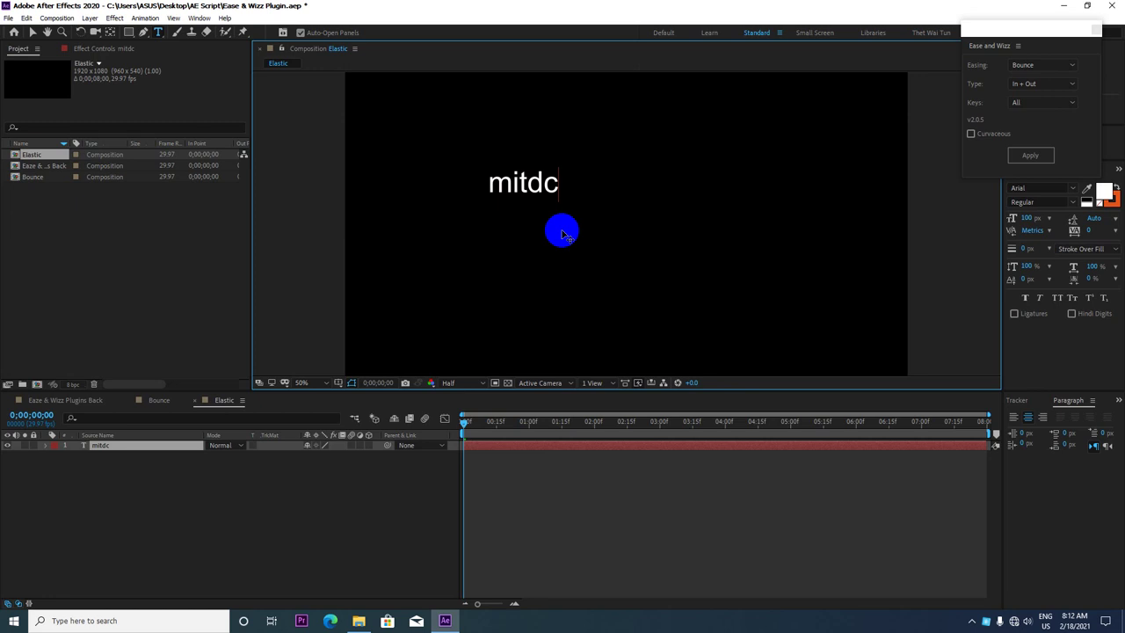
text(-com)
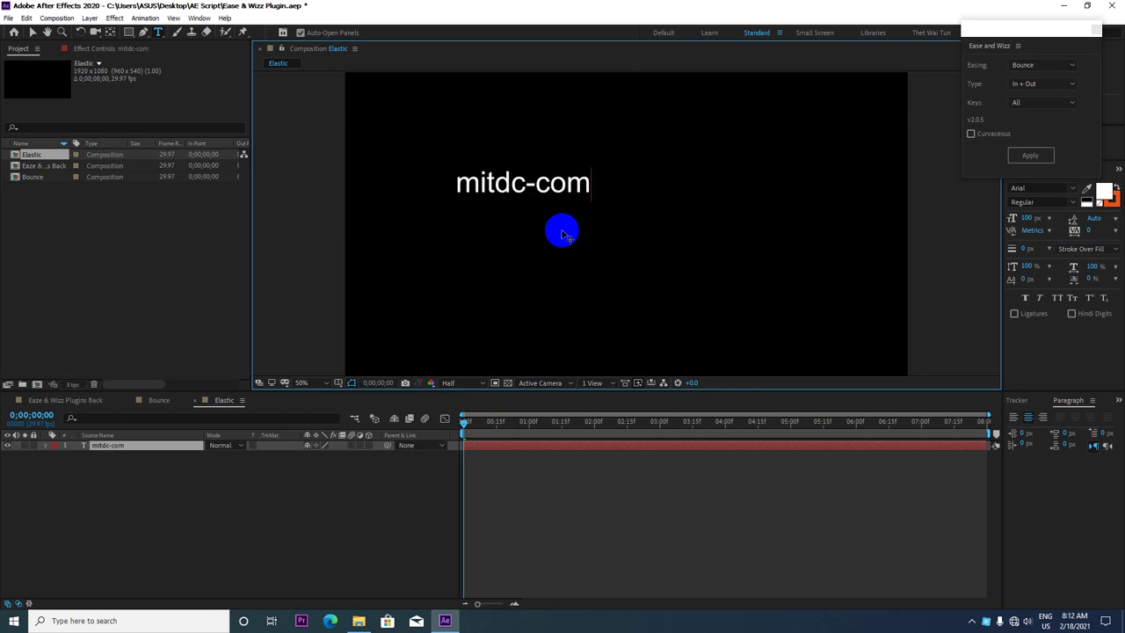
text(puter )
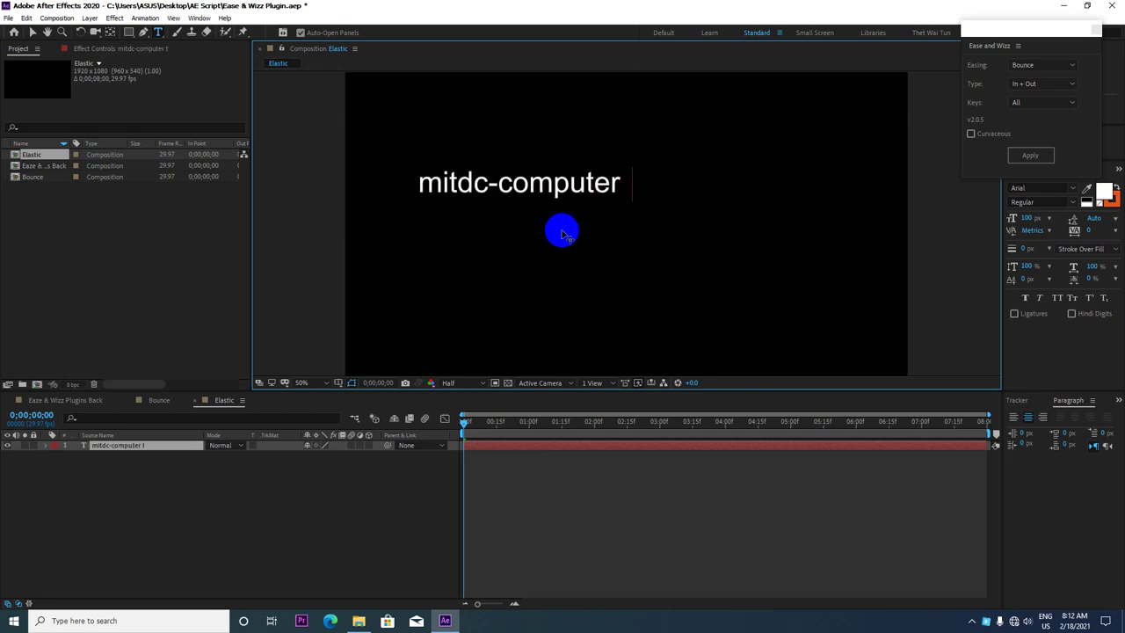
text(training)
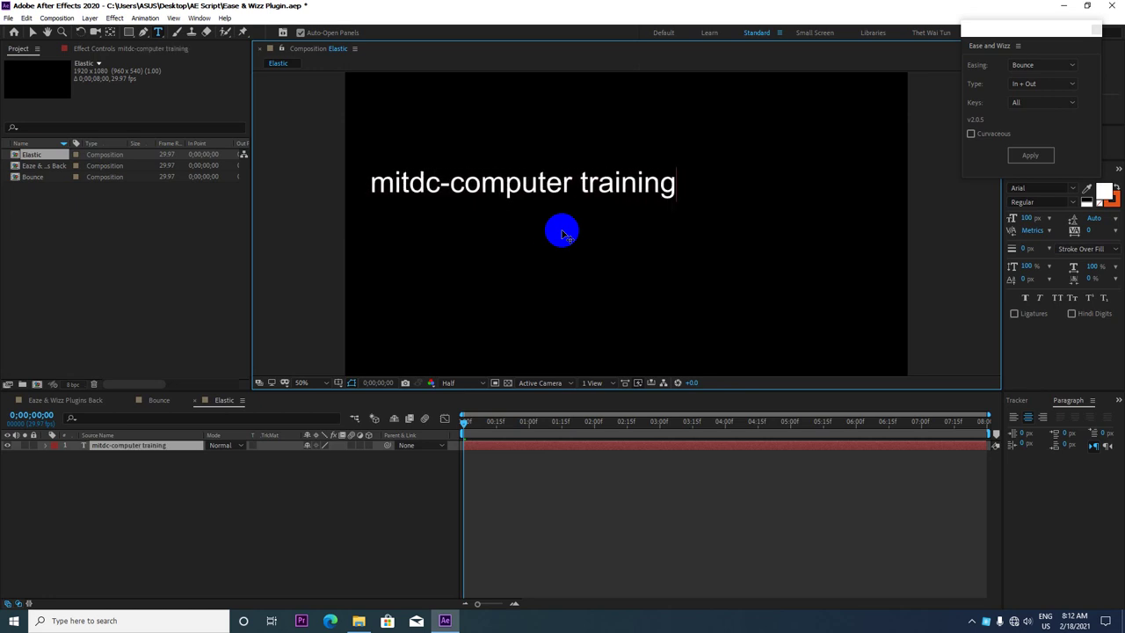
key(ctrl+a)
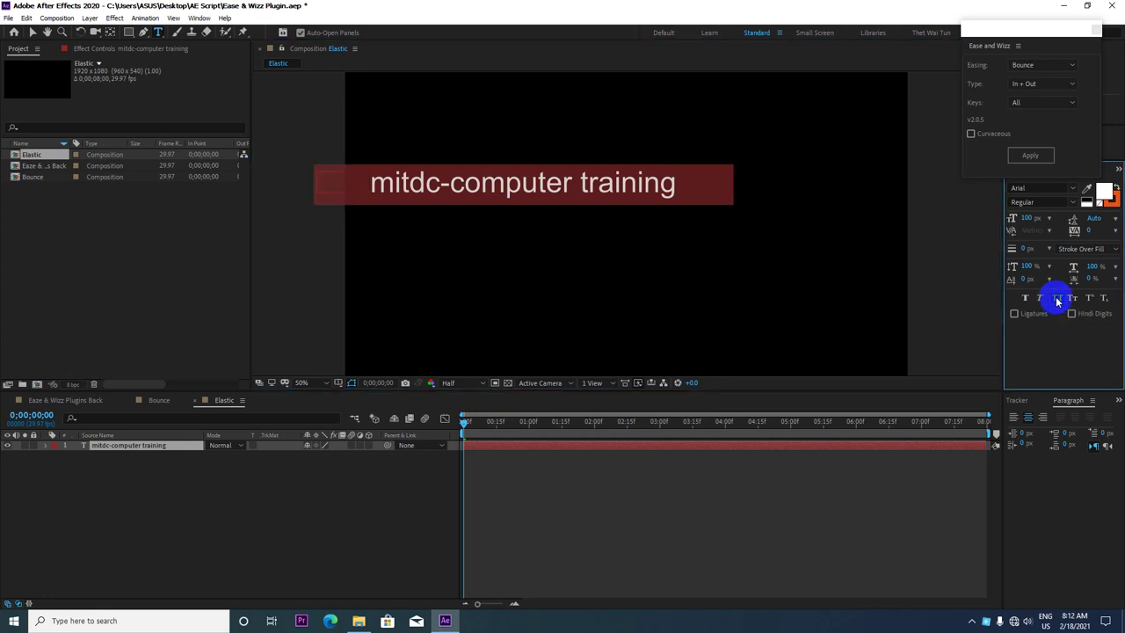
click(1057, 299)
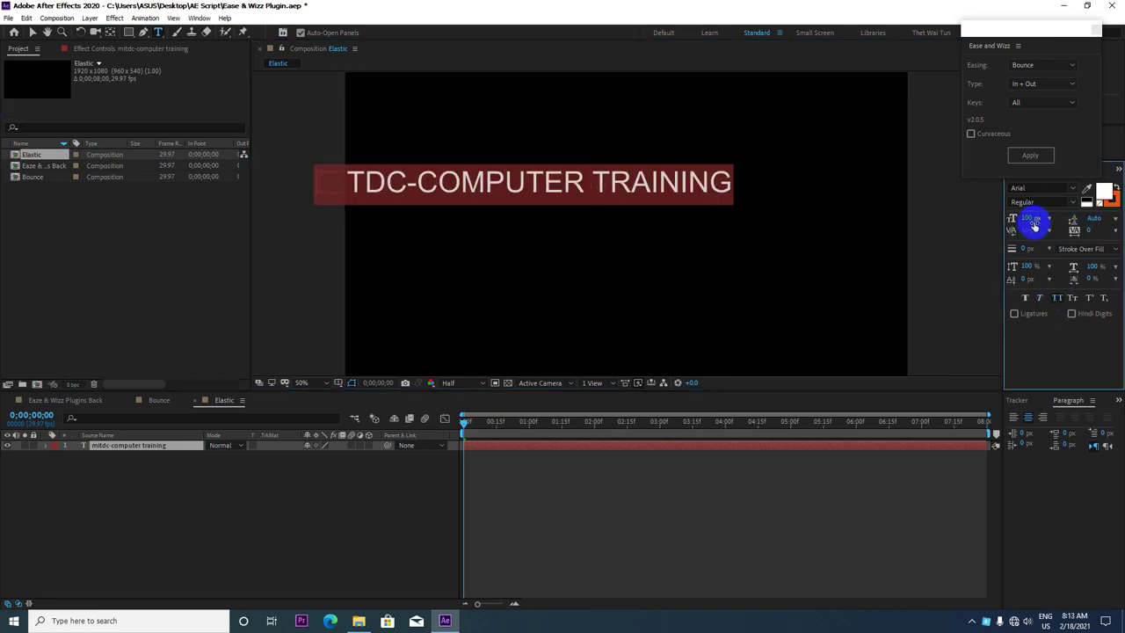
text(80)
key(Return)
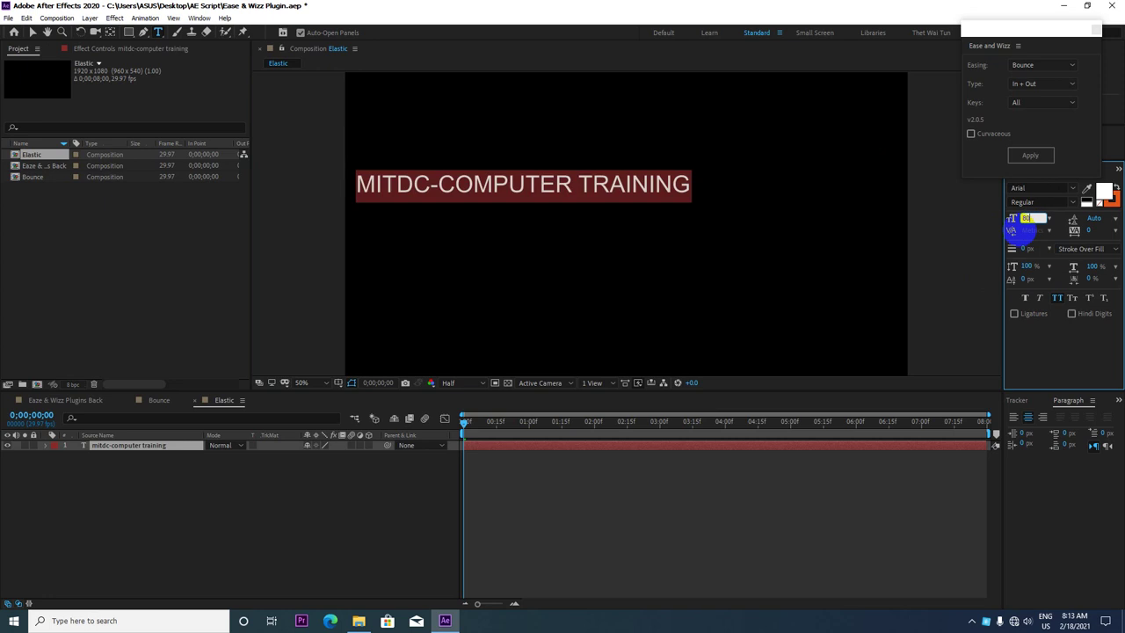
click(33, 33)
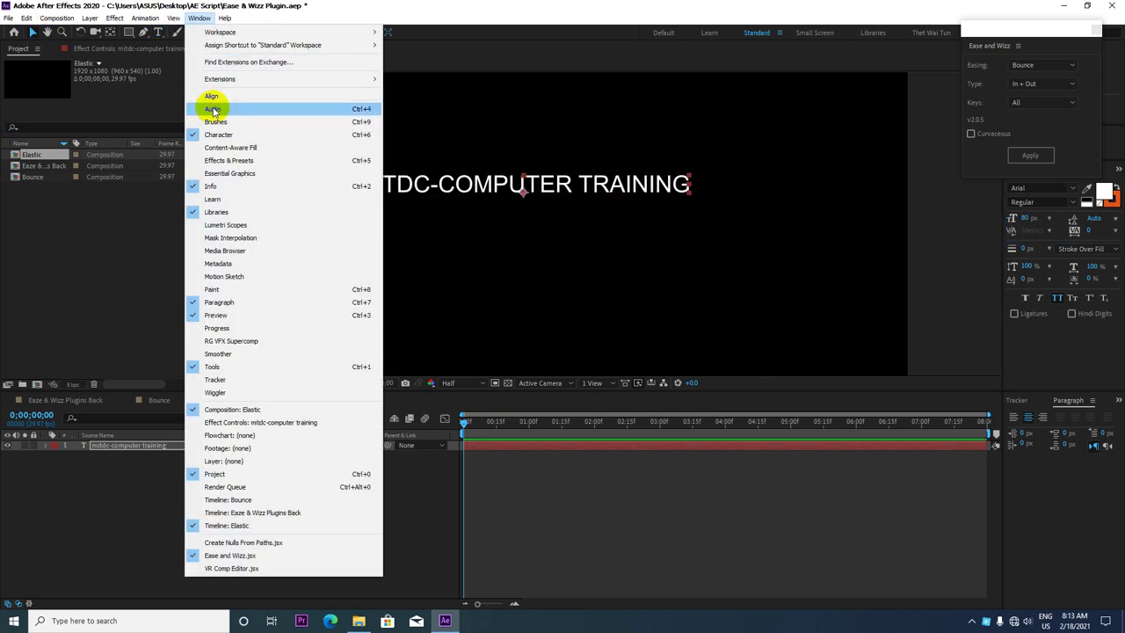
Centre the text horizontally and vertically in the Elastic composition with the Align panel
click(211, 107)
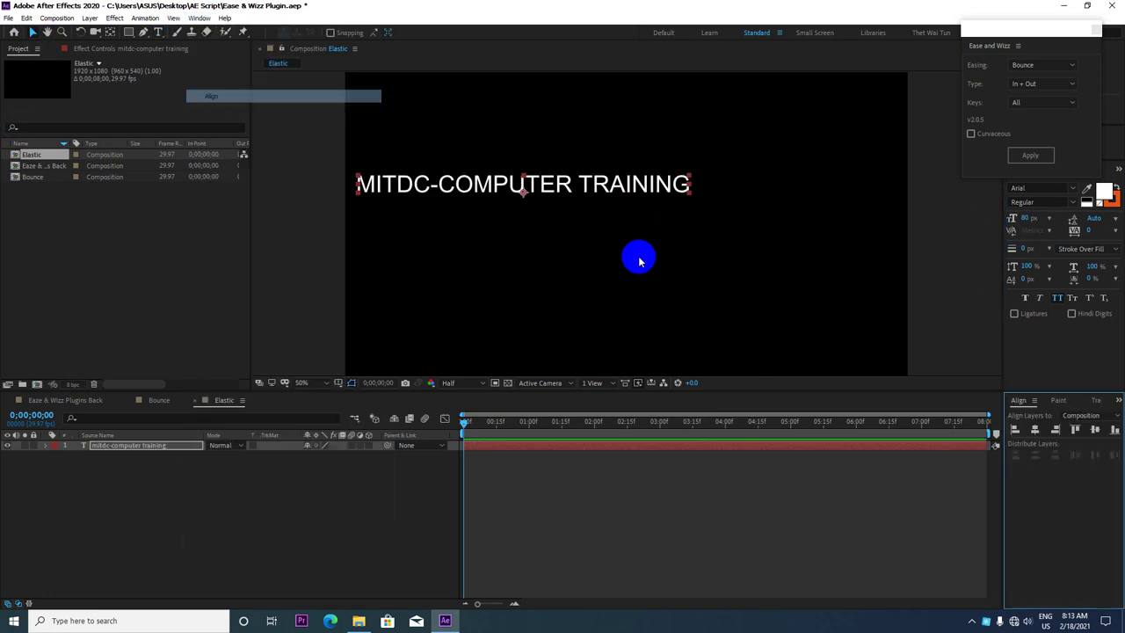
click(1034, 430)
click(1096, 431)
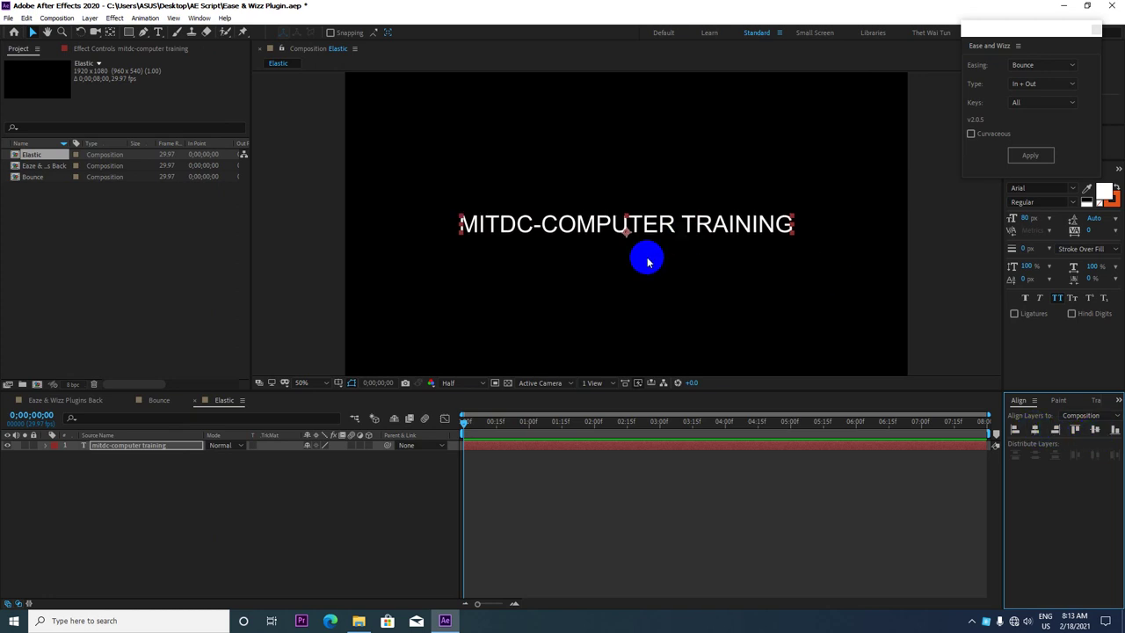
Keyframe Position near 2s at centre and at 0s above the frame, then preview the drop
click(132, 448)
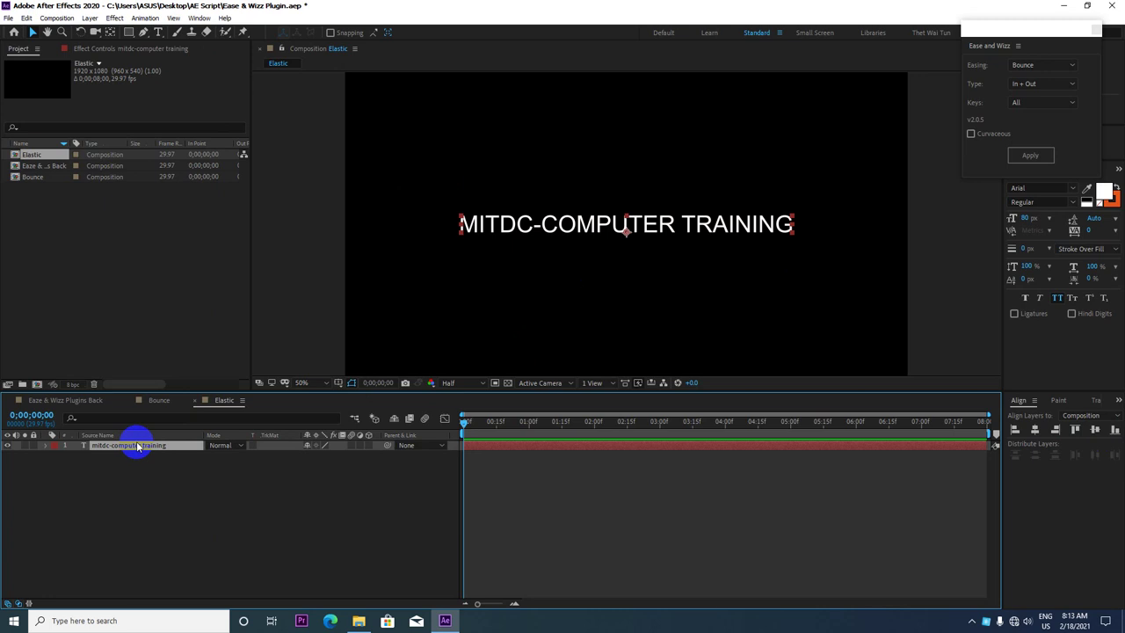
key(p)
drag(464, 422, 593, 422)
click(76, 455)
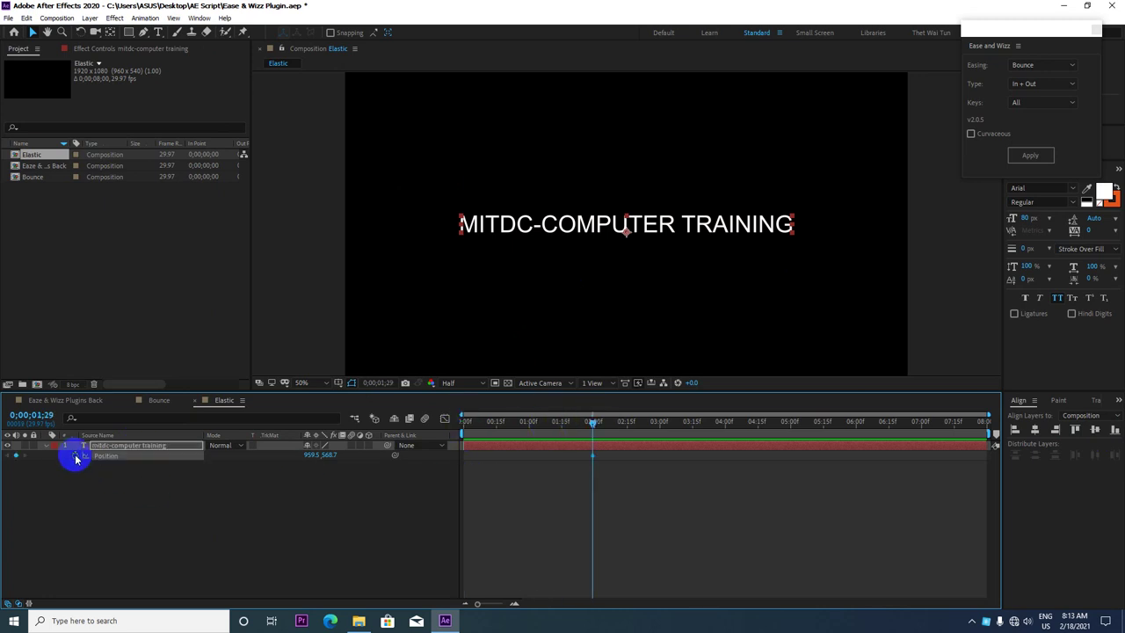
drag(585, 427, 439, 402)
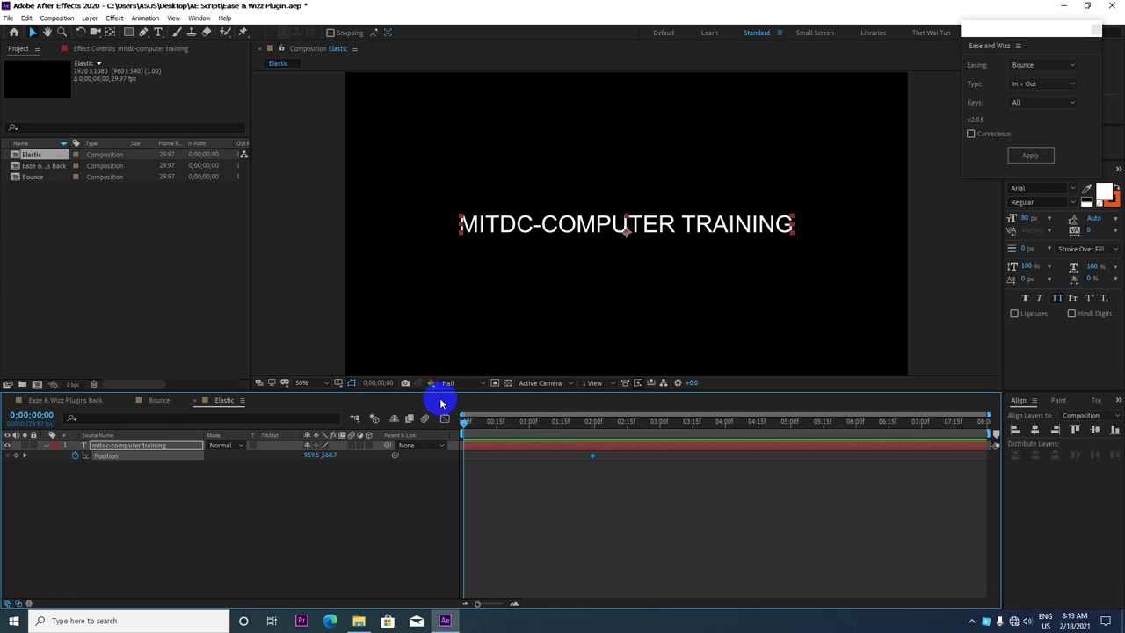
key(comma)
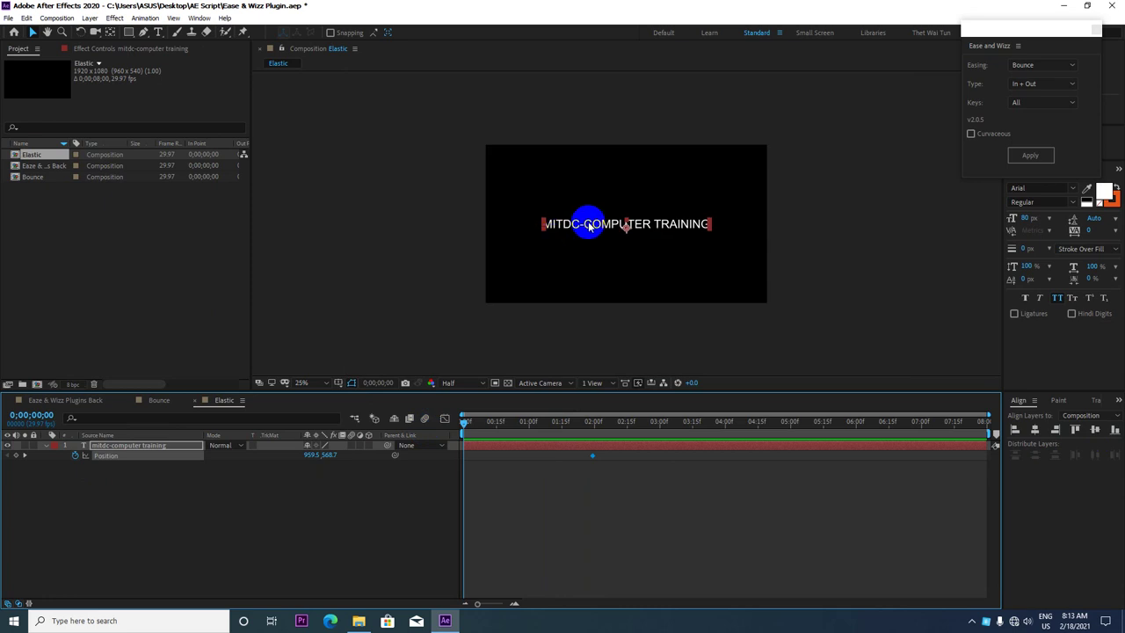
drag(589, 225, 583, 125)
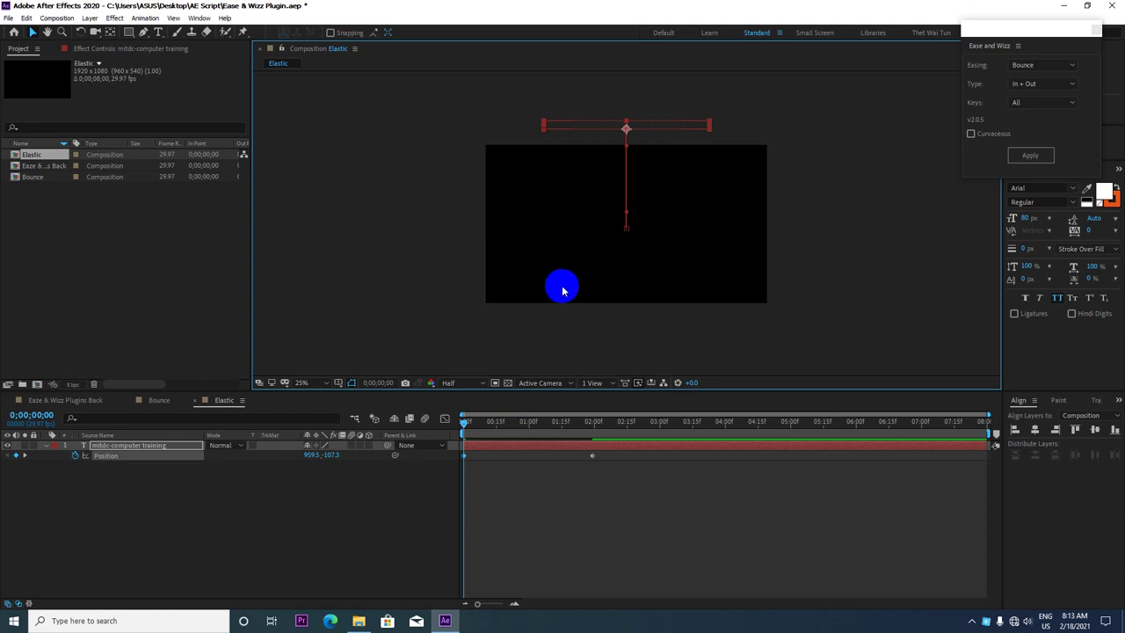
click(615, 423)
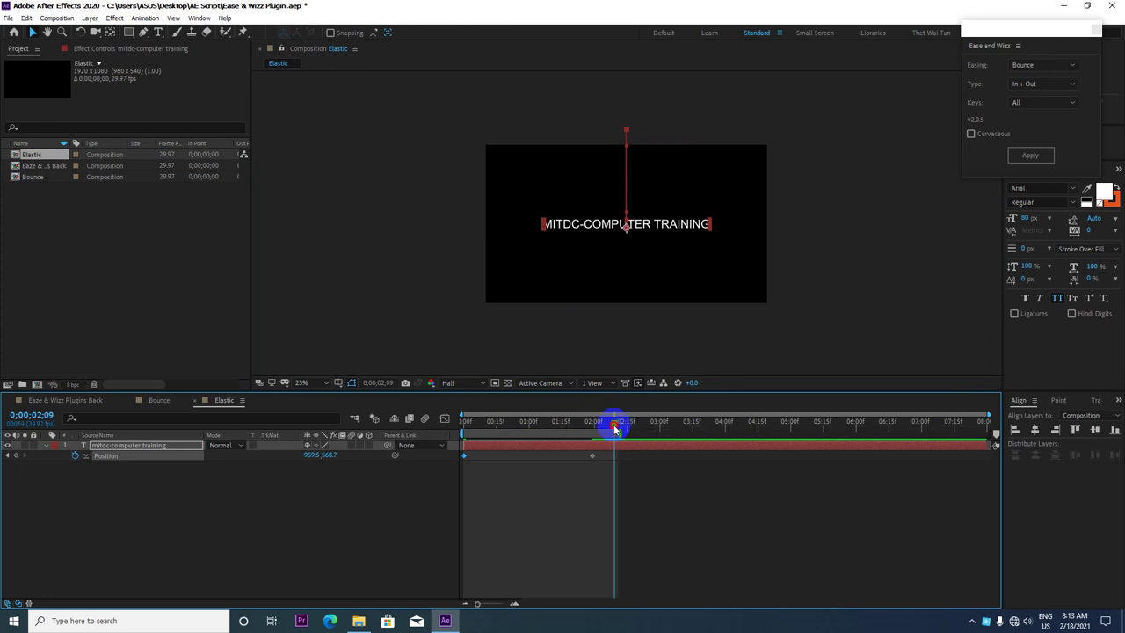
drag(615, 422, 412, 436)
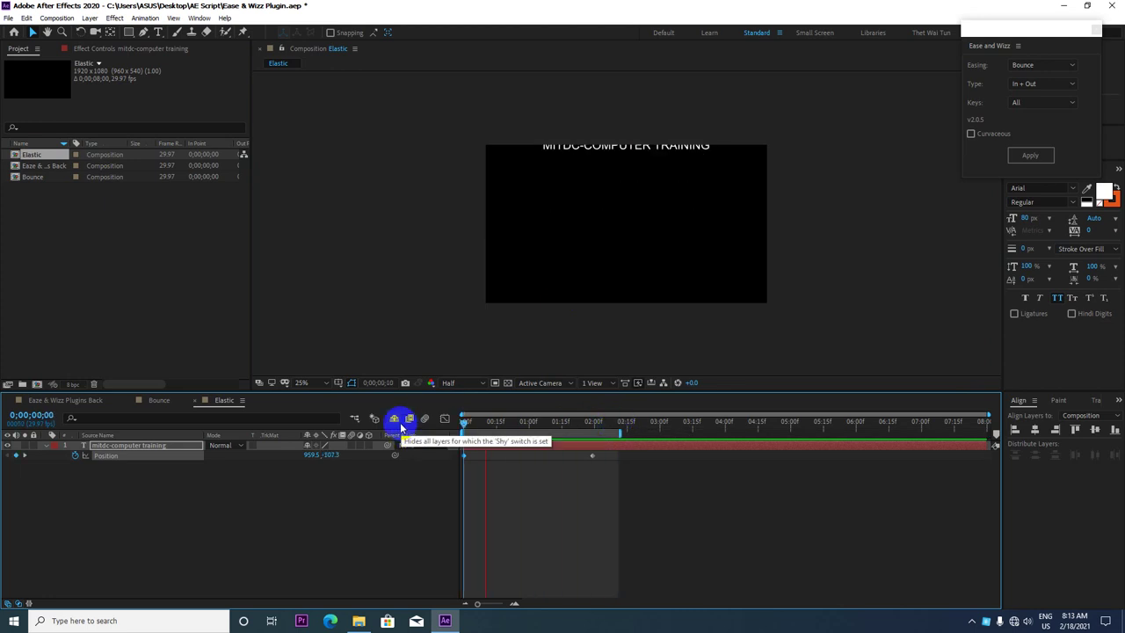
key(space)
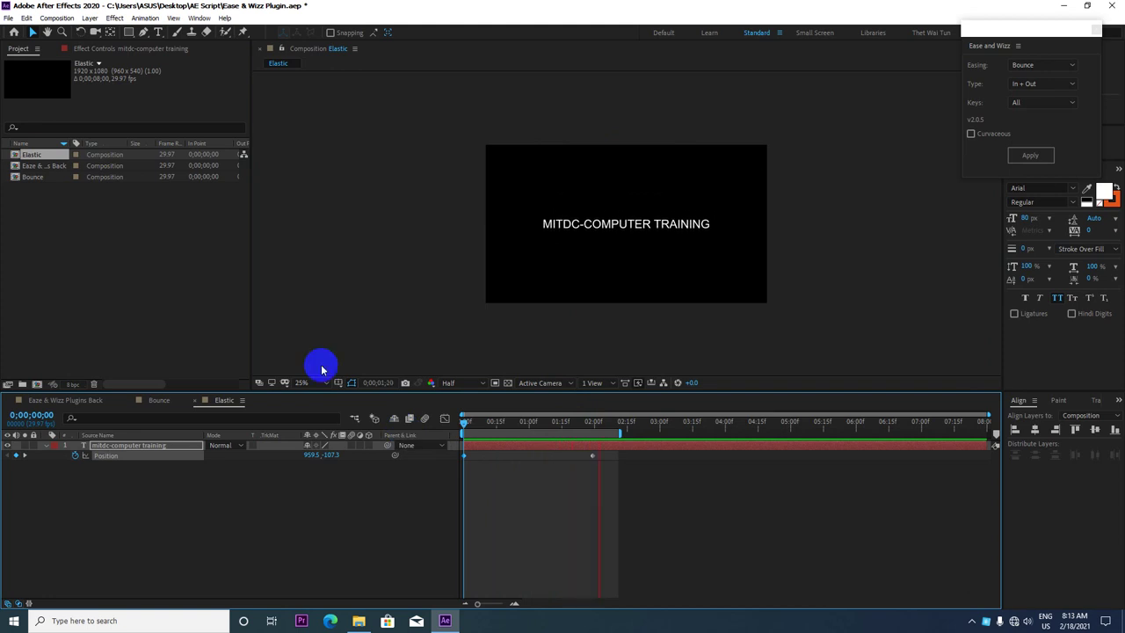
Fit the composition in the viewer and scrub through the drop animation to check it
click(327, 387)
click(325, 406)
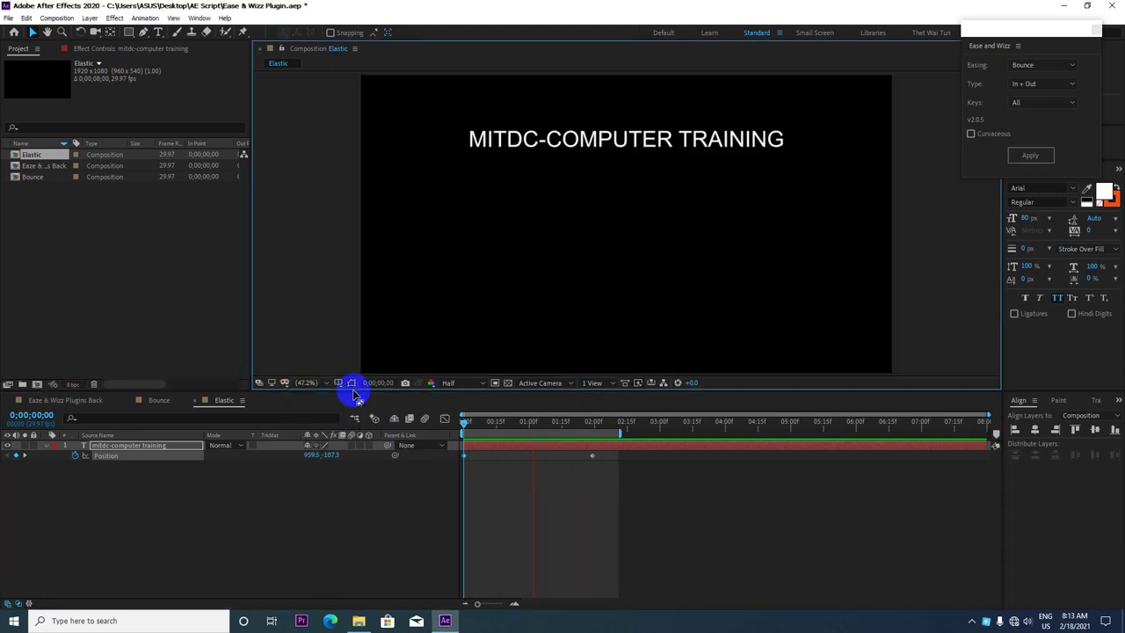
click(506, 426)
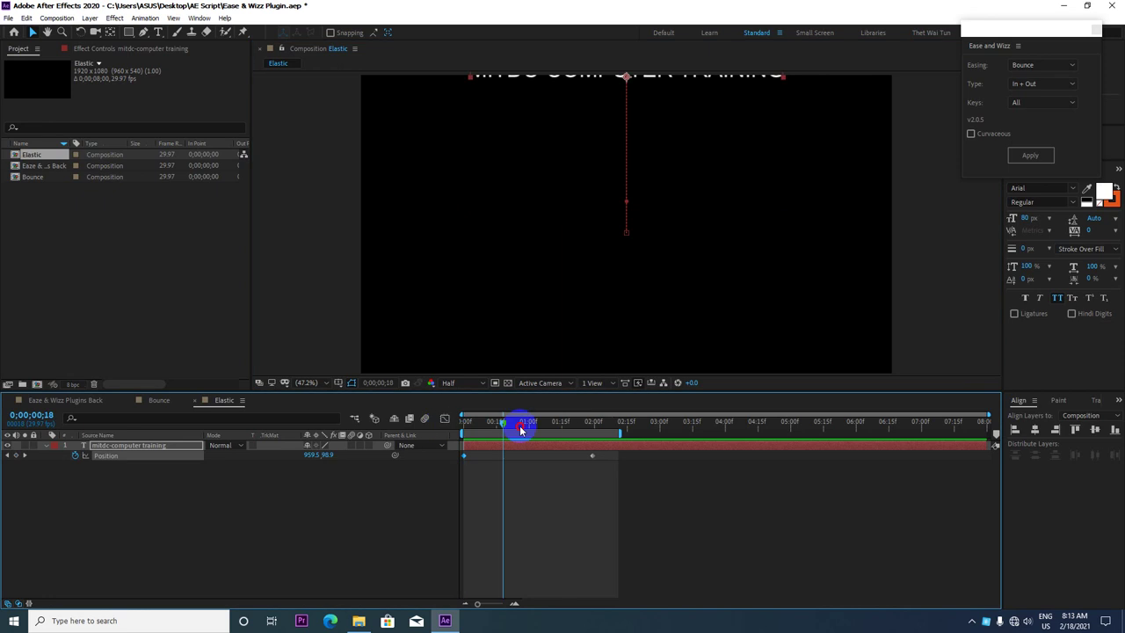
mouse_move(583, 422)
mouse_down()
mouse_move(600, 422)
mouse_move(455, 463)
mouse_up()
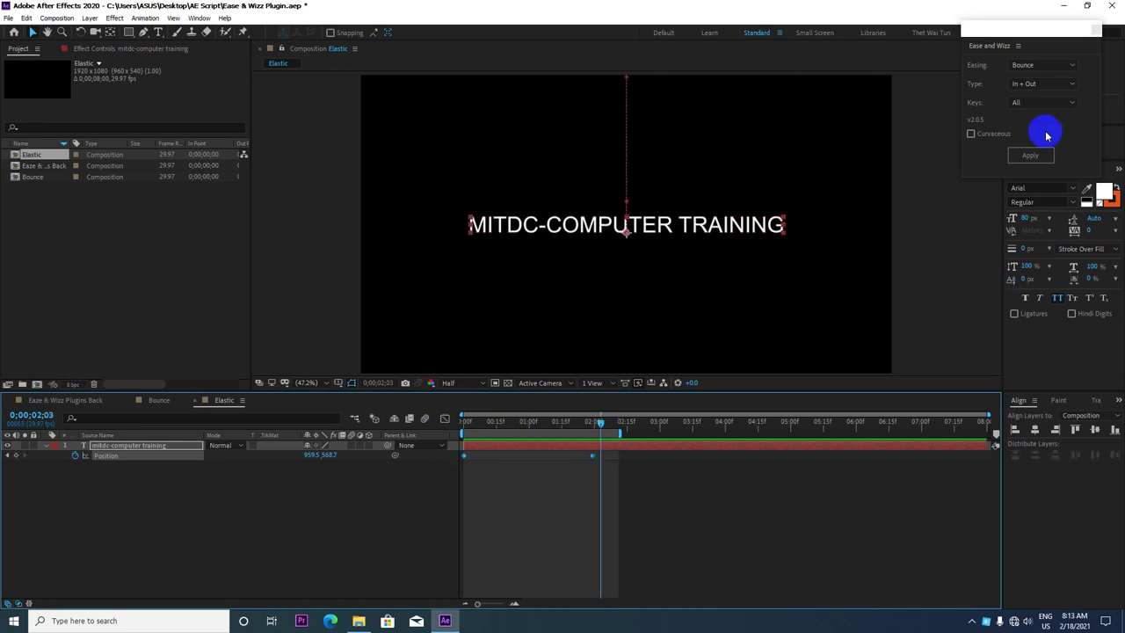
Apply Ease and Wizz Elastic easing to the Position keyframes and preview the eased drop
click(1042, 65)
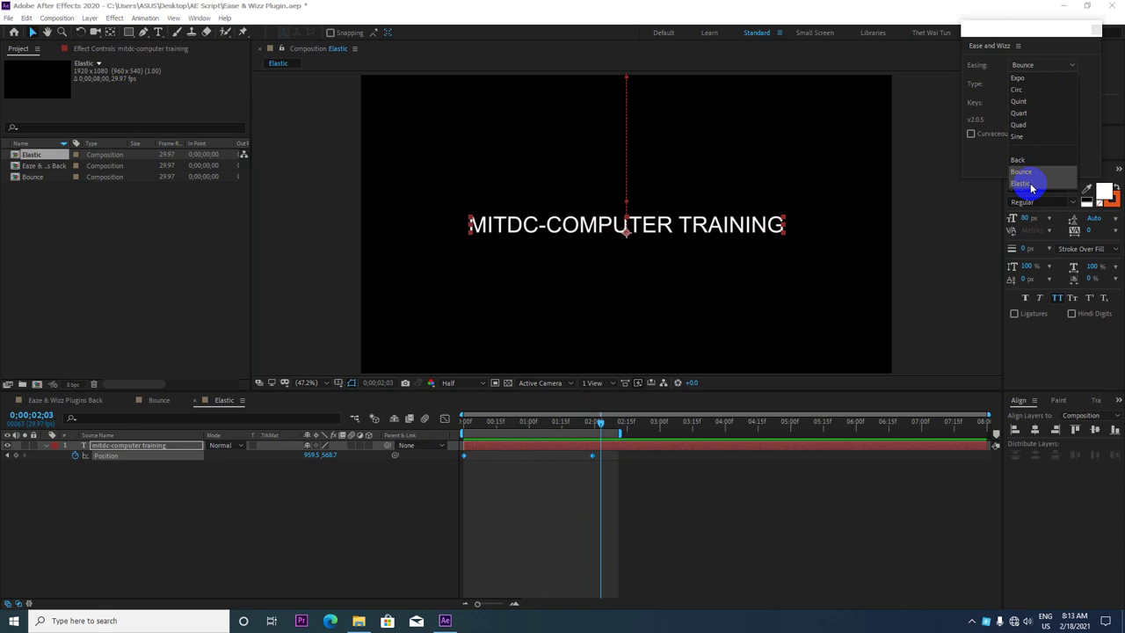
click(1030, 184)
click(1031, 156)
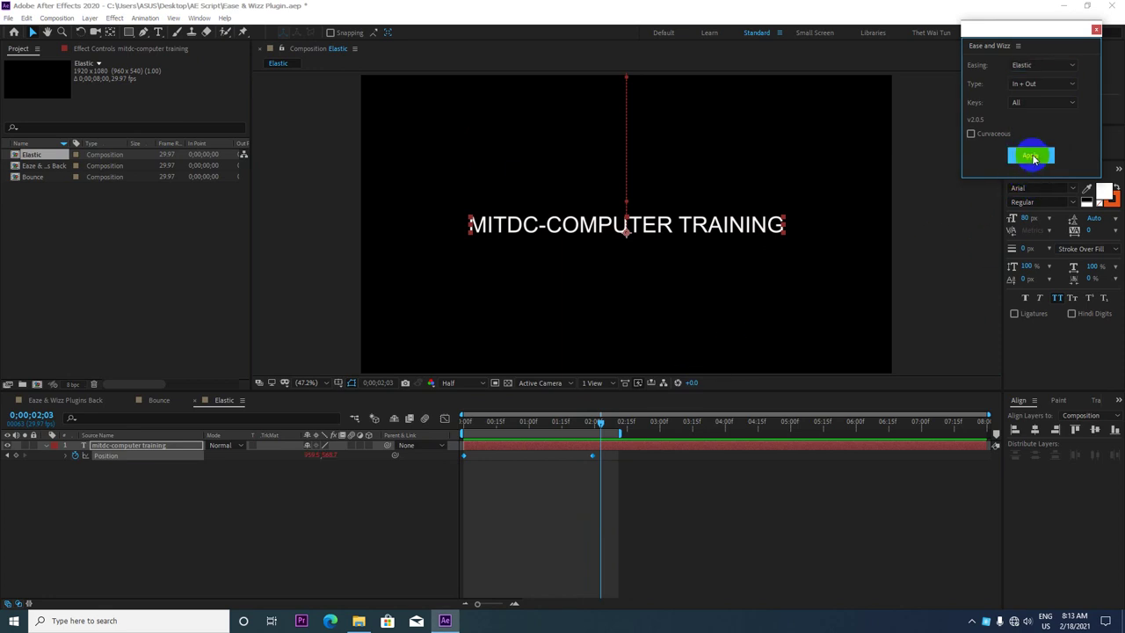
click(560, 429)
drag(600, 425, 427, 427)
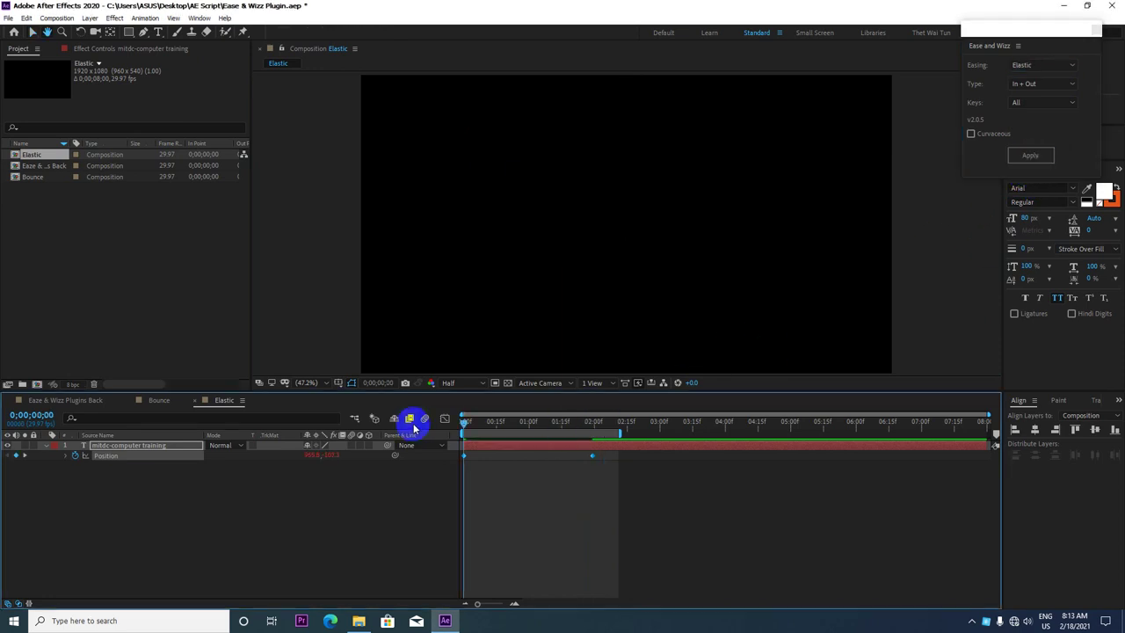
key(space)
click(668, 323)
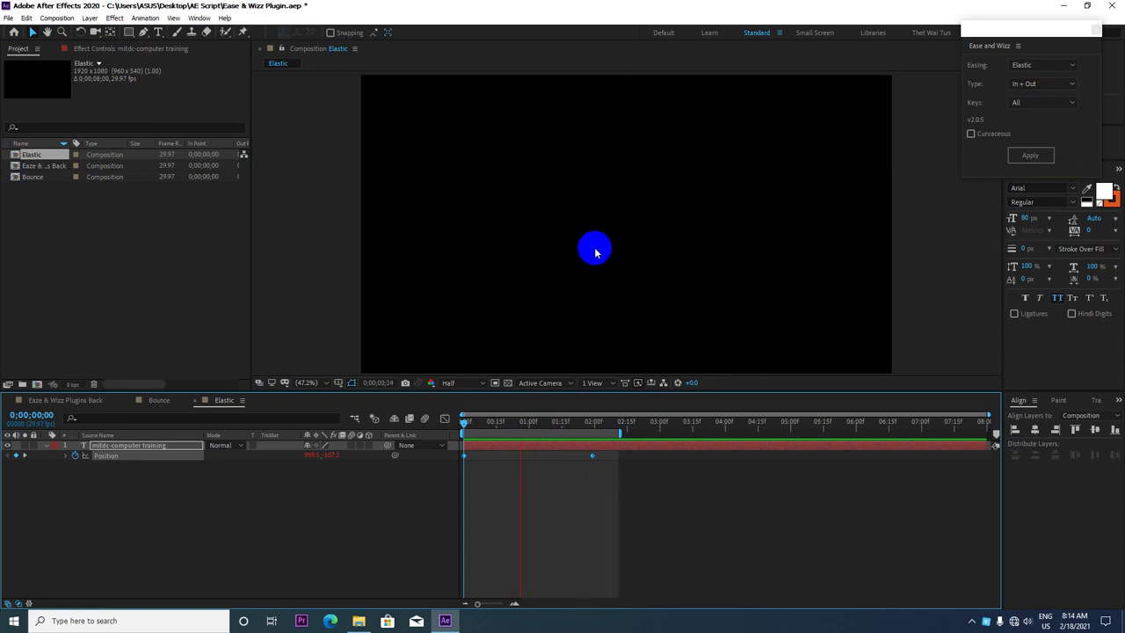
key(space)
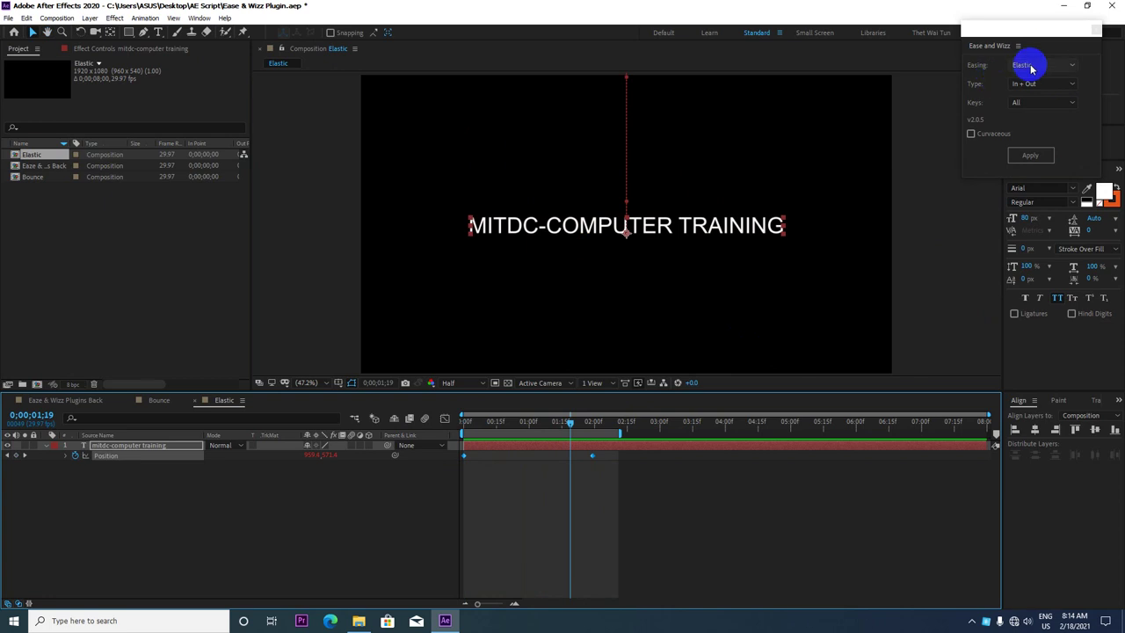
Open and close the Ease and Wizz easing list, then deselect the text
click(1034, 68)
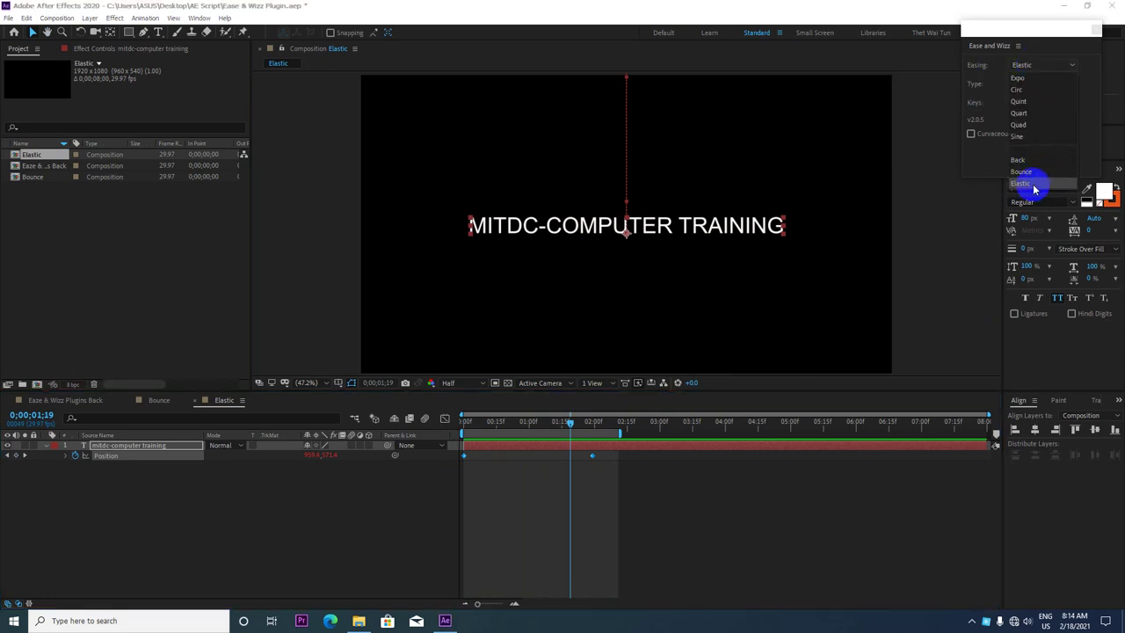
click(1049, 48)
click(1033, 64)
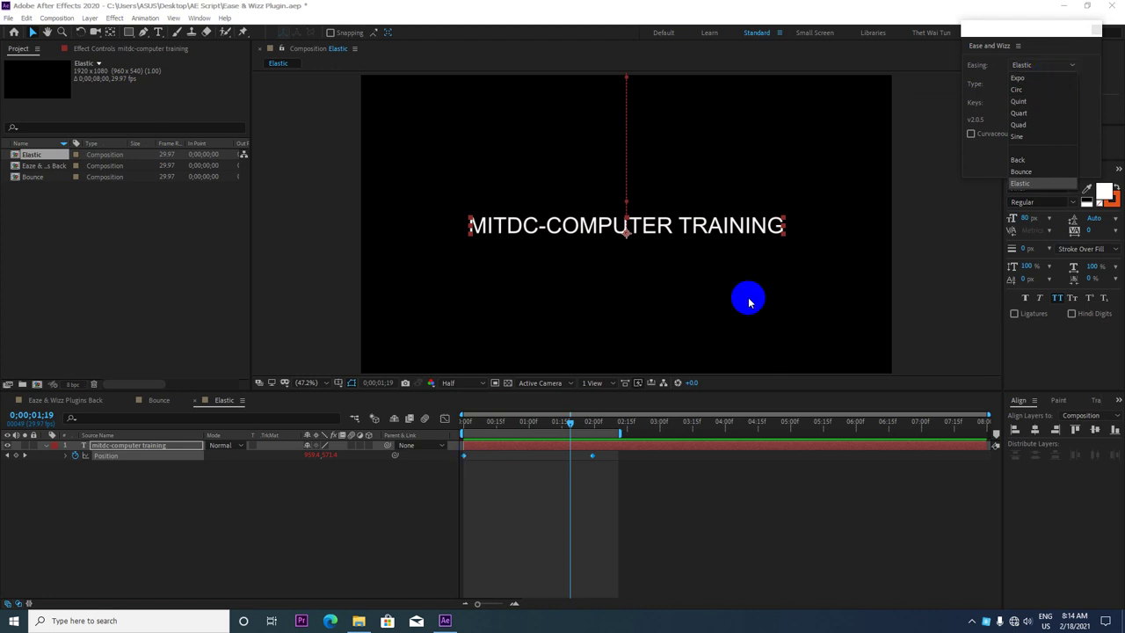
click(952, 205)
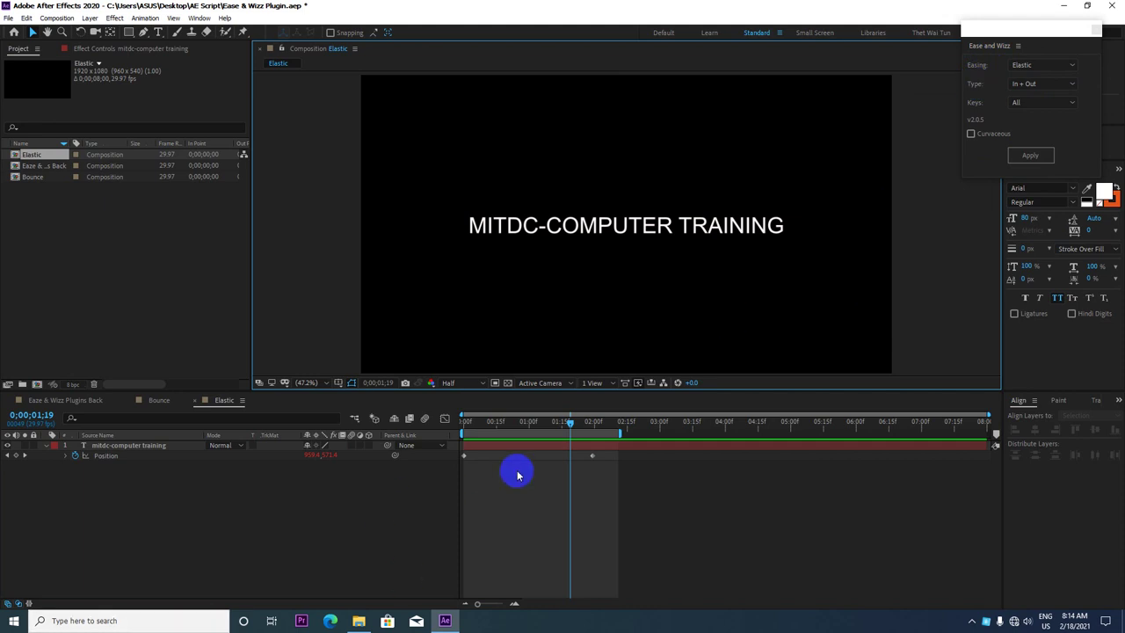
Return the playhead to 0, select the text layer, and minimize After Effects
mouse_move(570, 421)
mouse_down()
mouse_move(447, 428)
mouse_move(593, 426)
mouse_up()
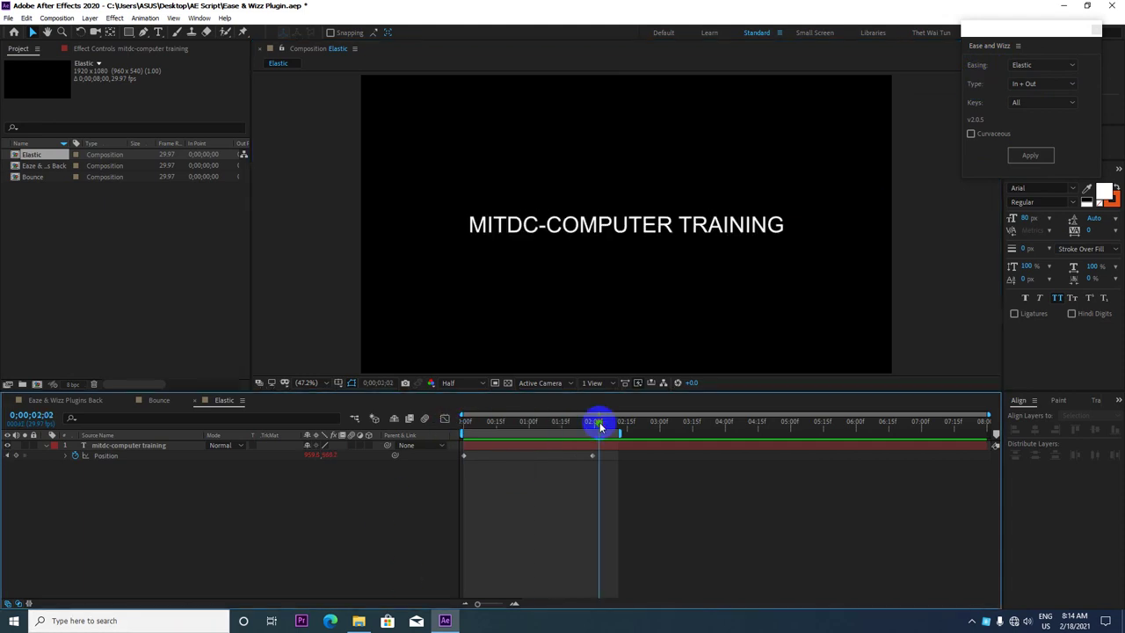
click(466, 443)
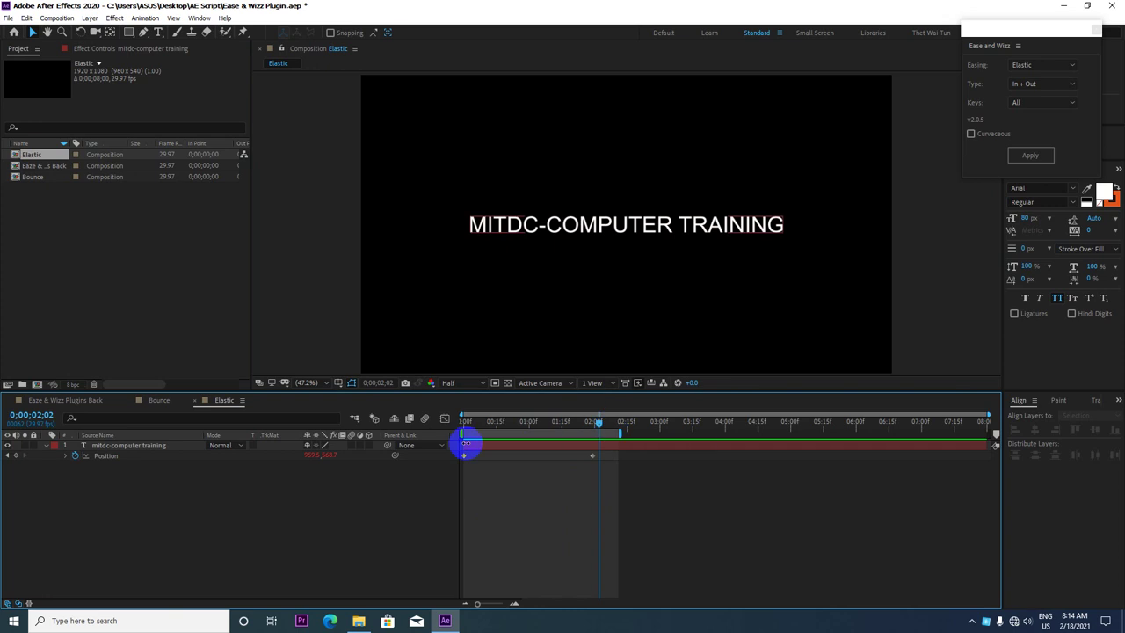
click(1063, 5)
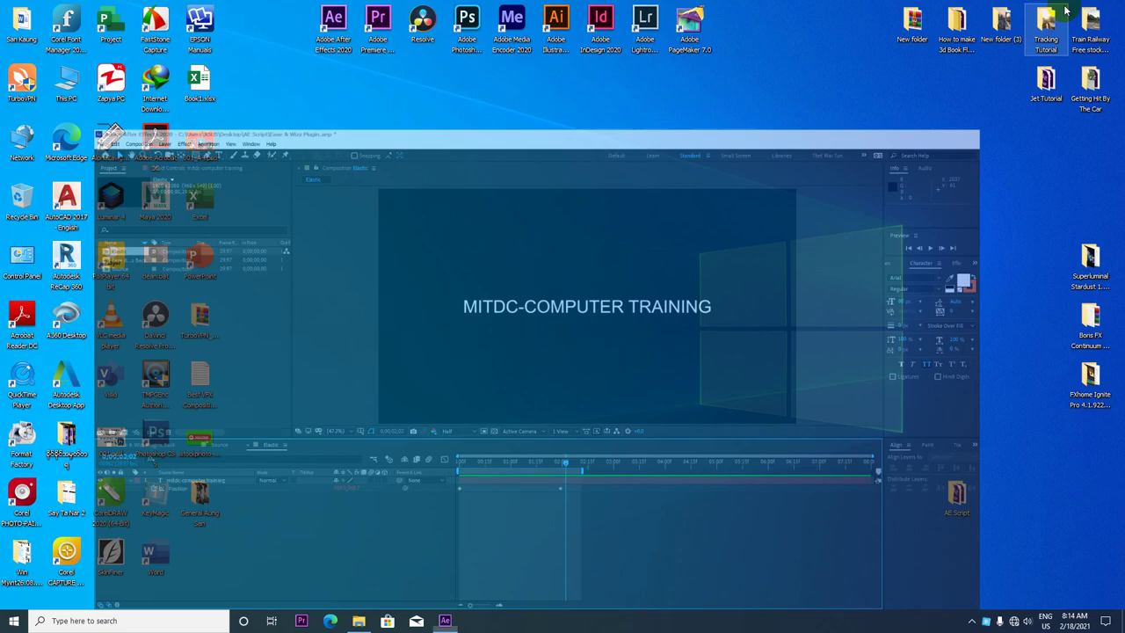